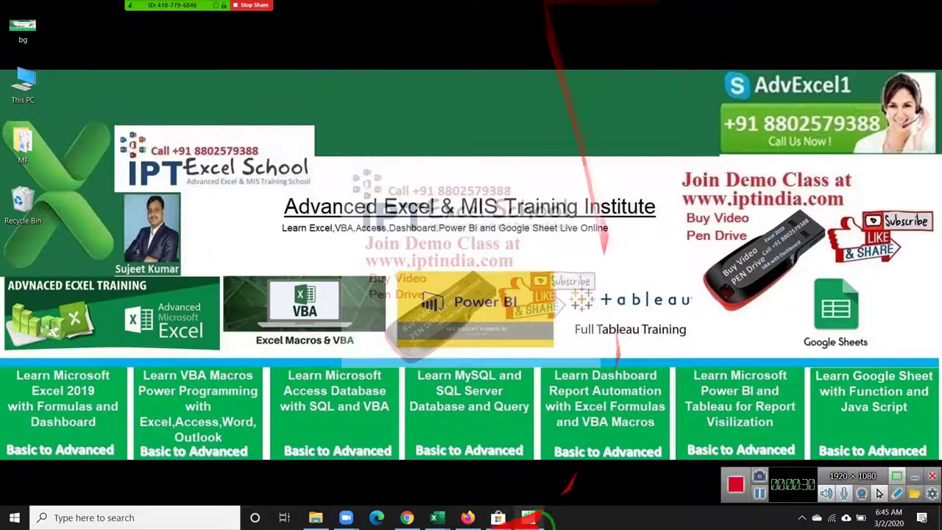
# Show the taskbar previews of the open Excel windows: Book1, the VBA editor and whatapp
pyautogui.moveTo(436, 519)
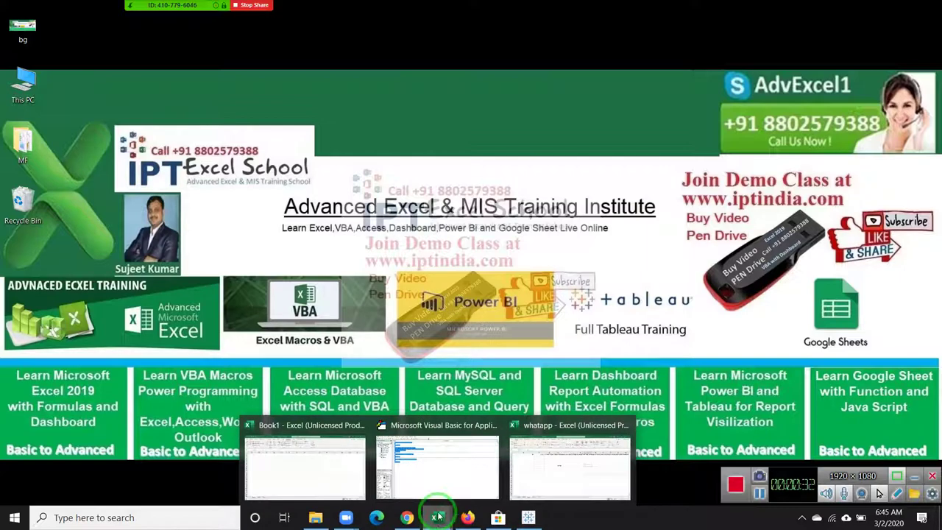
# Switch to Book1 and open the MData workbook from the recent workbooks list
pyautogui.click(313, 454)
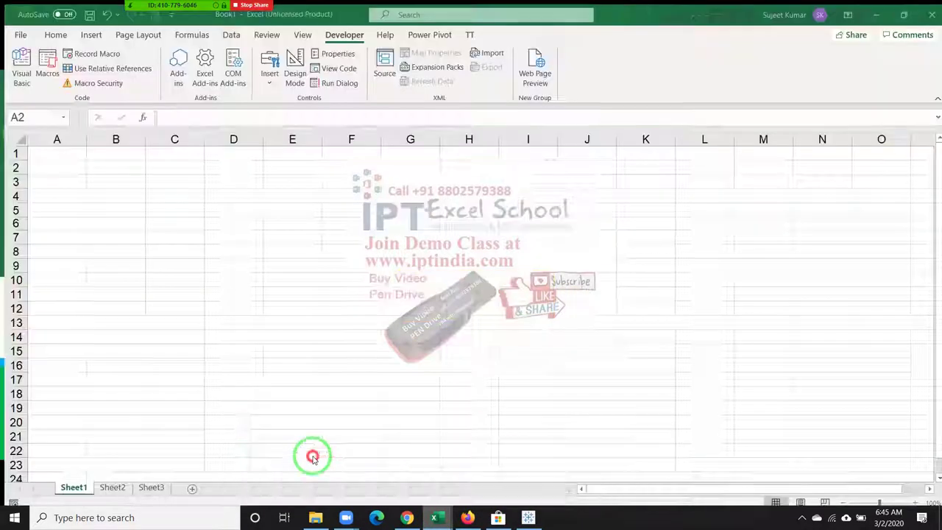
pyautogui.click(17, 32)
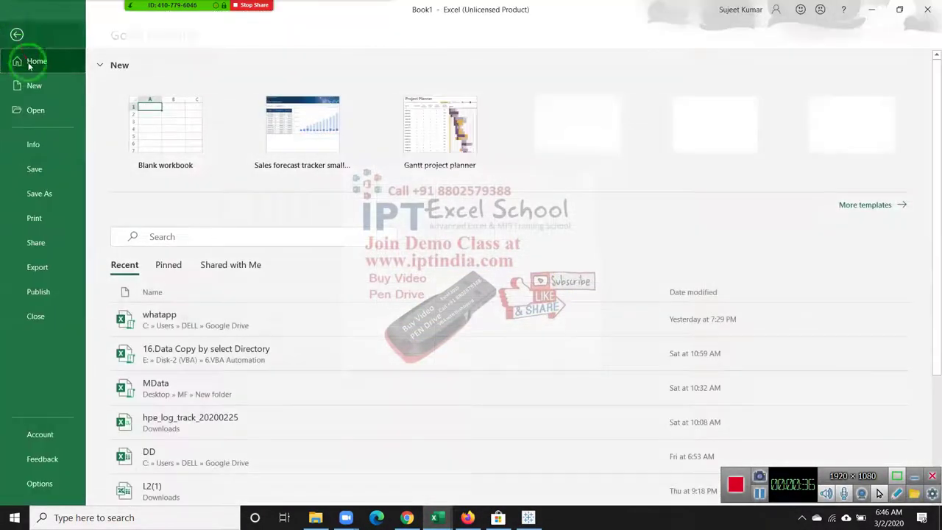
pyautogui.click(39, 116)
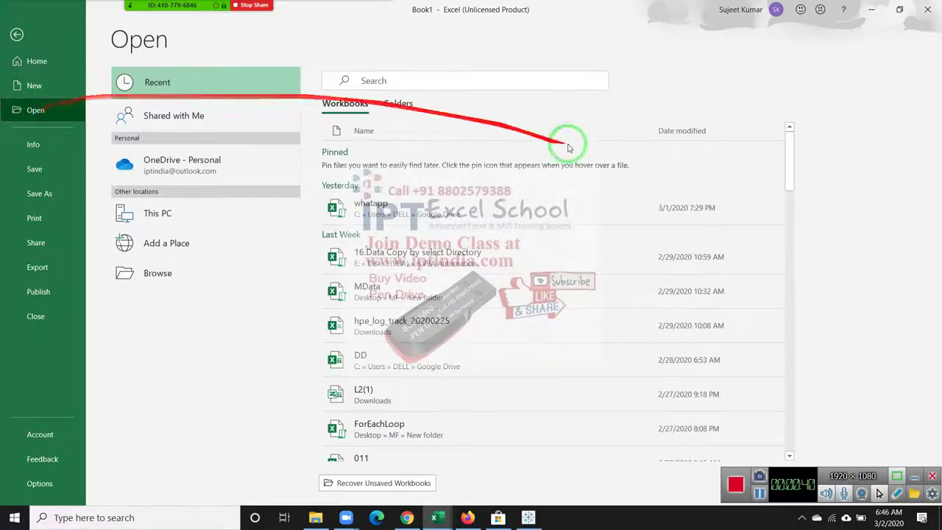
pyautogui.click(445, 298)
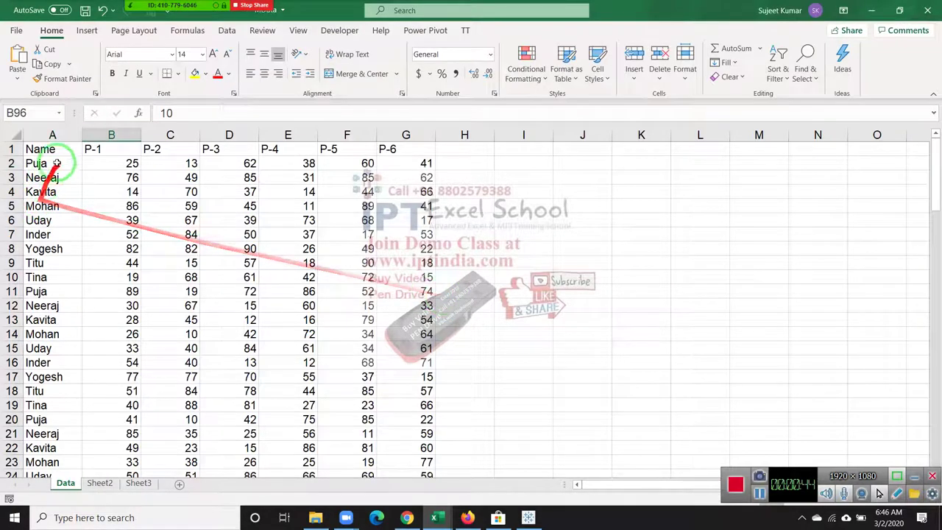
# Insert a PivotTable from the Data sheet range, starting at A1, on a new worksheet
pyautogui.scroll(-6, 147, 243)
pyautogui.scroll(6, 147, 247)
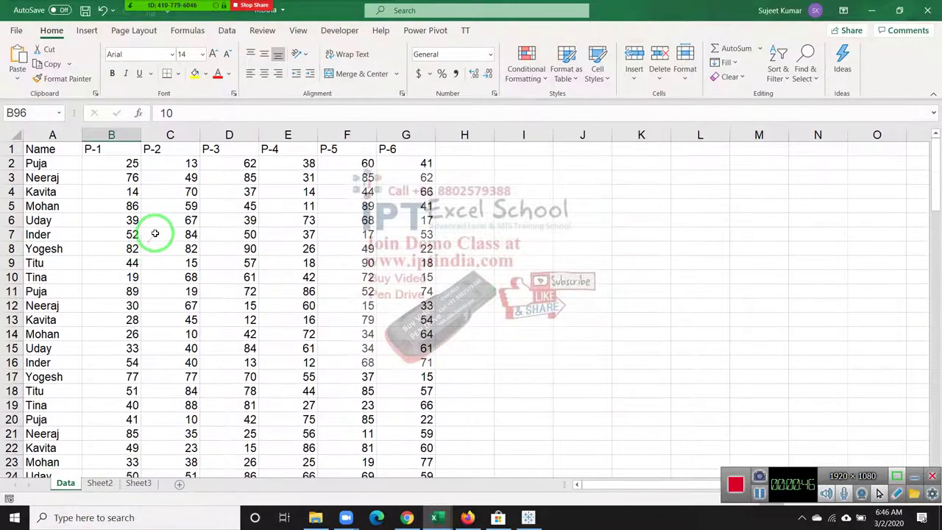
pyautogui.scroll(-4, 144, 239)
pyautogui.scroll(4, 134, 234)
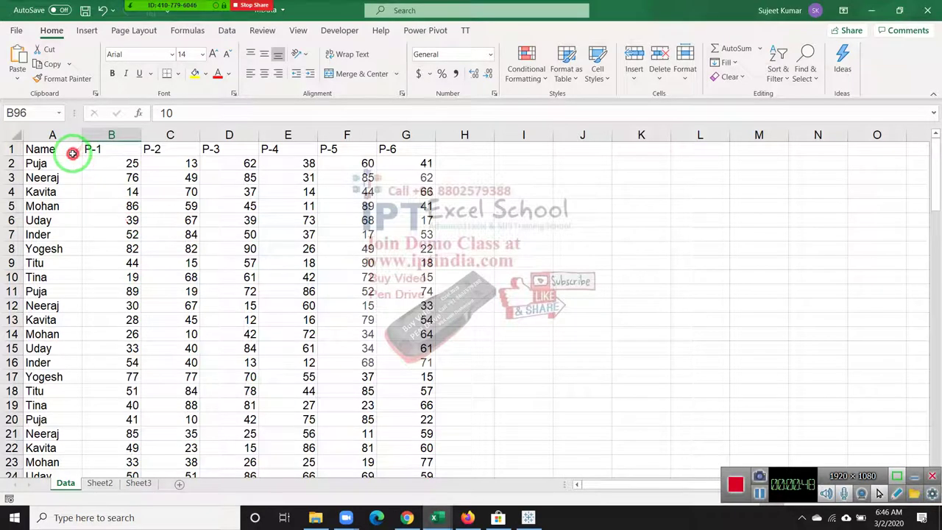
pyautogui.click(72, 151)
pyautogui.click(84, 33)
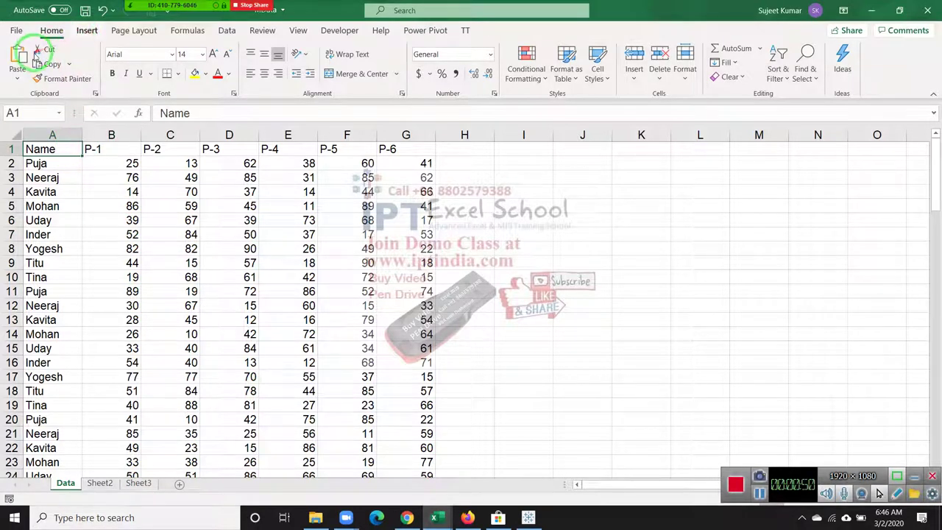
pyautogui.click(64, 73)
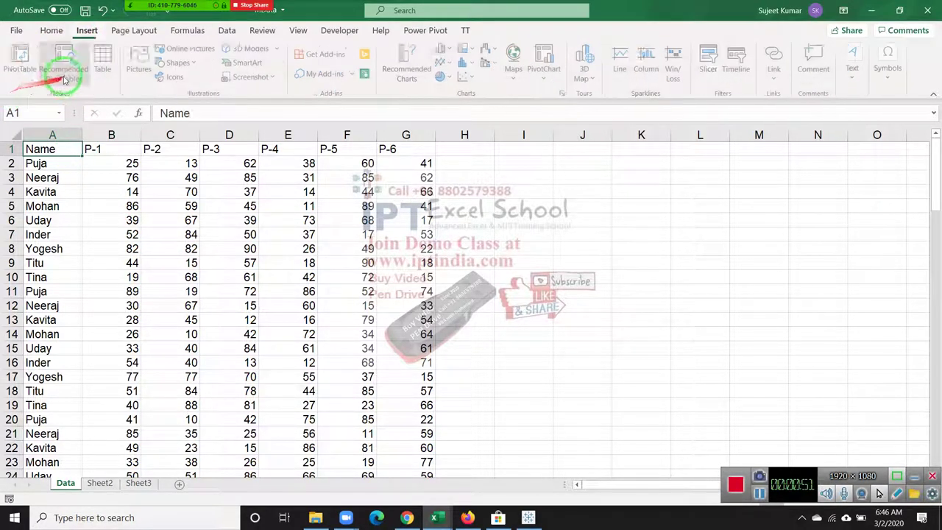
pyautogui.click(22, 63)
pyautogui.click(685, 335)
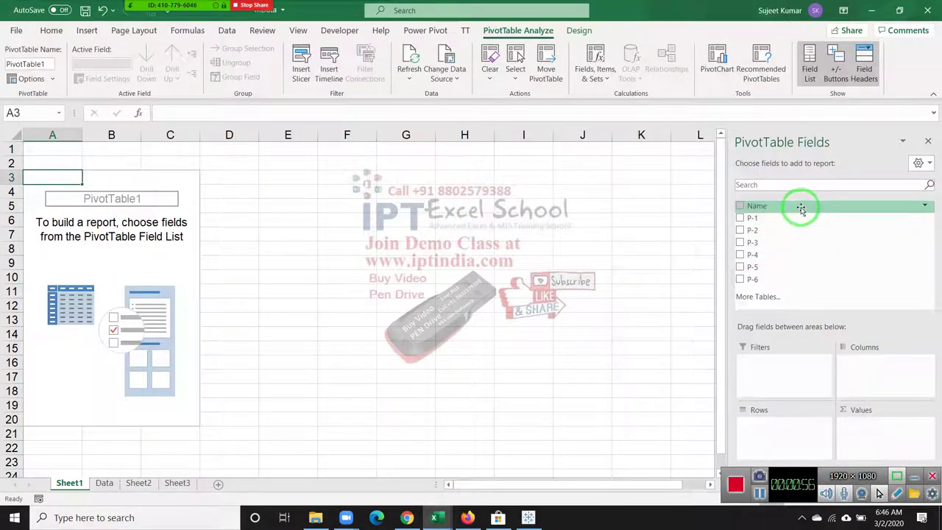
# Put Name in the pivot rows and sum P-1 (total 5341), then return to Data cell B11
pyautogui.moveTo(799, 205); pyautogui.dragTo(768, 425)
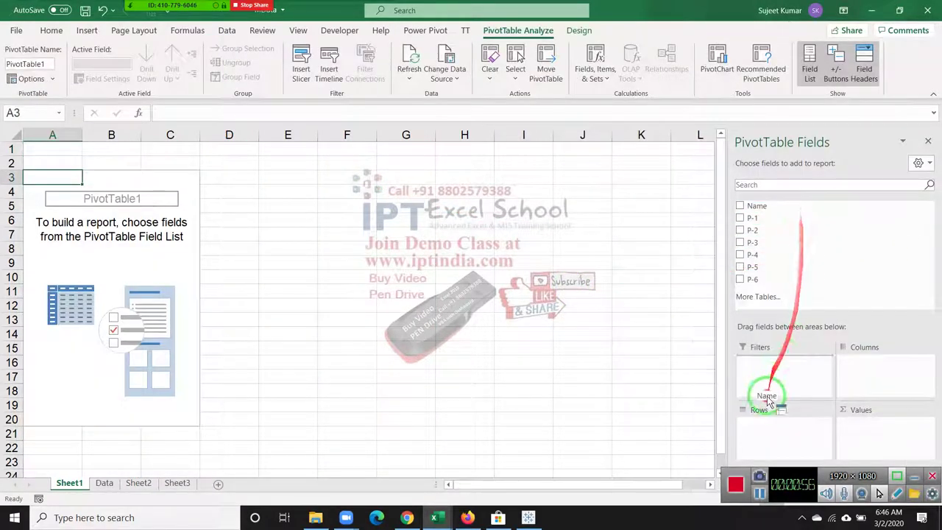
pyautogui.click(740, 218)
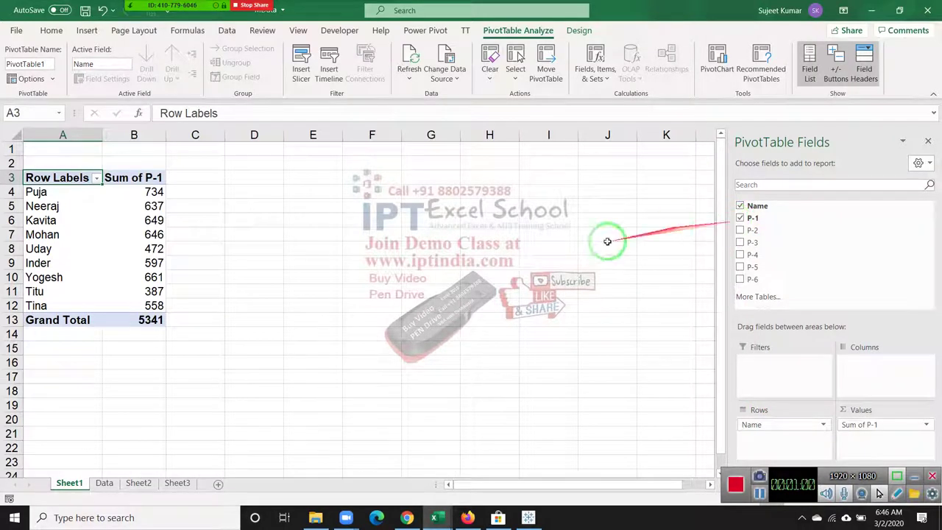
pyautogui.click(105, 483)
pyautogui.click(130, 291)
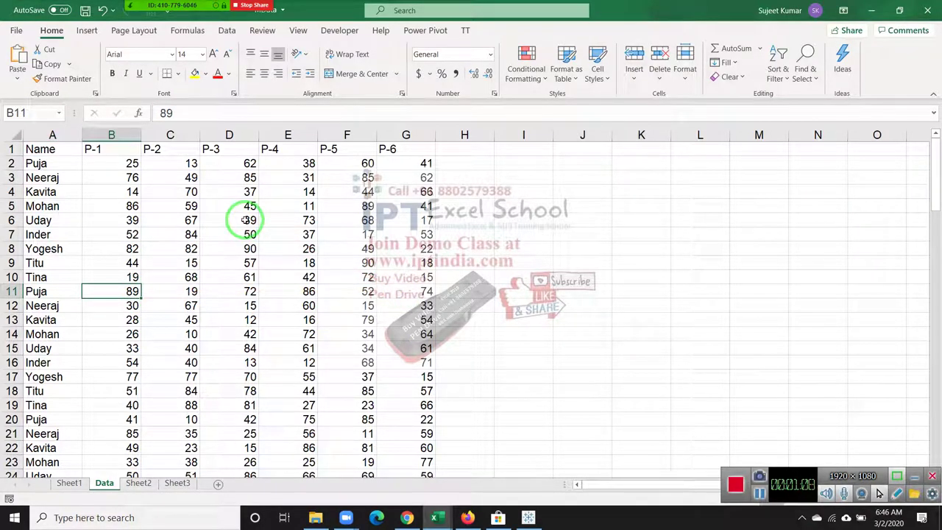
# Enter 150 in B11 and refresh the Sheet1 pivot table so its grand total reads 5402
pyautogui.write('0')
pyautogui.press('Return')
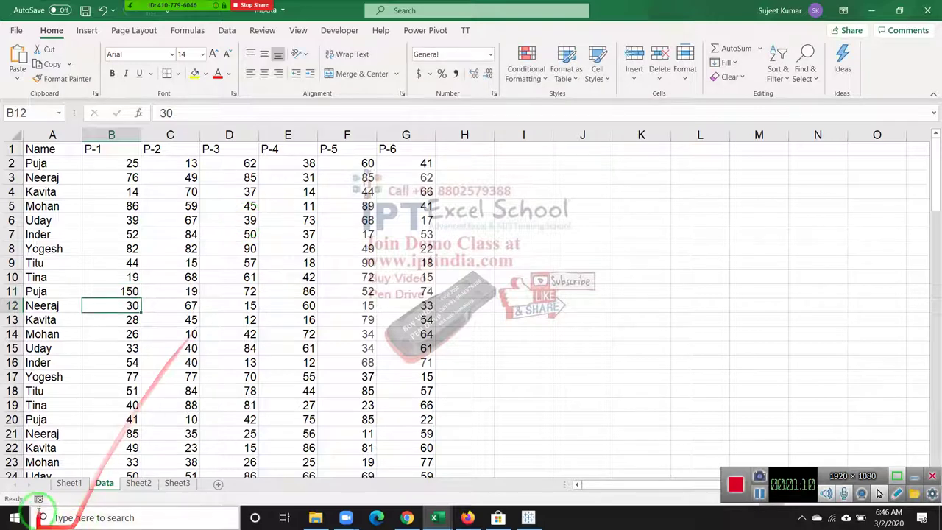
pyautogui.click(68, 482)
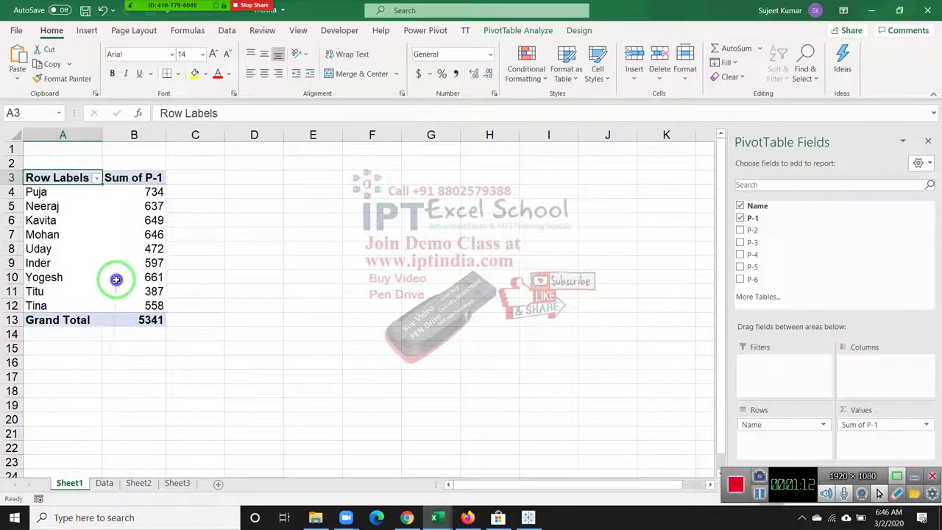
pyautogui.rightClick(137, 278)
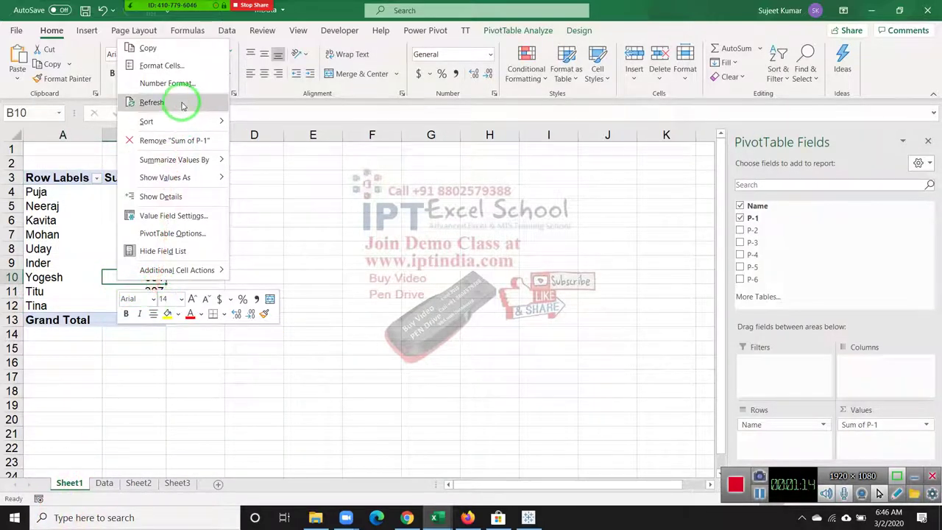
pyautogui.click(177, 102)
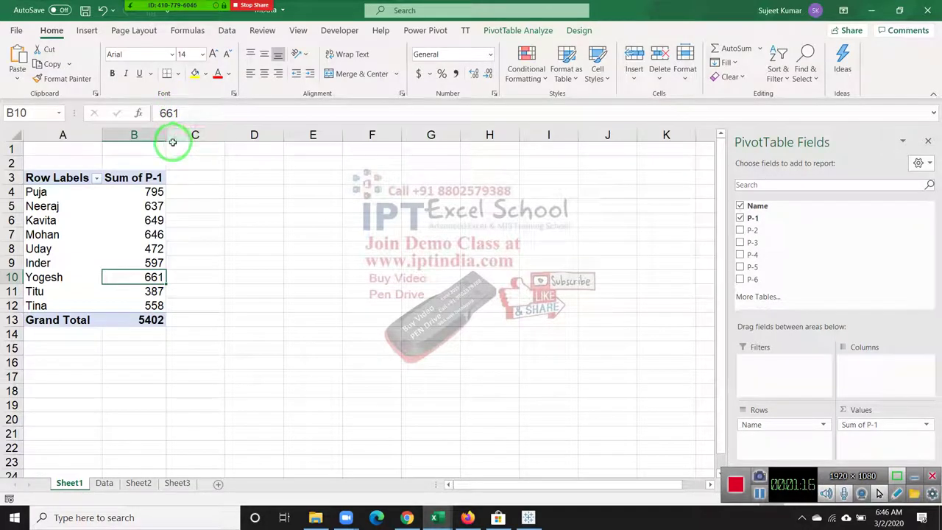
pyautogui.click(104, 482)
pyautogui.click(67, 391)
# Append row 105 with a new name and scores 85, 69, 54, 25, 63, 45
pyautogui.hotkey('ctrl', 'Down')
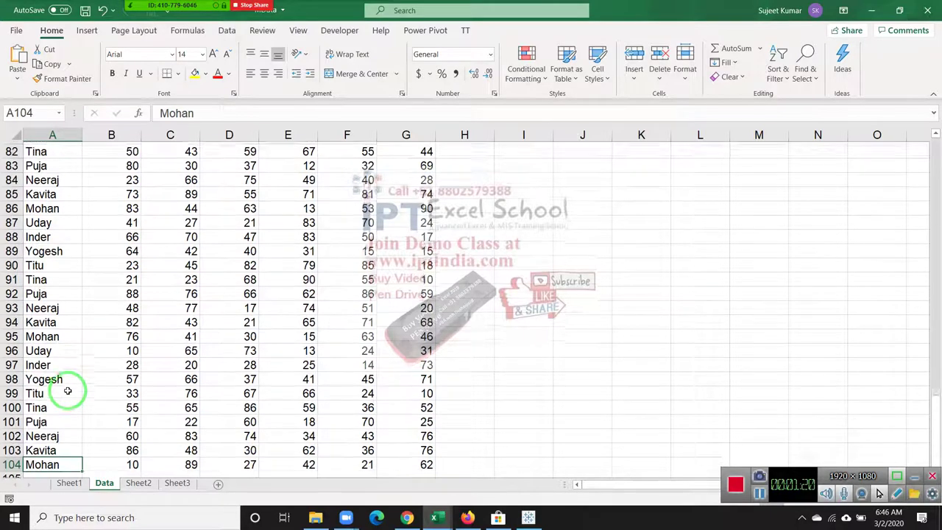
pyautogui.press('Down')
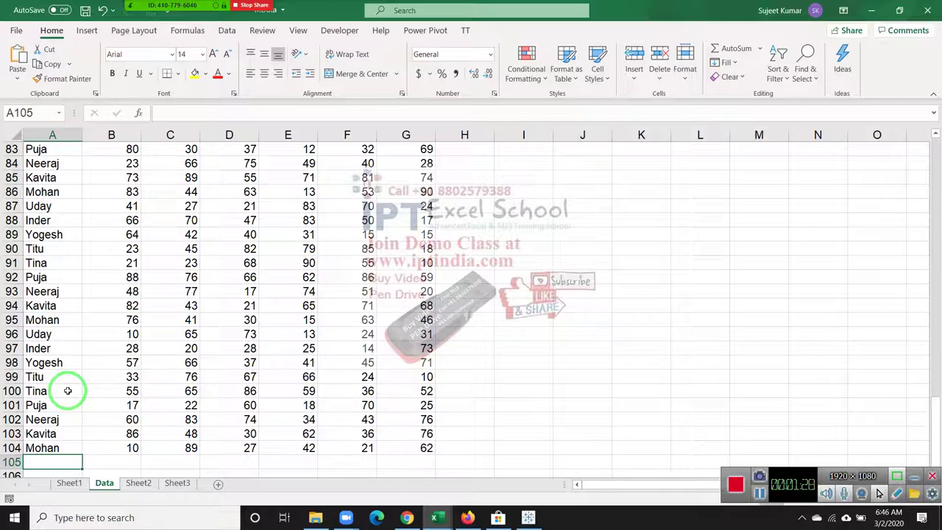
pyautogui.write('Ravi')
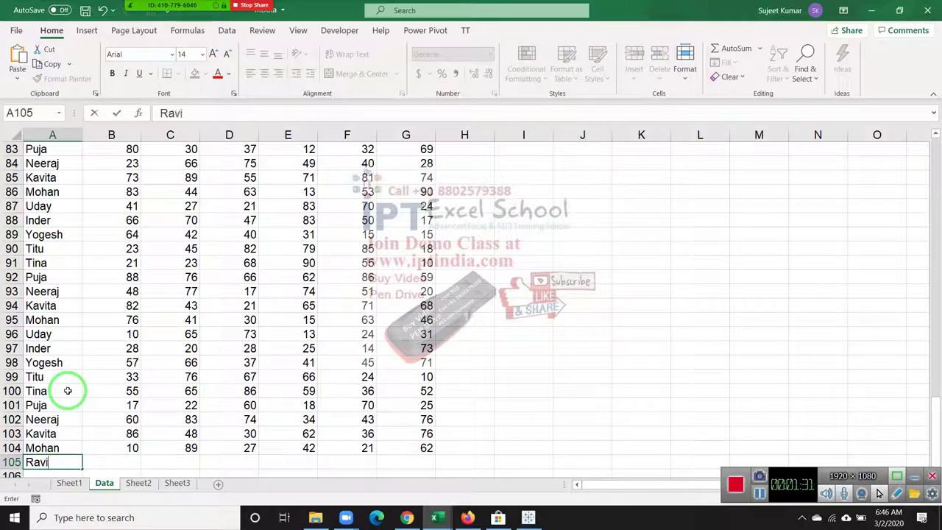
pyautogui.press('Tab')
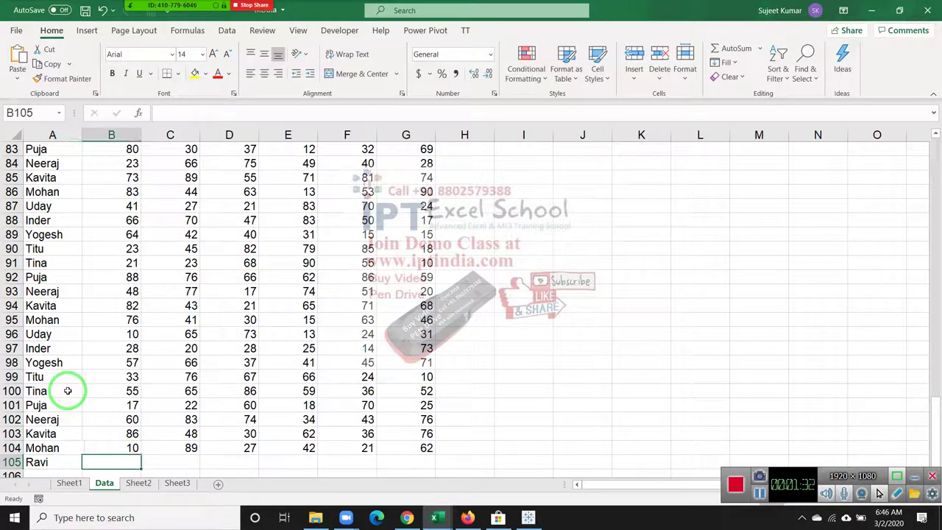
pyautogui.write('85')
pyautogui.press('Tab')
pyautogui.press('Tab')
pyautogui.write('5')
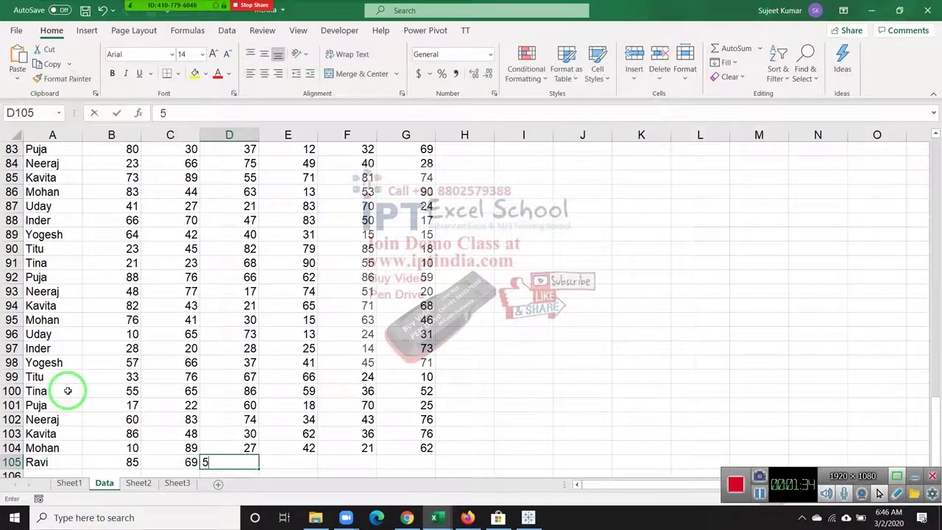
pyautogui.write('4')
pyautogui.press('Tab')
pyautogui.press('Tab')
pyautogui.write('63')
pyautogui.press('Tab')
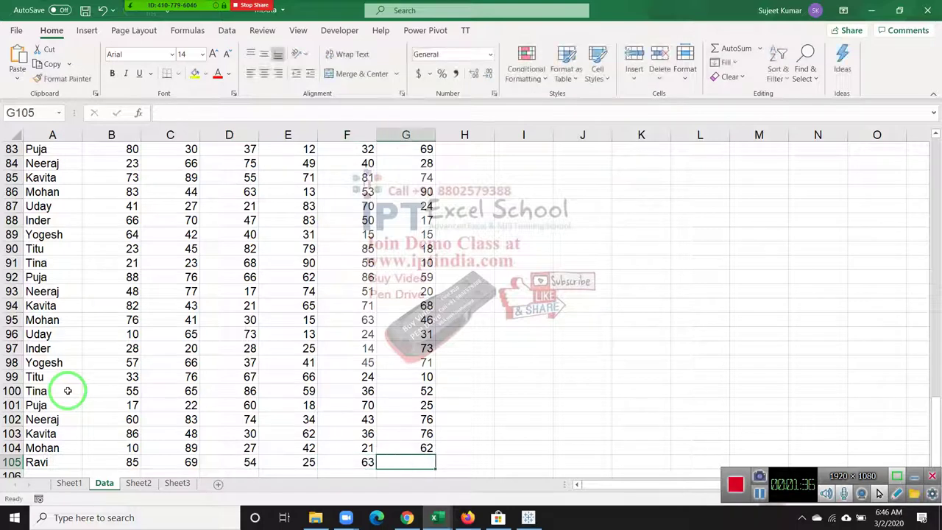
pyautogui.write('45')
pyautogui.press('Return')
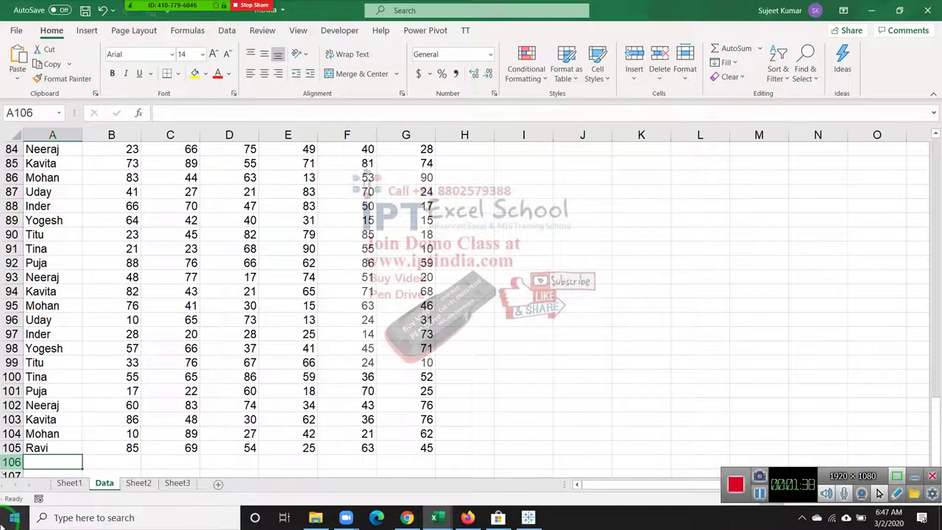
pyautogui.click(70, 482)
# Refresh the pivot table and check Data rows 104–105, finding the new record still excluded
pyautogui.rightClick(74, 233)
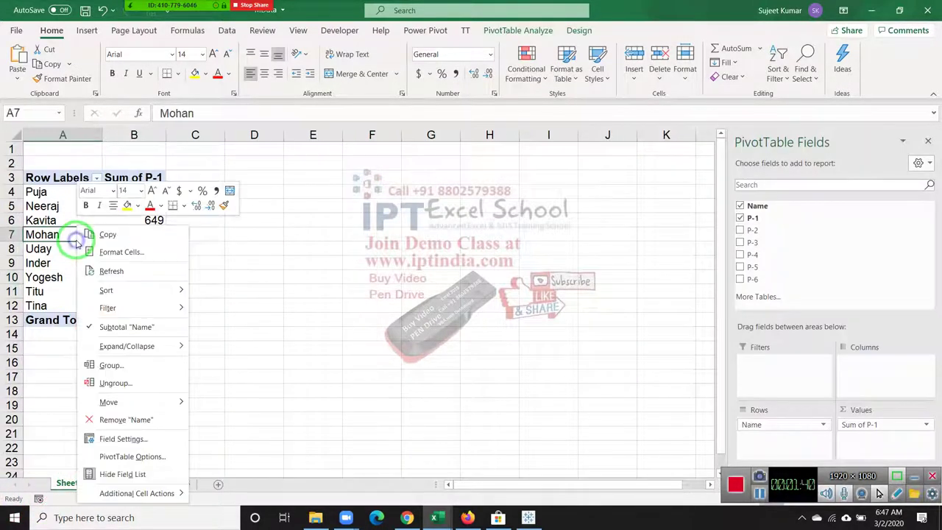
pyautogui.click(105, 271)
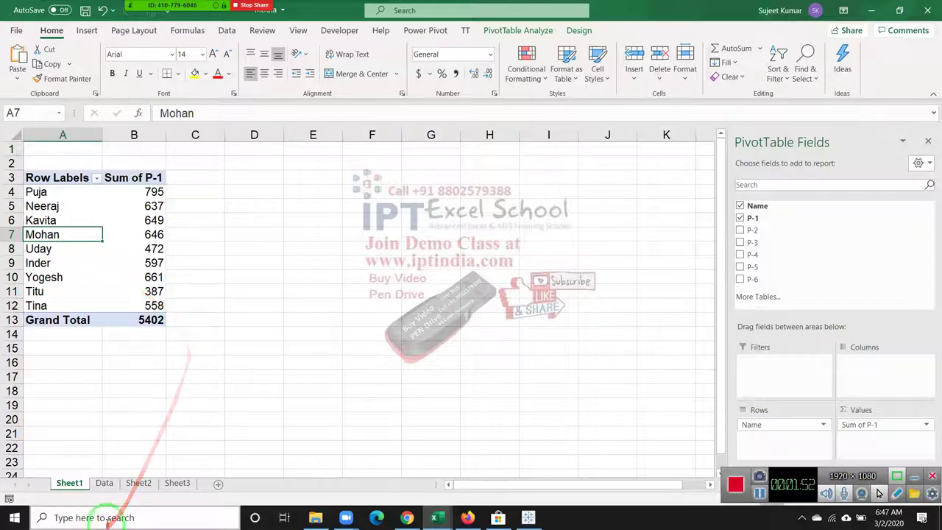
pyautogui.click(103, 483)
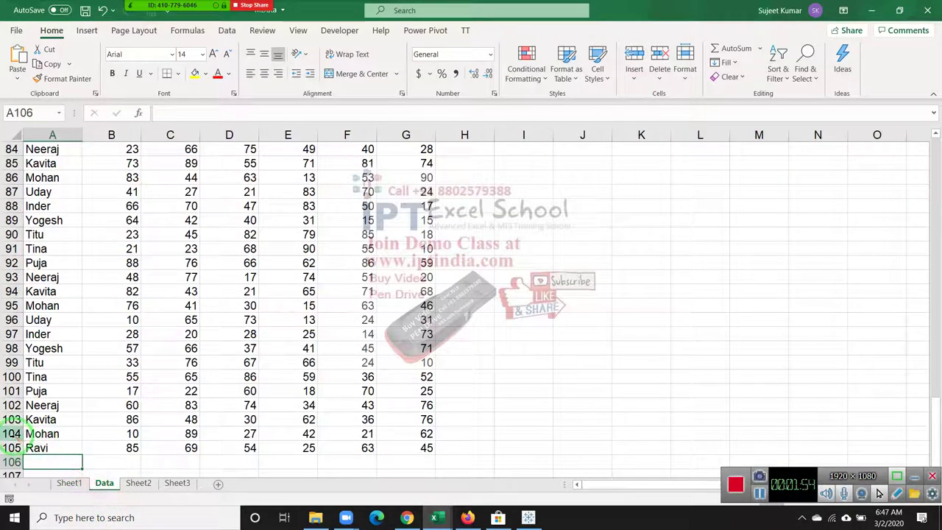
pyautogui.click(14, 434)
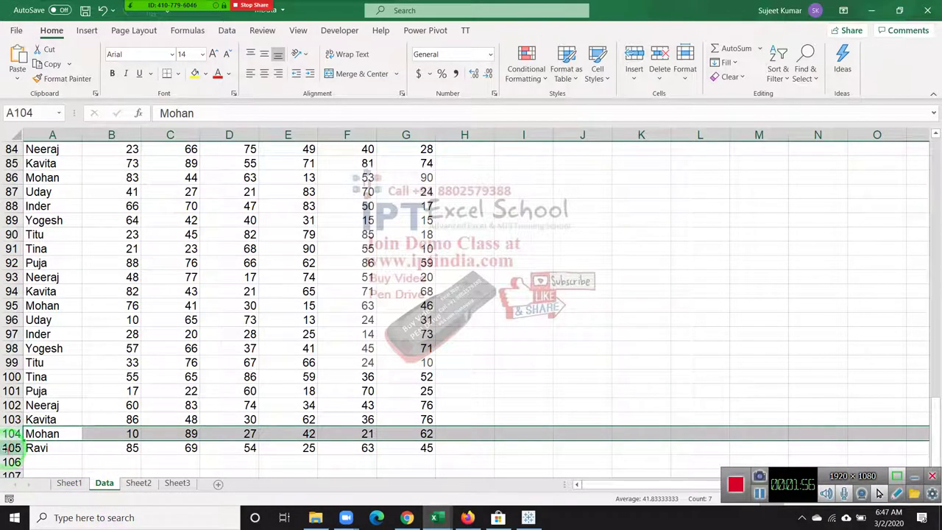
pyautogui.click(11, 447)
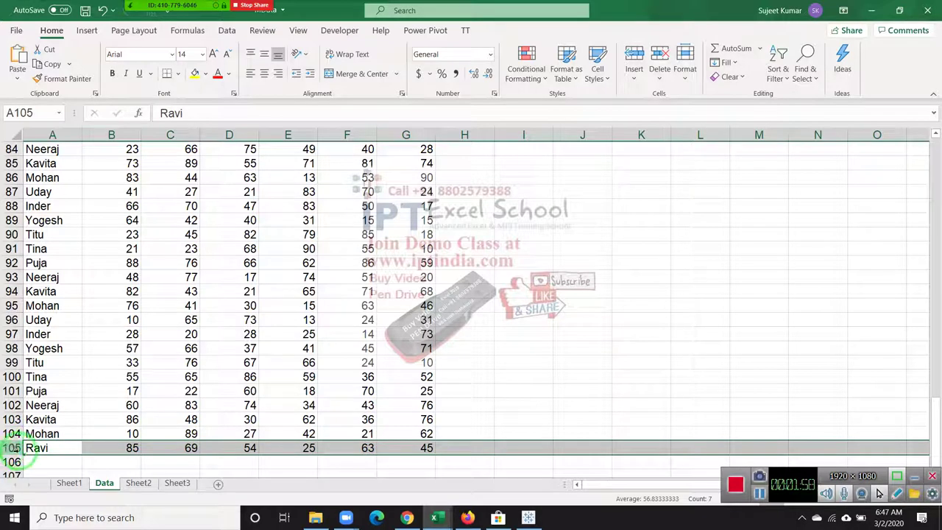
pyautogui.click(59, 433)
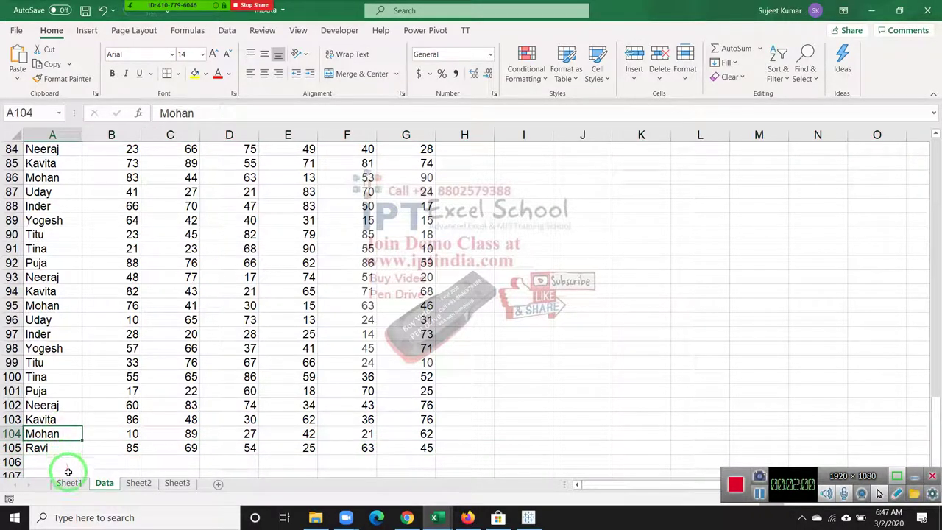
pyautogui.click(68, 474)
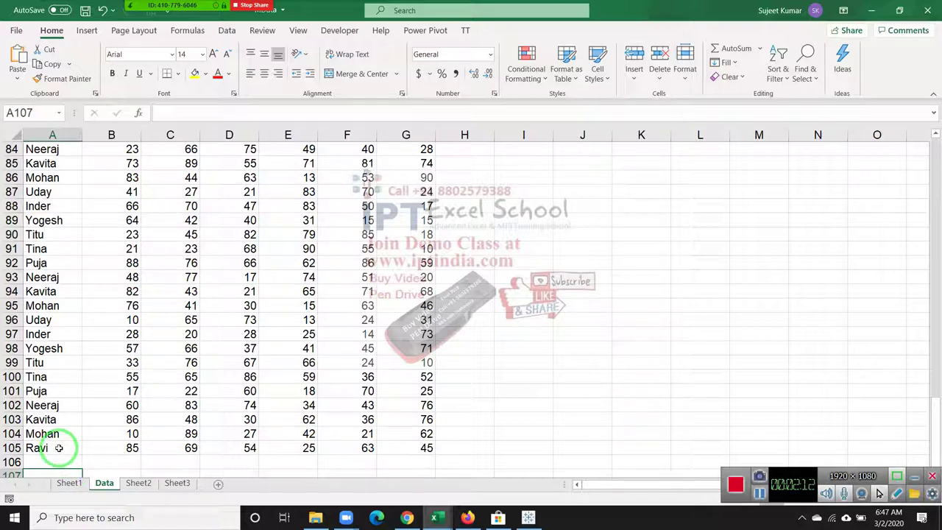
pyautogui.click(70, 450)
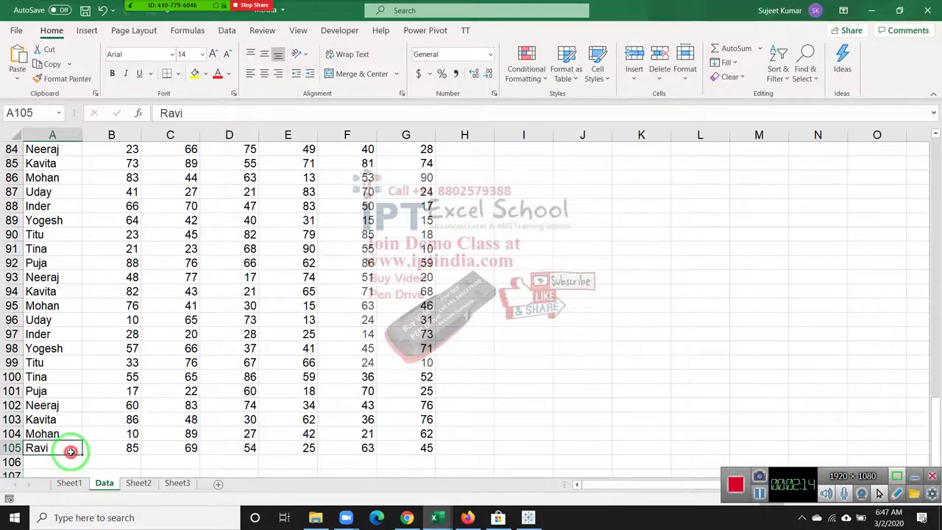
pyautogui.click(69, 483)
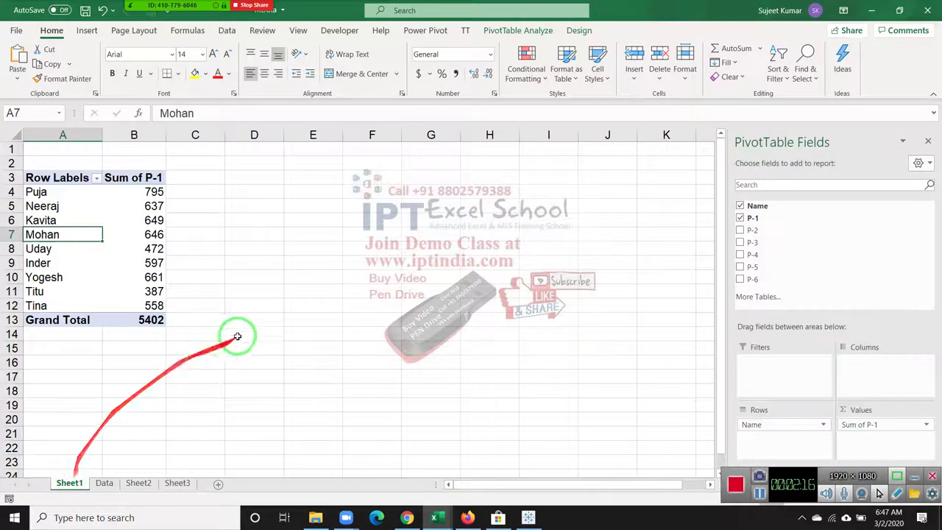
# Inspect the pivot table's source range Data!$A$1:$G$104 in Change Data Source without changing it
pyautogui.click(519, 30)
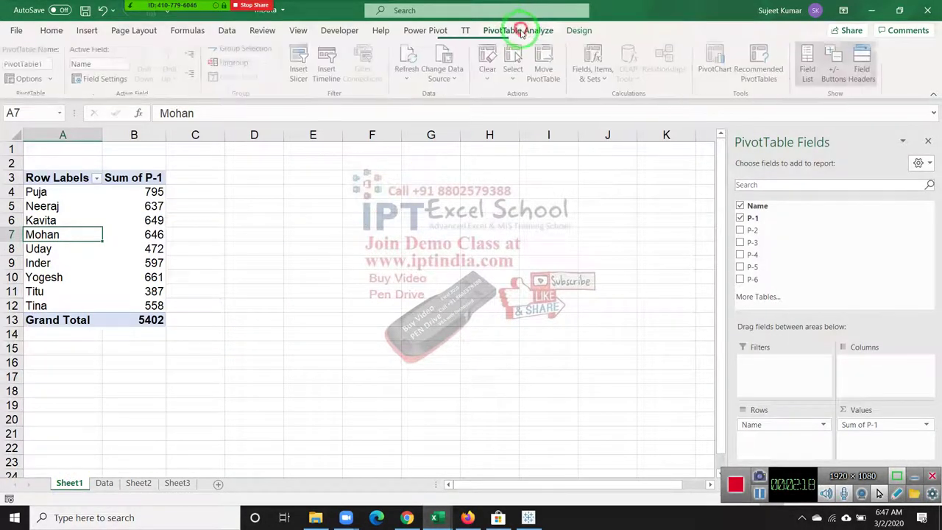
pyautogui.click(446, 78)
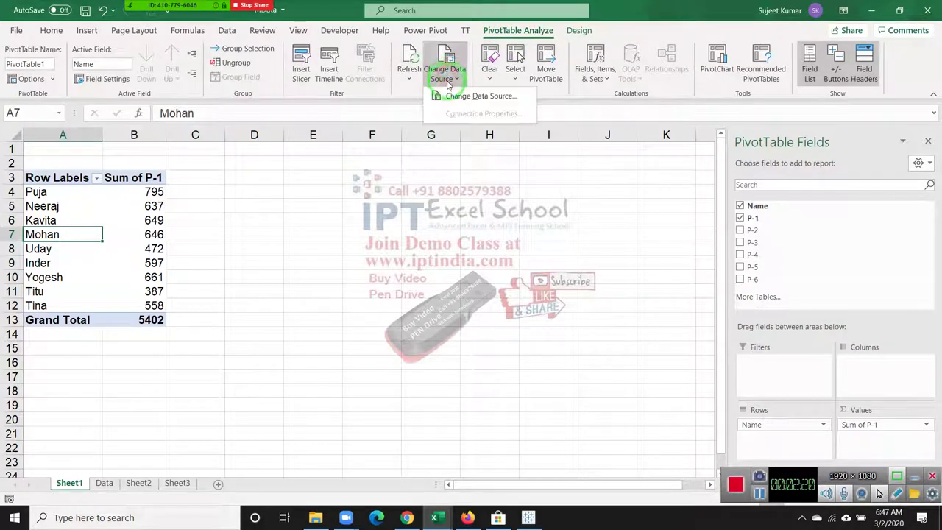
pyautogui.click(451, 96)
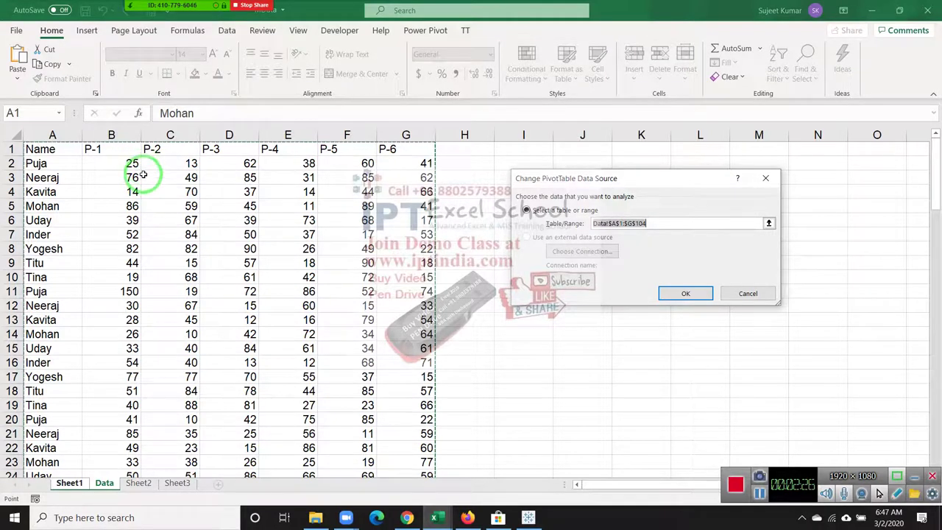
pyautogui.press('Return')
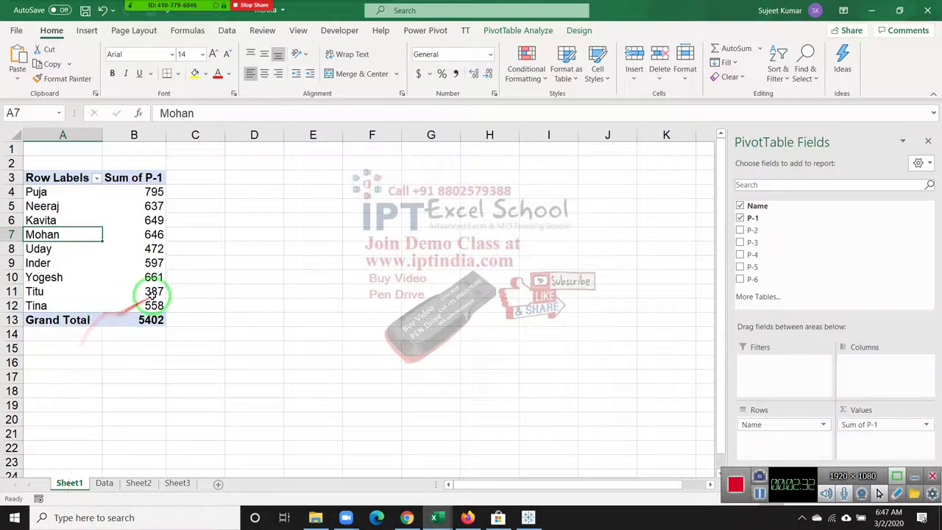
pyautogui.click(115, 484)
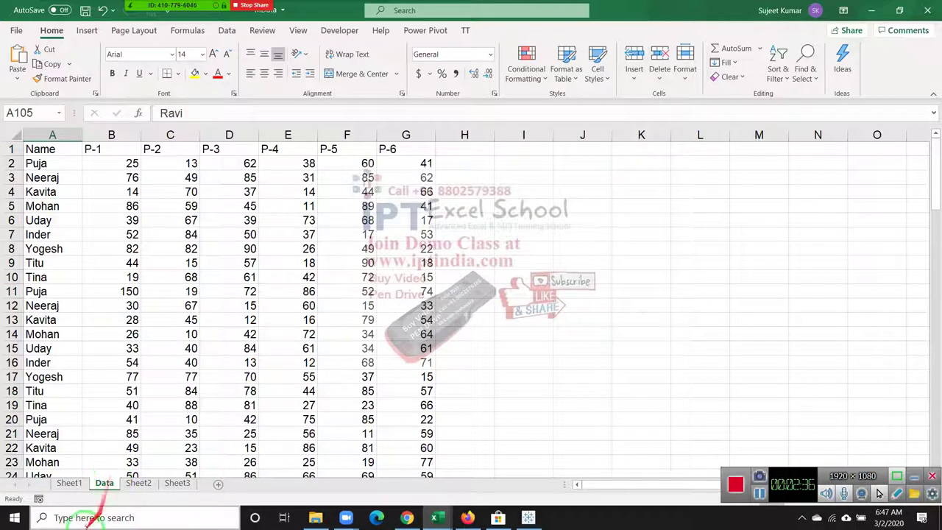
# Open and then close the meeting participants list
pyautogui.scroll(-3, 99, 412)
pyautogui.scroll(-4, 101, 409)
pyautogui.scroll(-3, 103, 411)
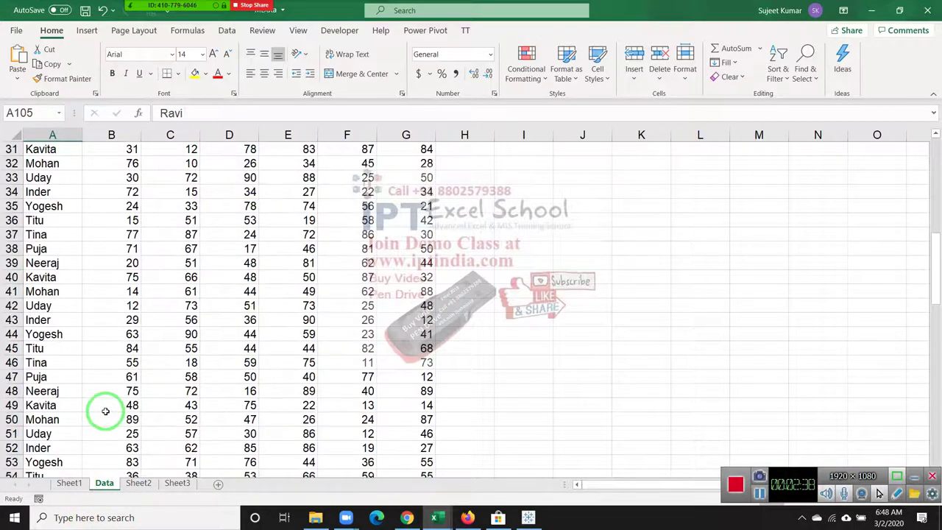
pyautogui.scroll(4, 105, 410)
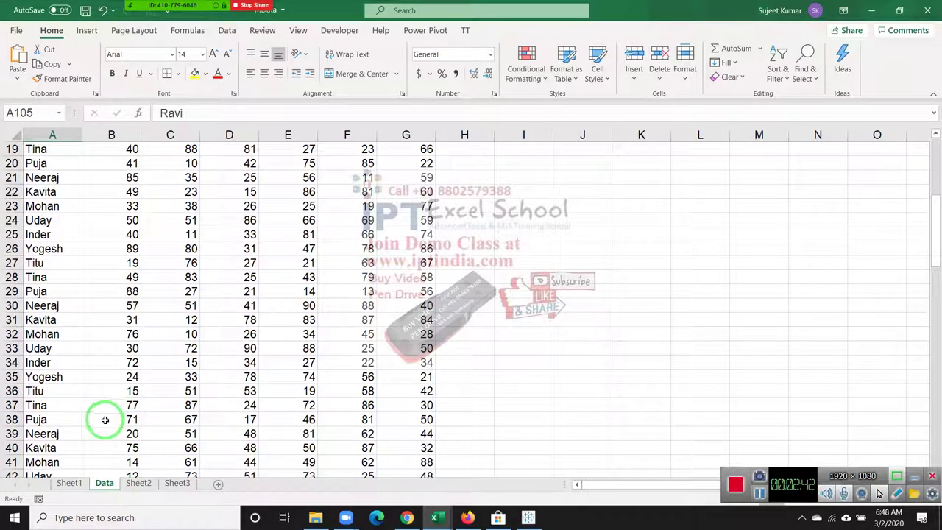
pyautogui.click(159, 14)
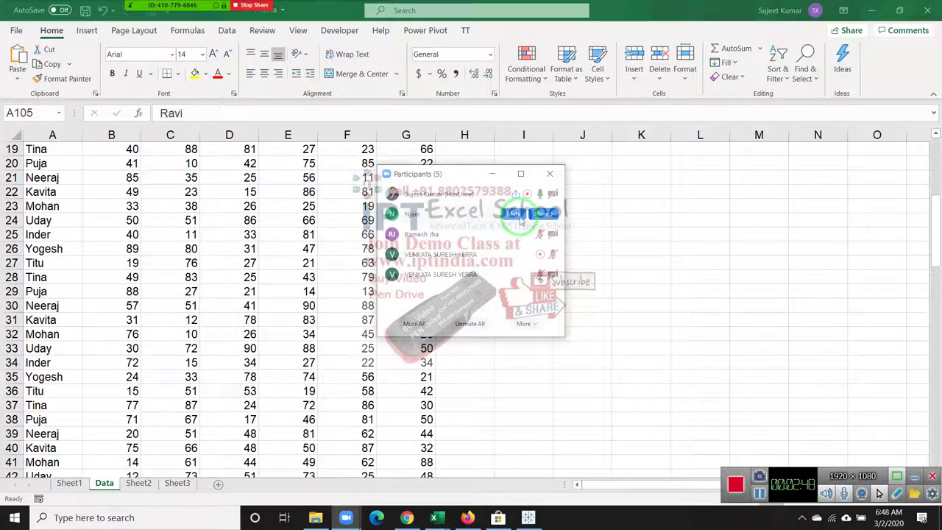
pyautogui.moveTo(492, 234)
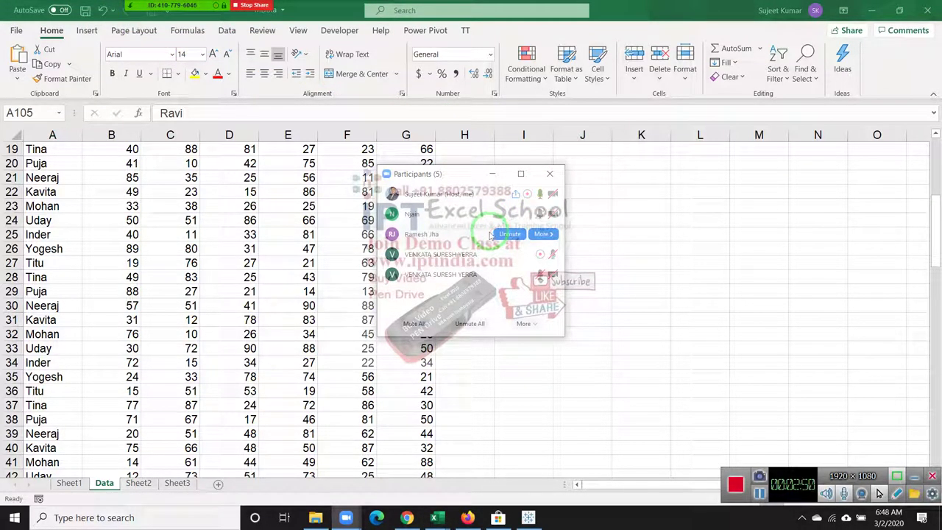
pyautogui.click(551, 175)
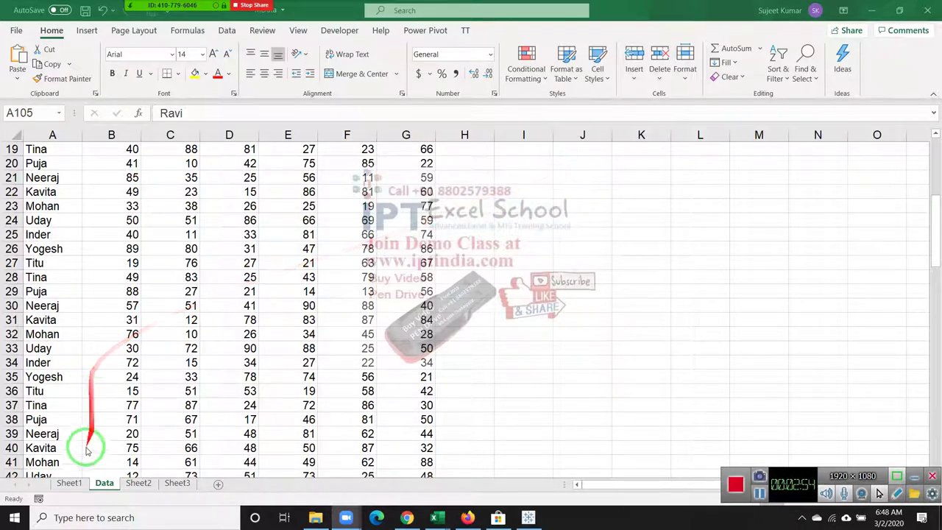
# Delete the Sheet1 pivot table sheet and move to the empty Sheet2
pyautogui.click(70, 483)
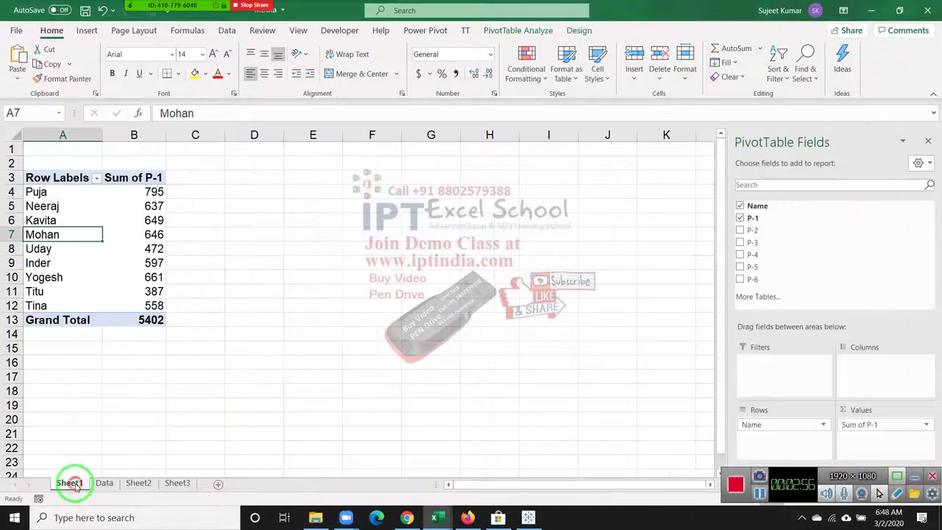
pyautogui.rightClick(70, 483)
pyautogui.click(110, 330)
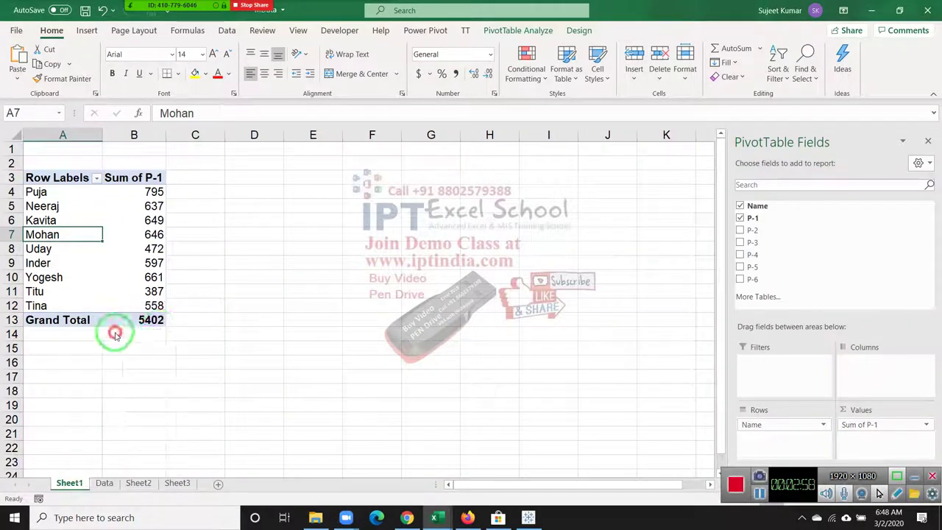
pyautogui.click(451, 292)
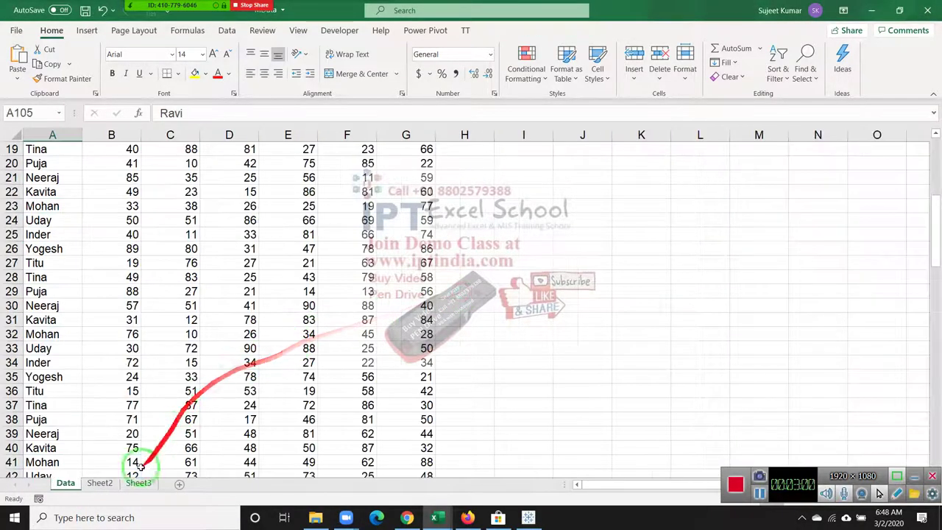
pyautogui.click(102, 486)
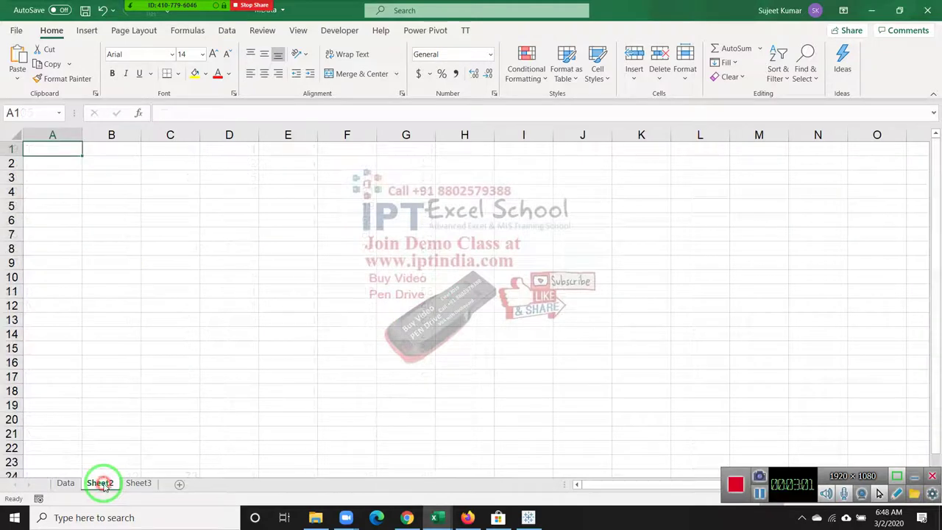
# Start a PivotTable at Sheet2!$A$1 using an external data source and open Choose Connection
pyautogui.click(90, 34)
pyautogui.click(22, 59)
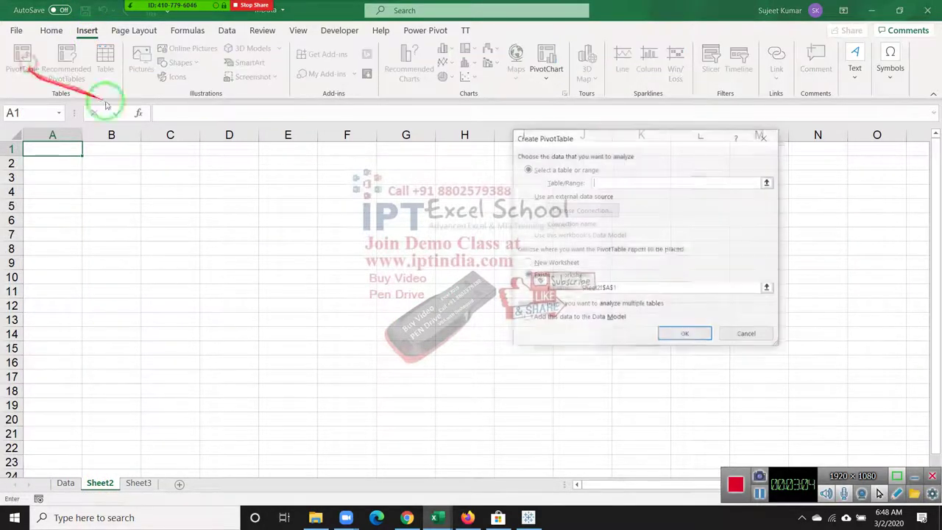
pyautogui.click(684, 333)
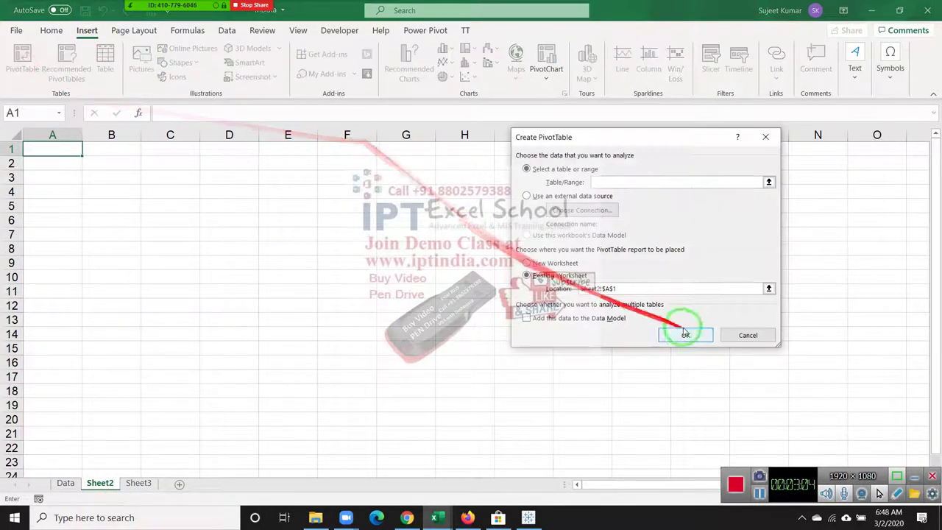
pyautogui.click(553, 197)
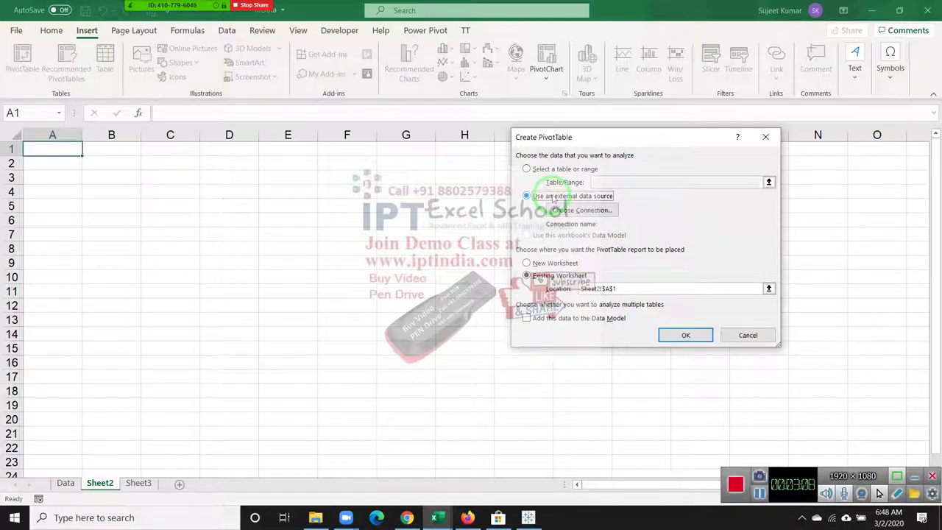
pyautogui.click(561, 211)
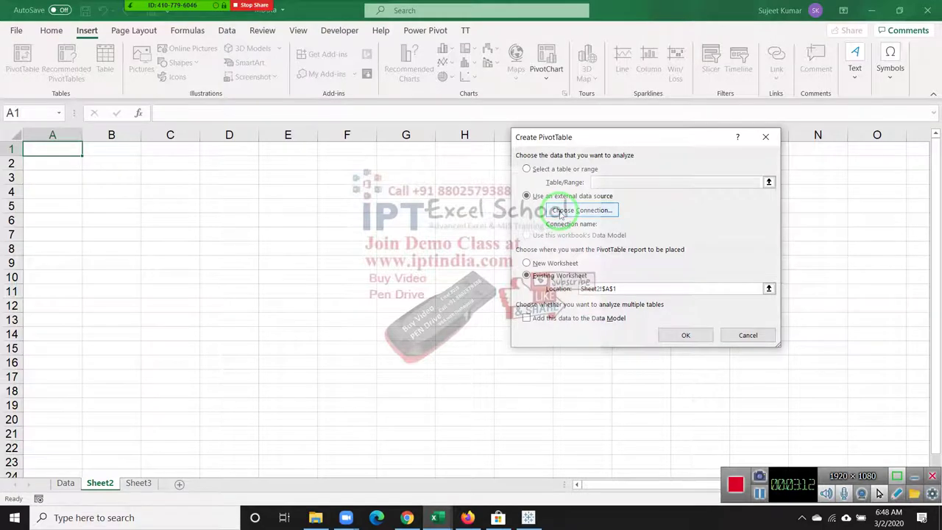
# Move the Existing Connections dialog to the left and scroll through its connection list
pyautogui.click(609, 92)
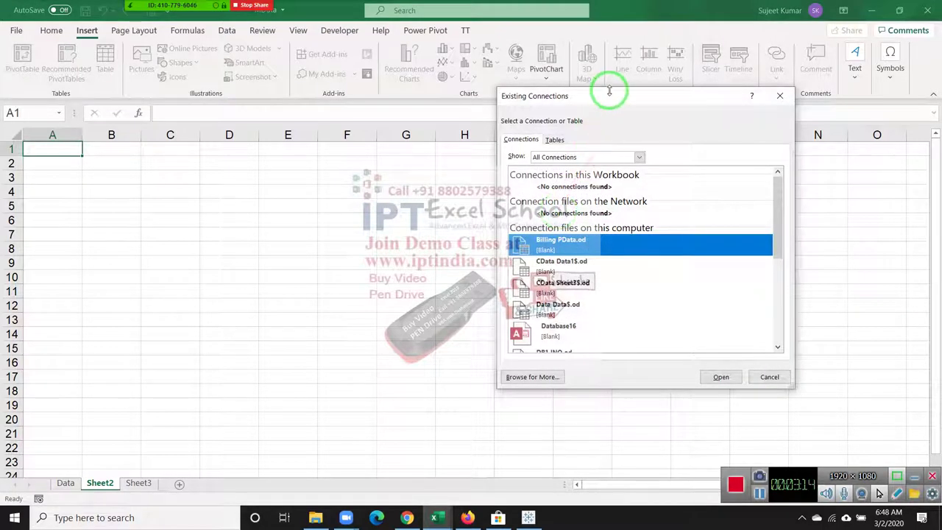
pyautogui.moveTo(609, 91); pyautogui.dragTo(262, 100)
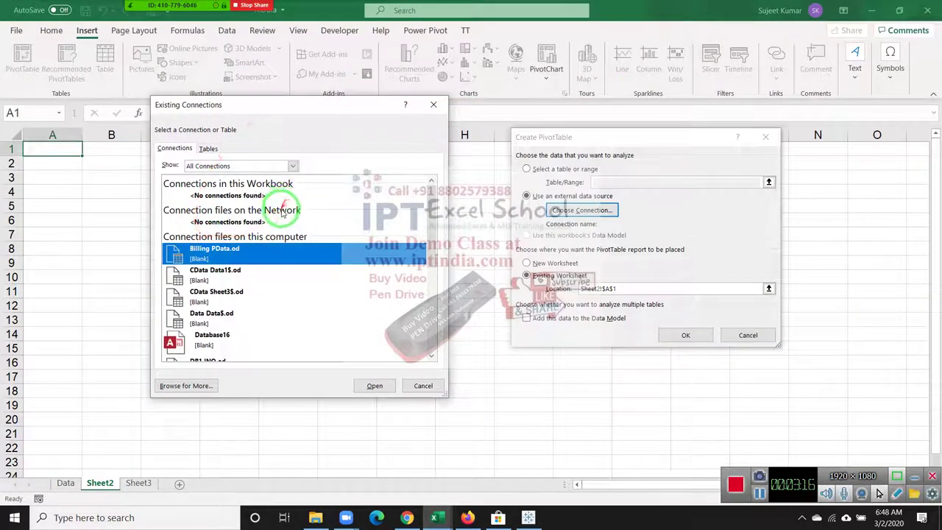
pyautogui.scroll(-2, 282, 213)
pyautogui.scroll(-3, 281, 217)
pyautogui.scroll(5, 282, 219)
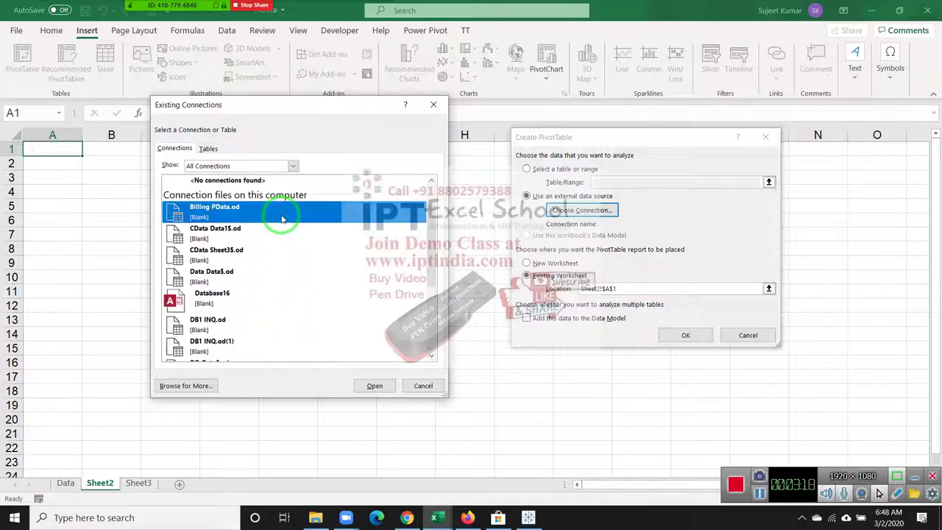
pyautogui.scroll(2, 281, 219)
pyautogui.scroll(-3, 282, 219)
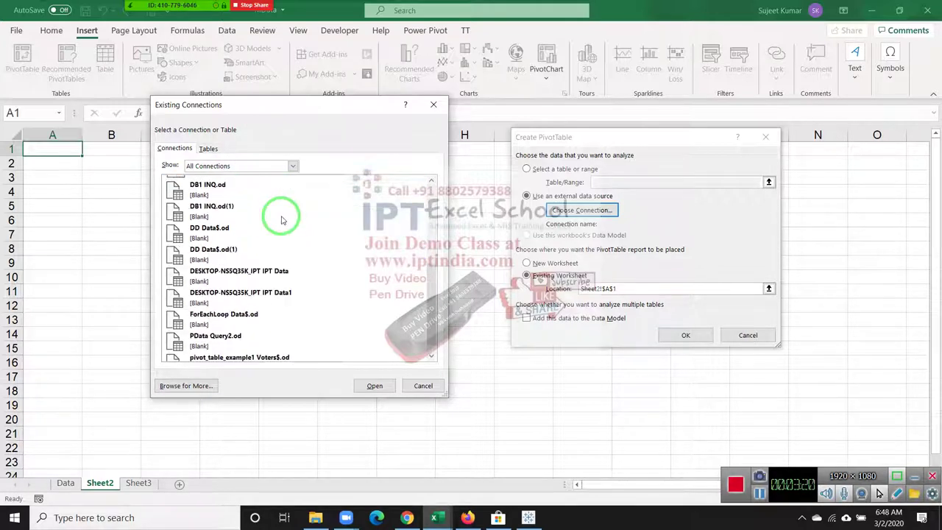
pyautogui.scroll(2, 282, 218)
pyautogui.scroll(2, 282, 219)
pyautogui.scroll(1, 282, 216)
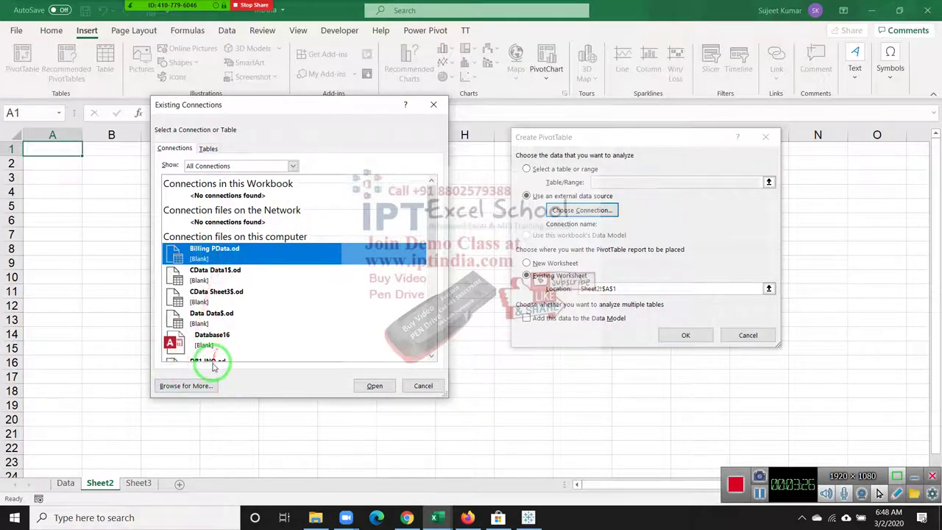
# Browse to Desktop > MF > New folder and open the MData workbook as the connection
pyautogui.click(204, 386)
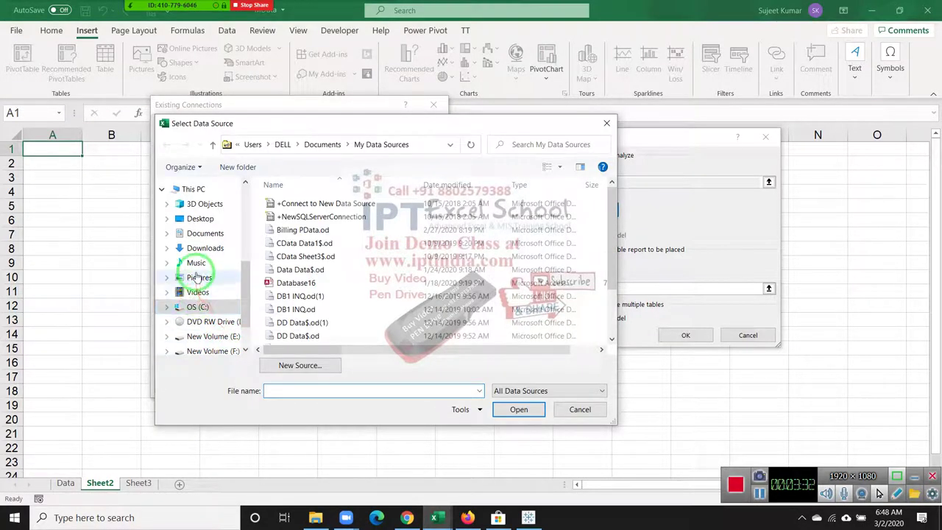
pyautogui.click(199, 218)
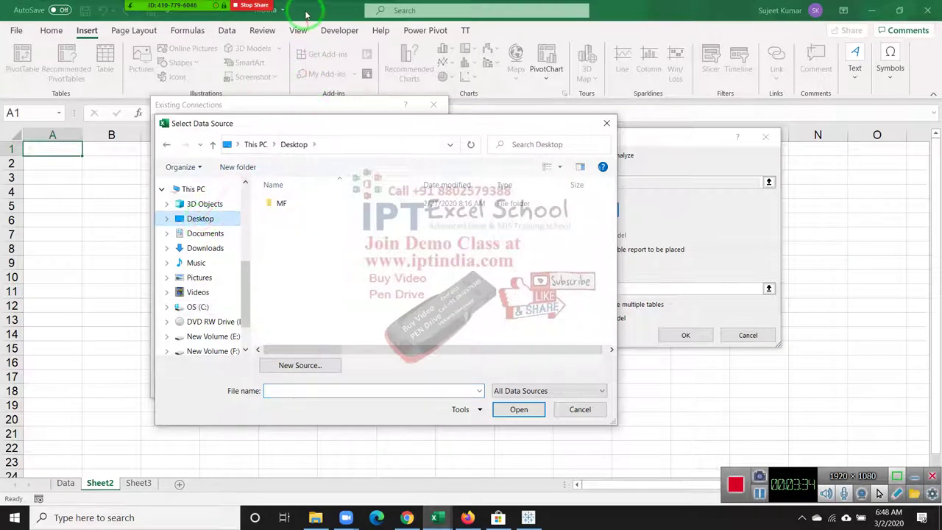
pyautogui.doubleClick(283, 202)
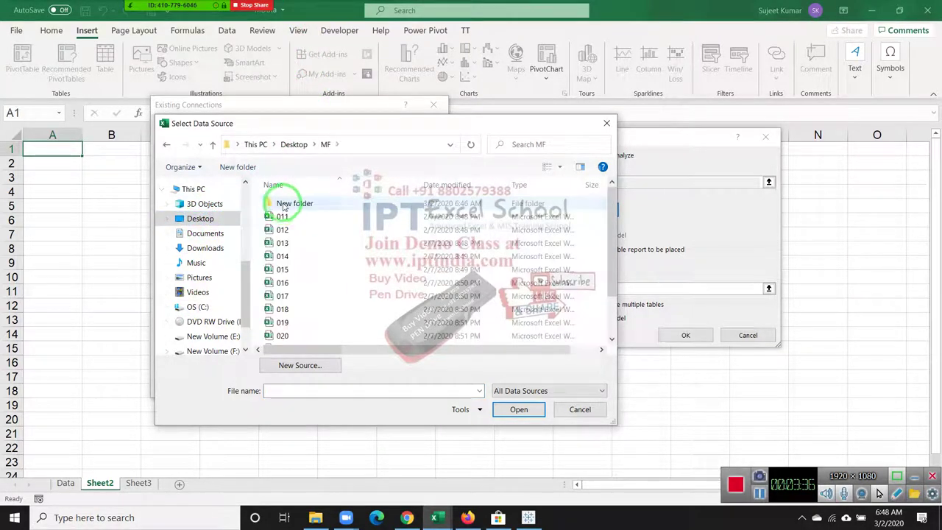
pyautogui.doubleClick(282, 204)
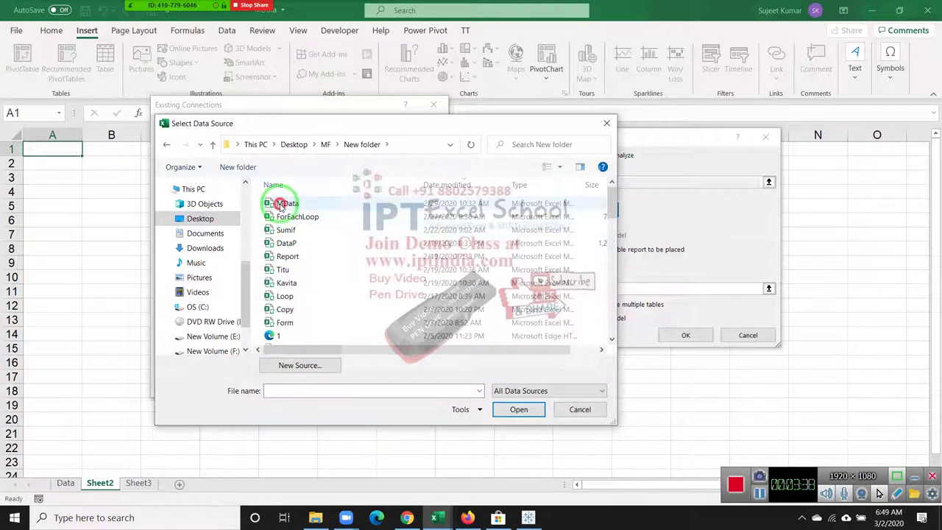
pyautogui.click(283, 203)
pyautogui.click(515, 409)
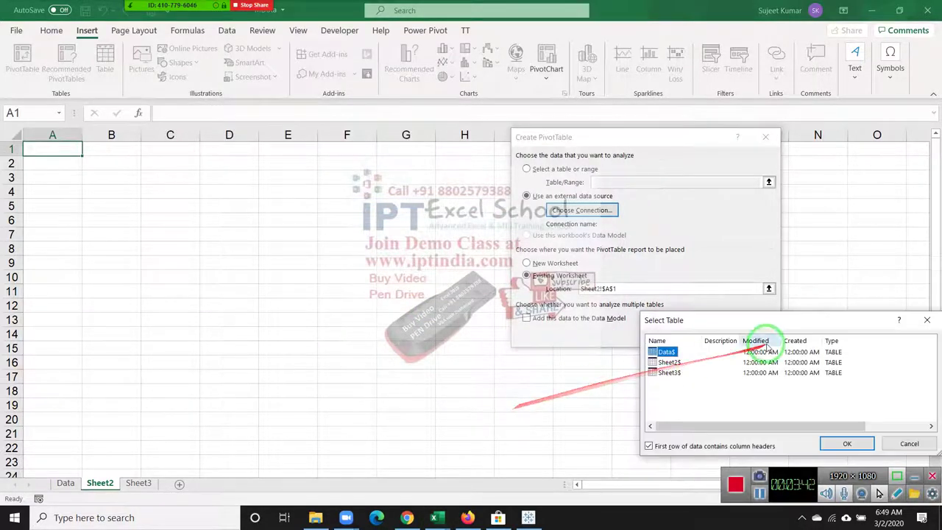
# Choose the Data$ table and create the empty PivotTable2 on Sheet2
pyautogui.moveTo(767, 316); pyautogui.dragTo(387, 238)
pyautogui.click(312, 274)
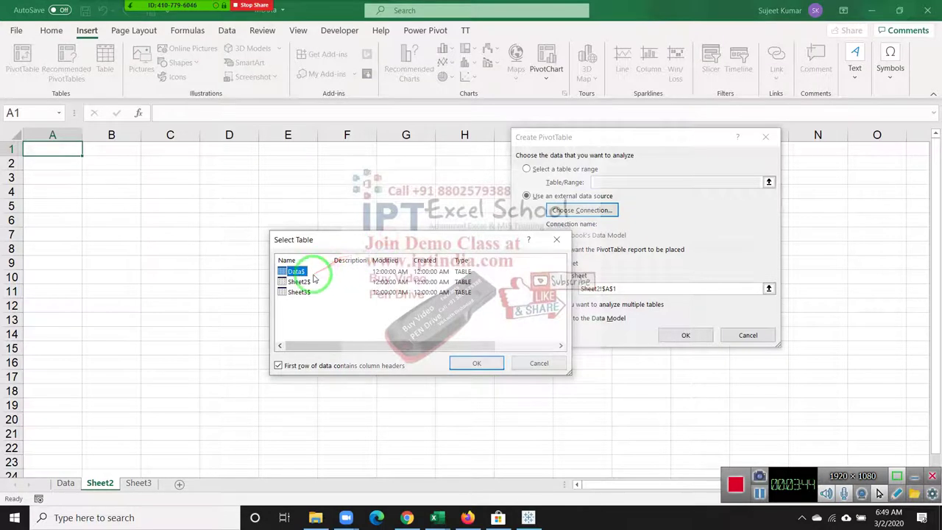
pyautogui.click(464, 362)
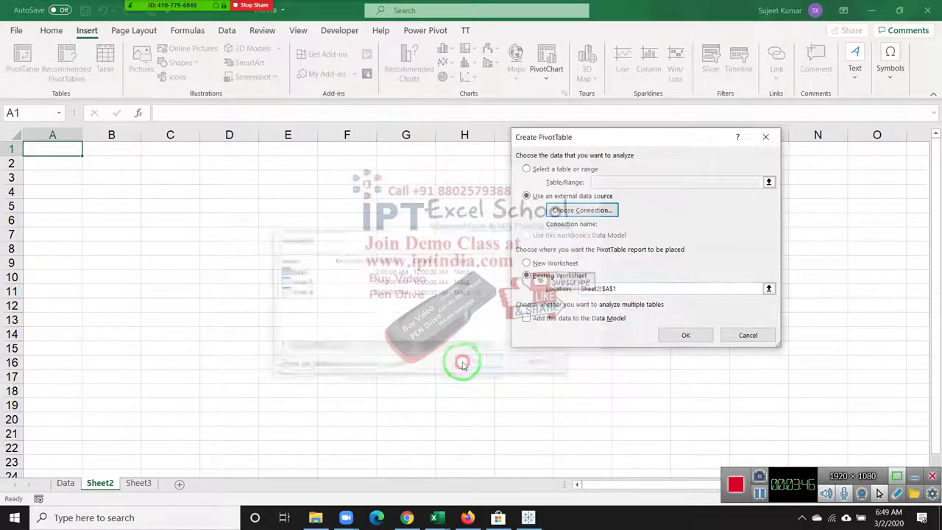
pyautogui.click(678, 338)
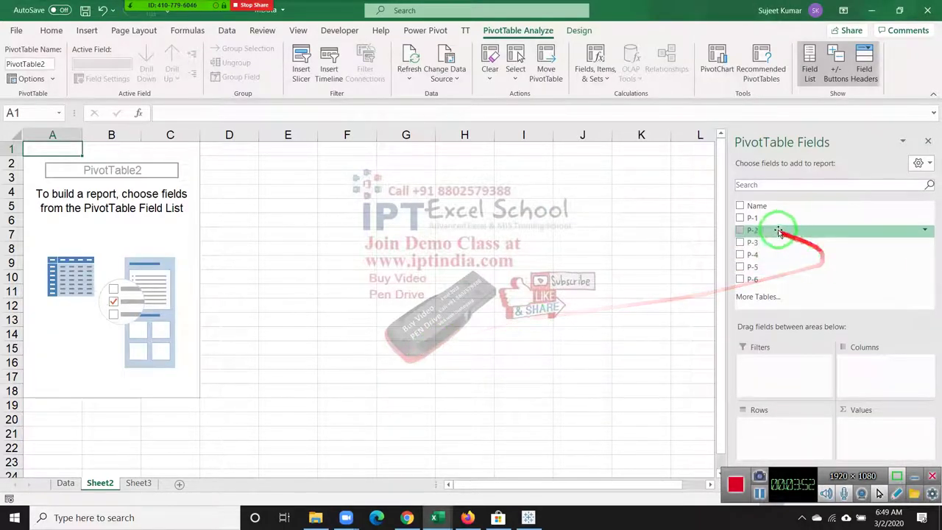
# Put Name in Rows and P-1 in Values so ten names total 5487
pyautogui.moveTo(756, 206)
pyautogui.mouseDown()
pyautogui.moveTo(790, 409)
pyautogui.moveTo(773, 428)
pyautogui.mouseUp()
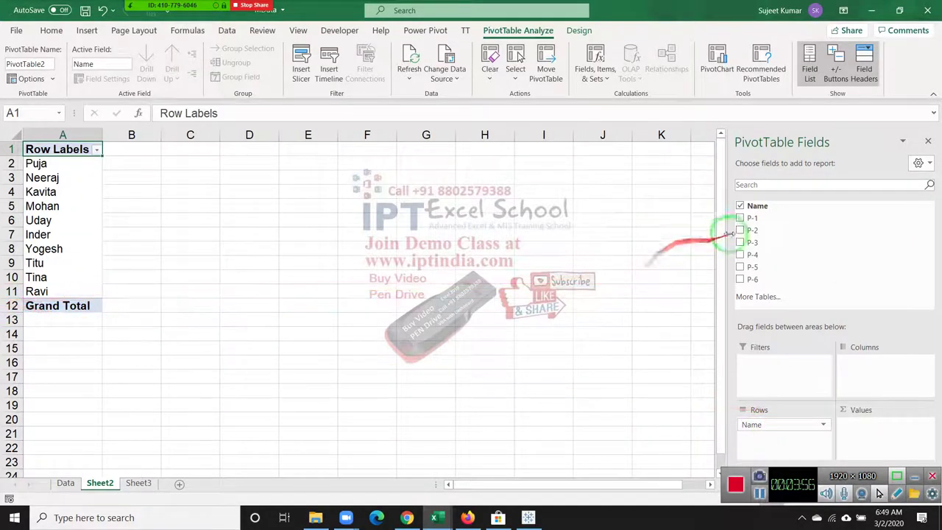
pyautogui.moveTo(752, 218)
pyautogui.mouseDown()
pyautogui.moveTo(898, 428)
pyautogui.moveTo(879, 435)
pyautogui.mouseUp()
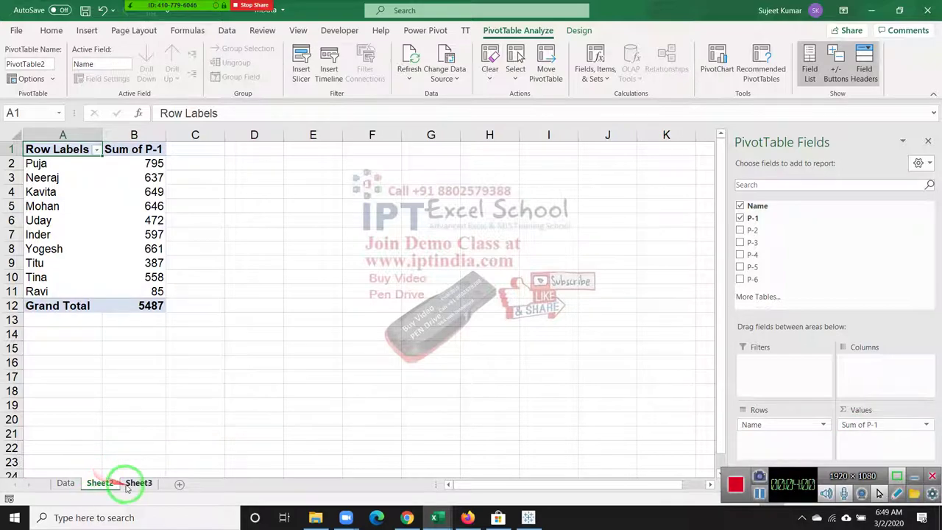
# On the Data sheet, move to the first empty row below the data (row 106)
pyautogui.click(65, 483)
pyautogui.click(55, 443)
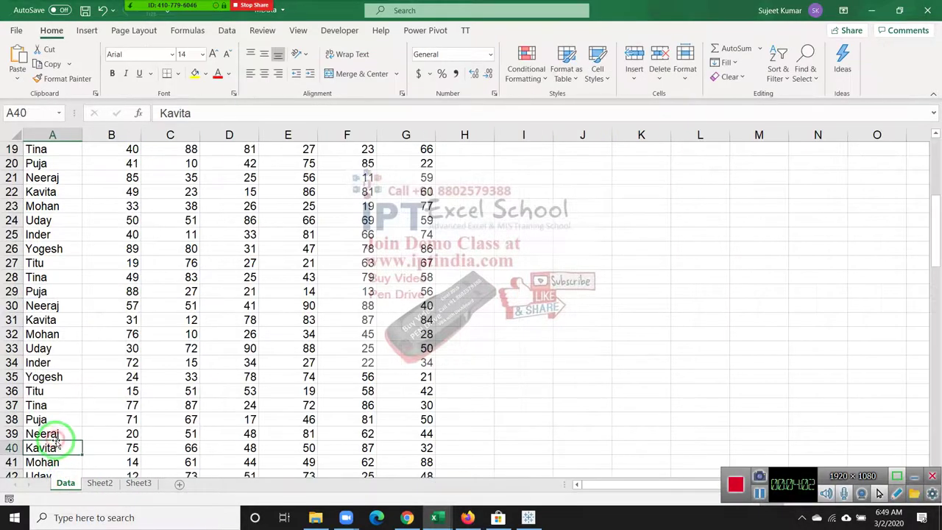
pyautogui.hotkey('ctrl', 'Down')
pyautogui.press('Down')
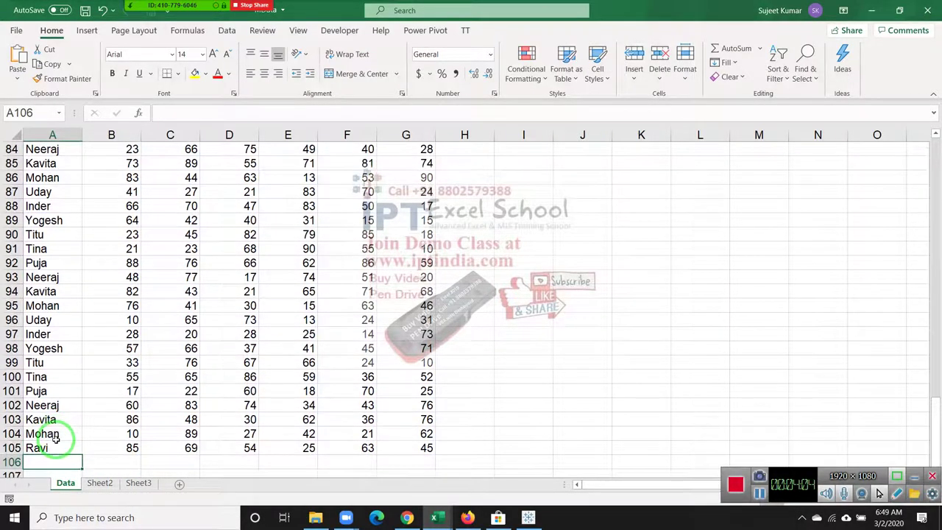
# Enter Dev with scores 85, 36, 74, 25, 12 and 36 across row 106
pyautogui.write('Dev')
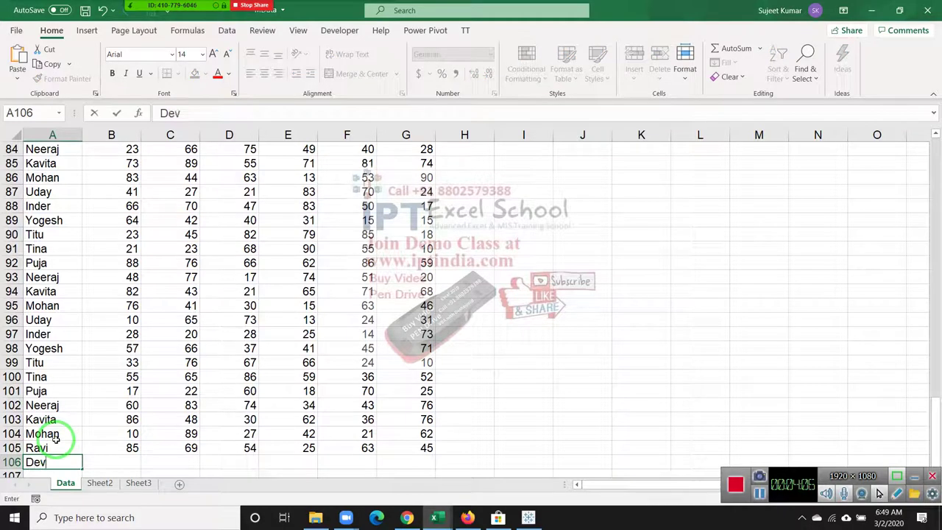
pyautogui.press('Tab')
pyautogui.write('85')
pyautogui.press('Tab')
pyautogui.write('36')
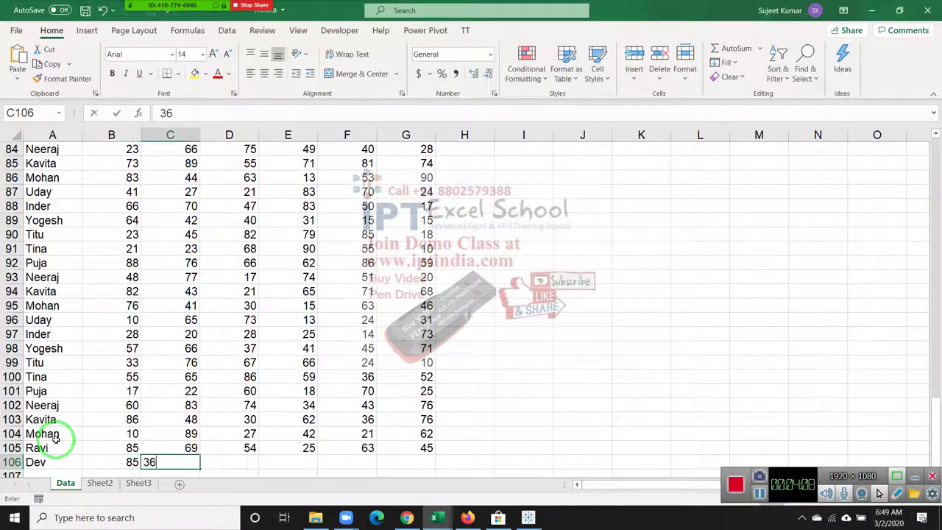
pyautogui.press('Tab')
pyautogui.write('74\t25')
pyautogui.press('Tab')
pyautogui.write('12')
pyautogui.press('Tab')
pyautogui.write('36')
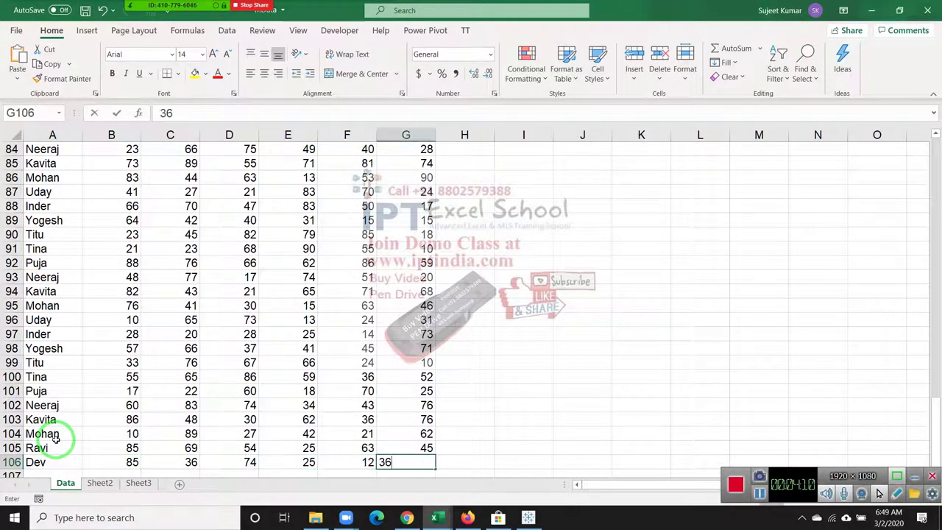
pyautogui.press('Tab')
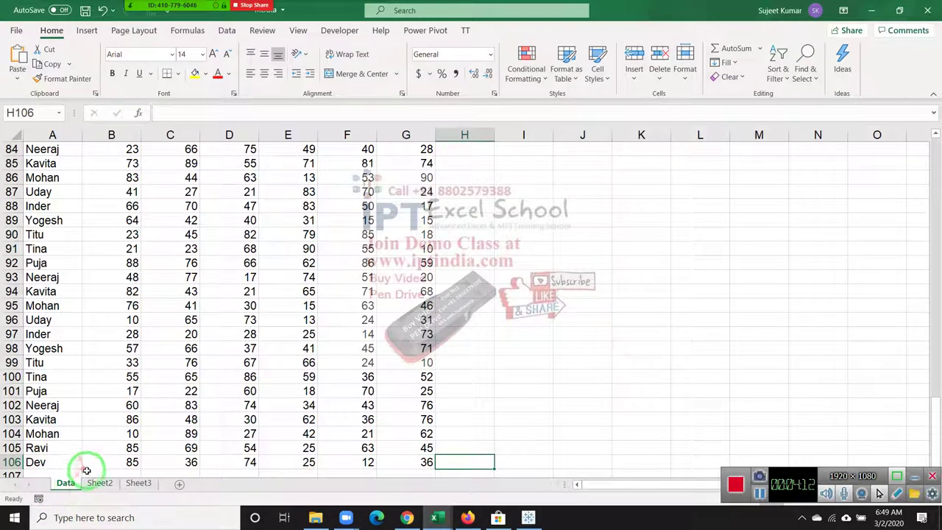
# Refresh the Sheet2 pivot so Dev shows 85 and the Grand Total becomes 5572
pyautogui.click(95, 482)
pyautogui.rightClick(100, 177)
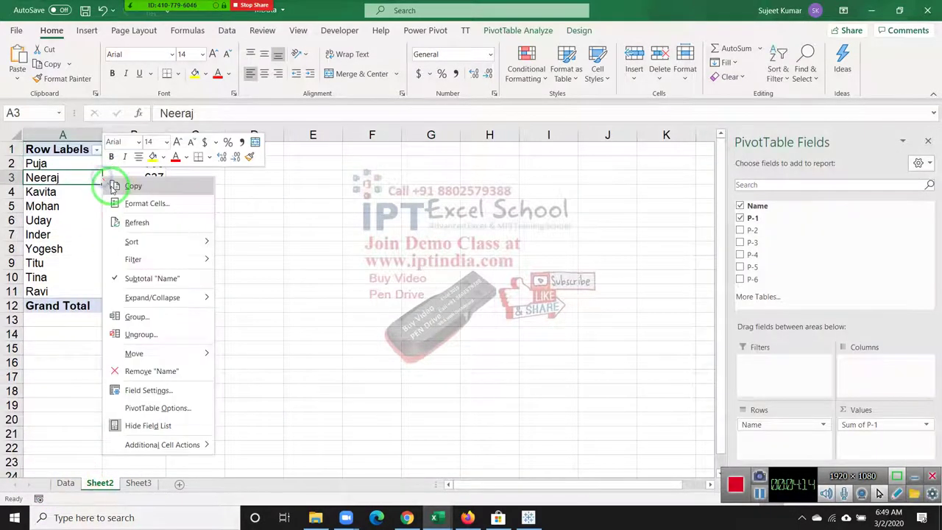
pyautogui.click(162, 223)
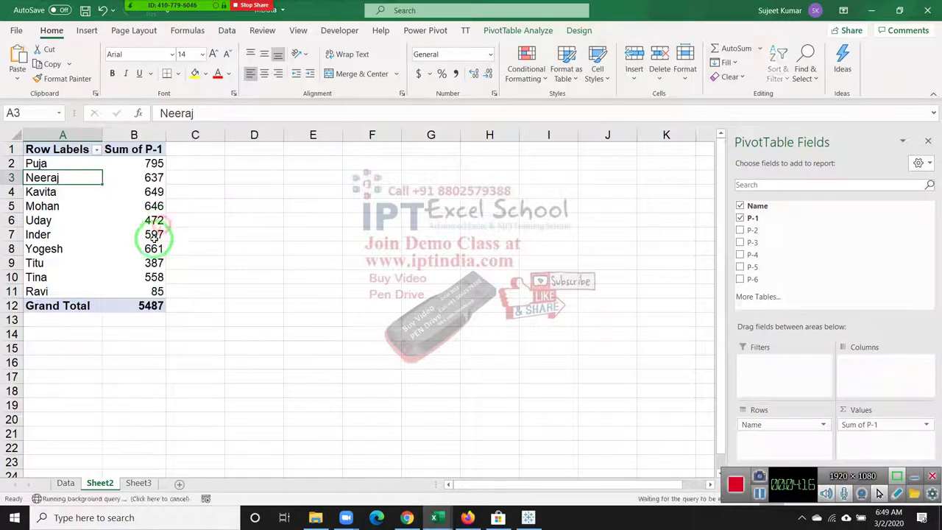
pyautogui.moveTo(66, 305); pyautogui.dragTo(150, 308)
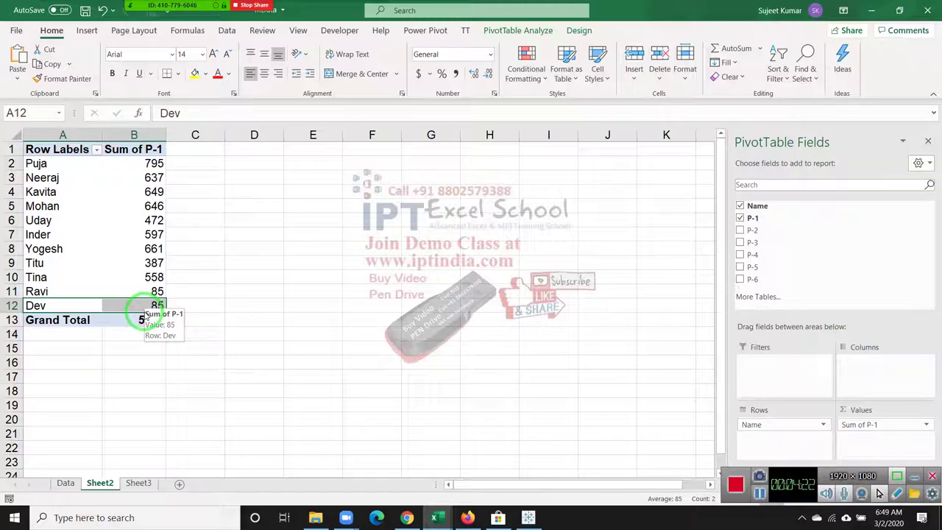
pyautogui.click(66, 482)
# Extend the header row to create a P-7 header in H1
pyautogui.click(373, 277)
pyautogui.hotkey('ctrl', 'Up')
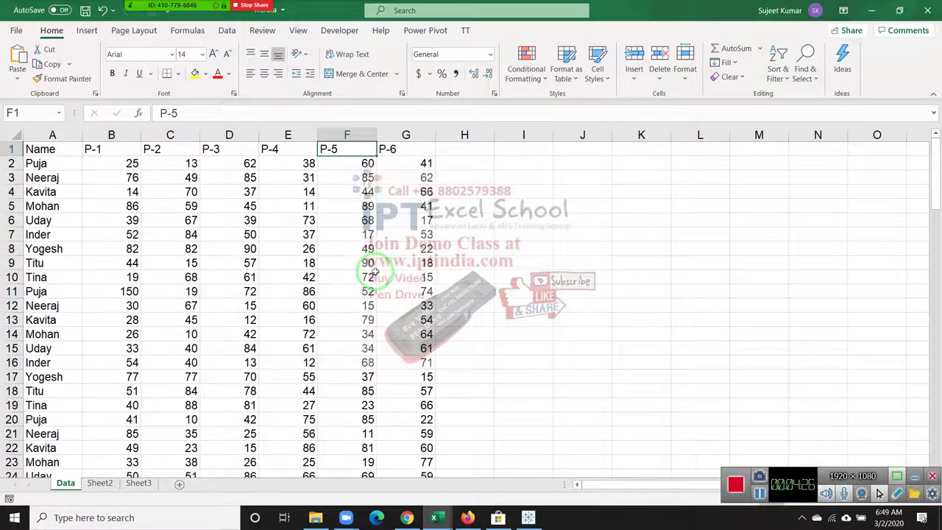
pyautogui.press('Right')
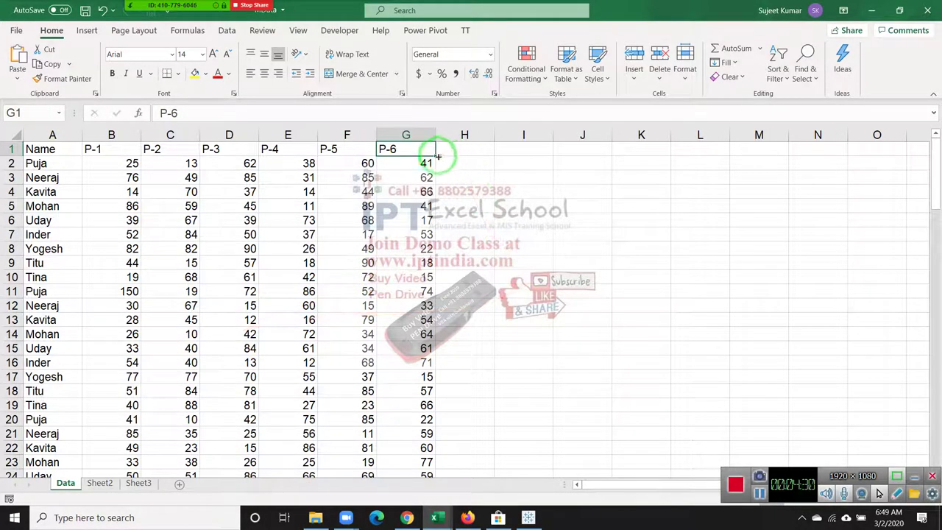
pyautogui.moveTo(437, 156); pyautogui.dragTo(469, 153)
# Enter =RANDBETWEEN(10,90) in H2 and fill it down the whole P-7 column
pyautogui.click(467, 164)
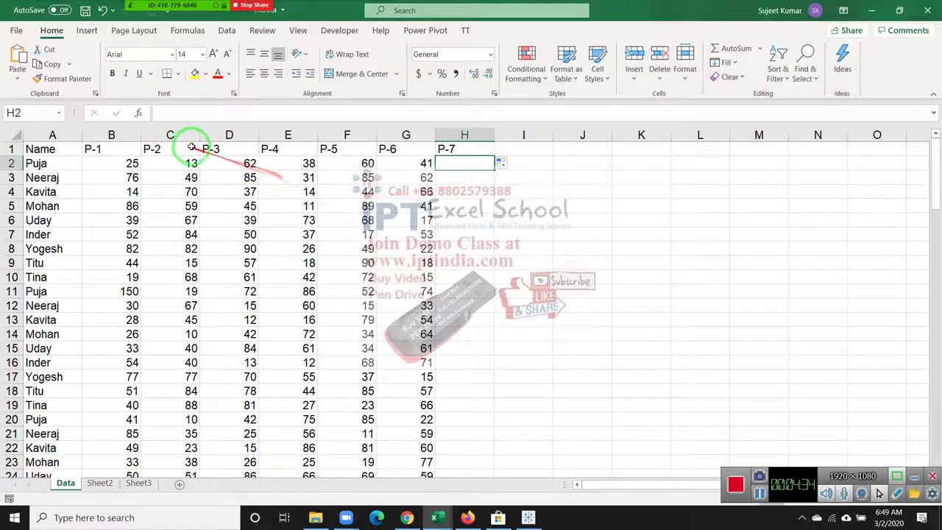
pyautogui.write('=')
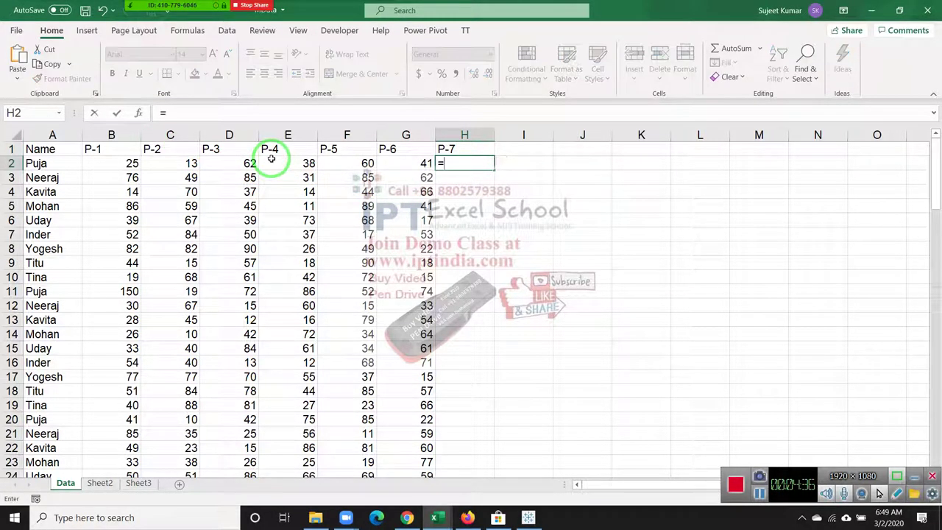
pyautogui.write('ra')
pyautogui.press('Down')
pyautogui.press('Down')
pyautogui.press('Down')
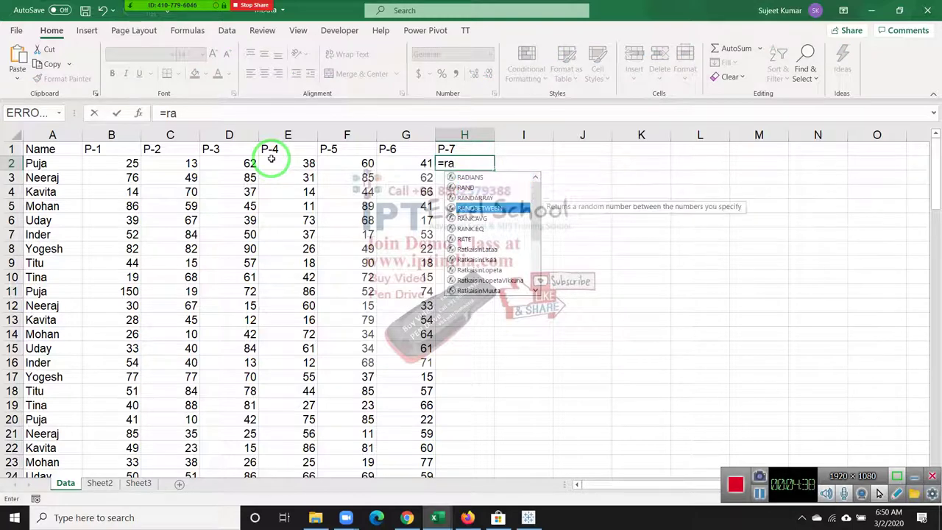
pyautogui.press('Tab')
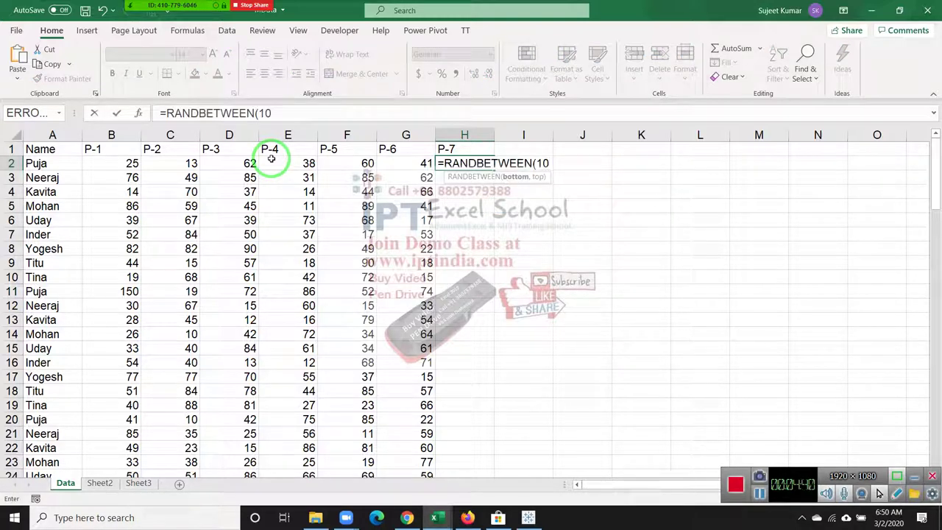
pyautogui.write('.90')
pyautogui.press('Return')
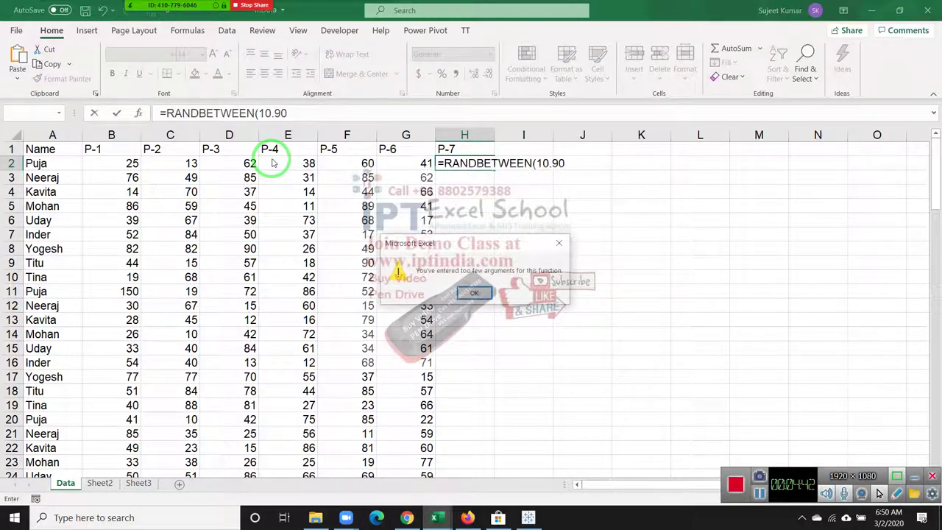
pyautogui.press('Return')
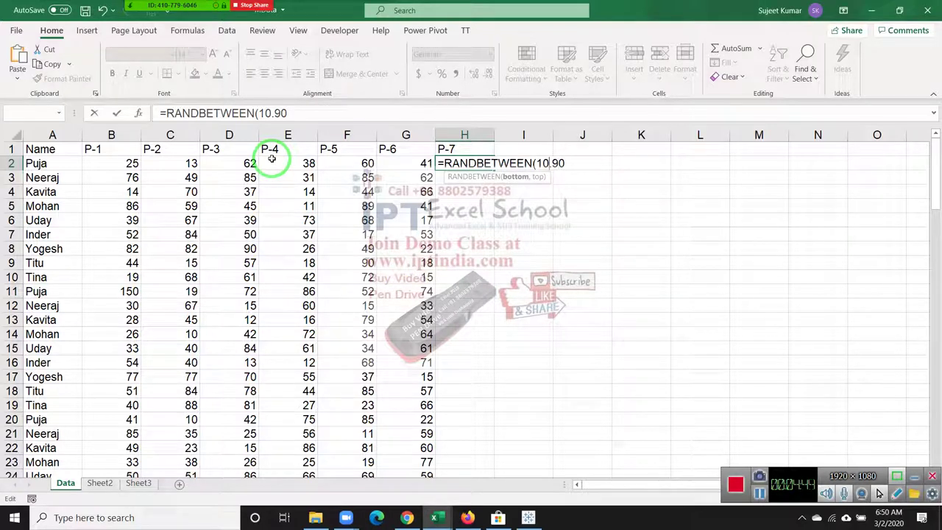
pyautogui.write(',')
pyautogui.press('Return')
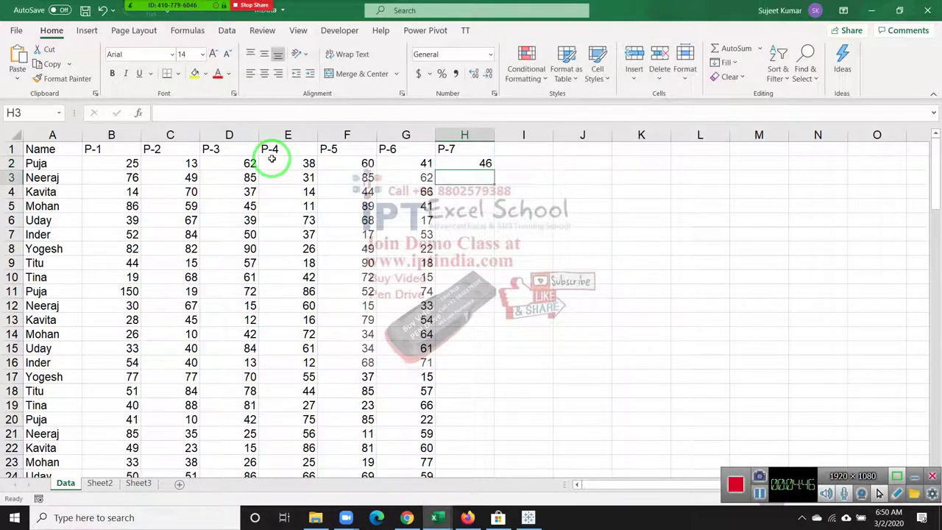
pyautogui.press('Up')
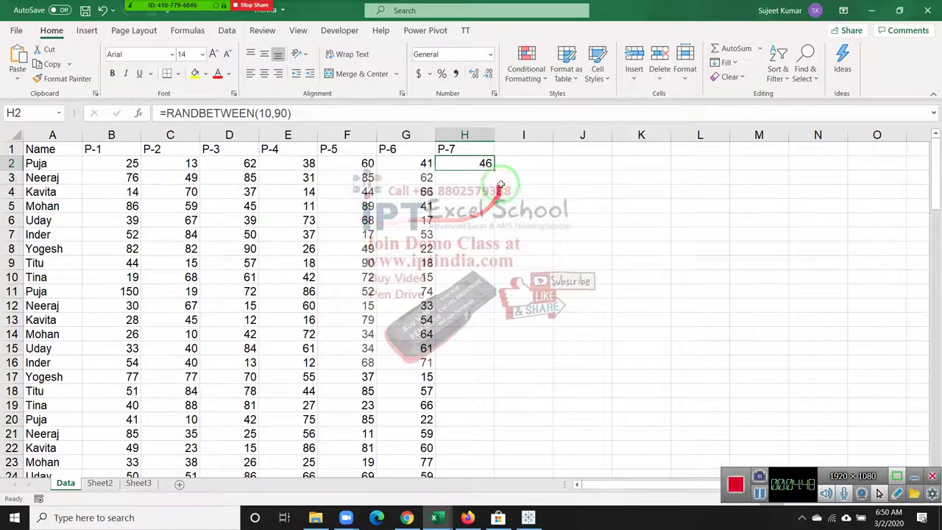
pyautogui.doubleClick(494, 169)
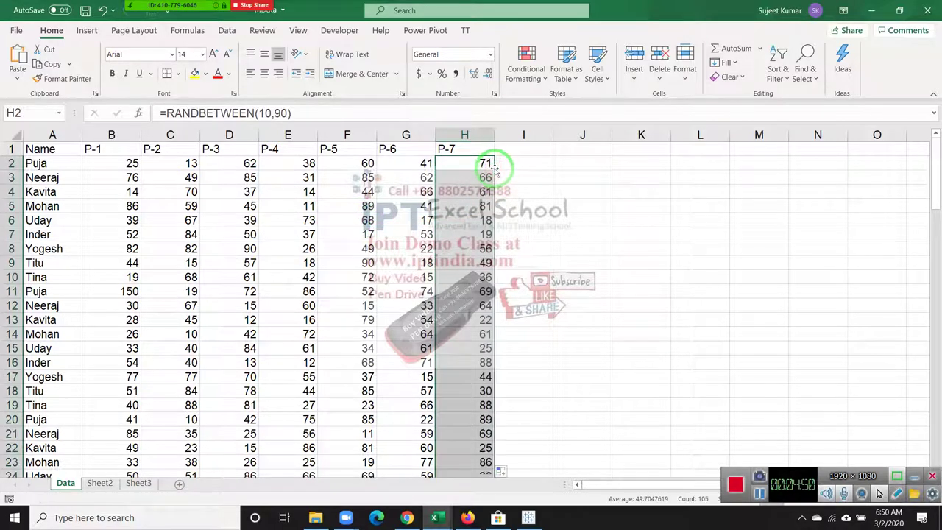
# Copy the P-7 column and paste it back over itself
pyautogui.hotkey('ctrl', 'c')
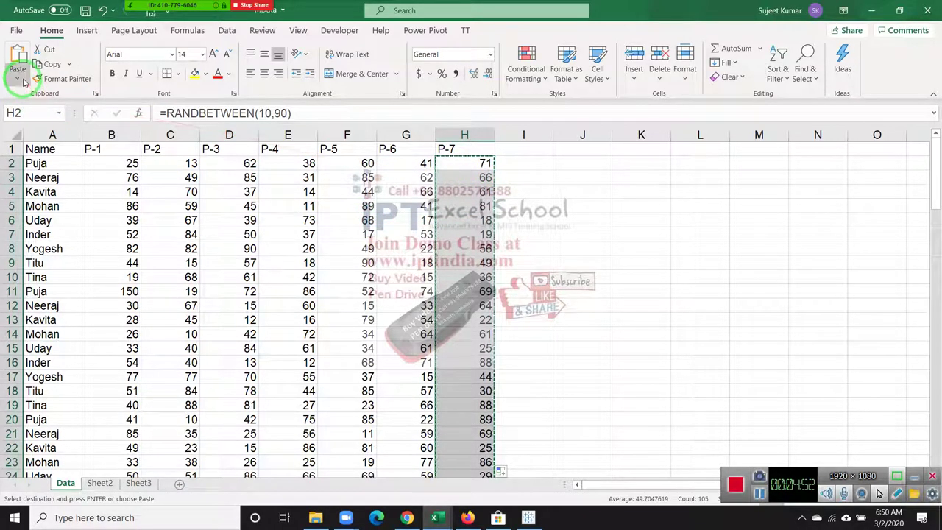
pyautogui.click(17, 74)
pyautogui.click(15, 133)
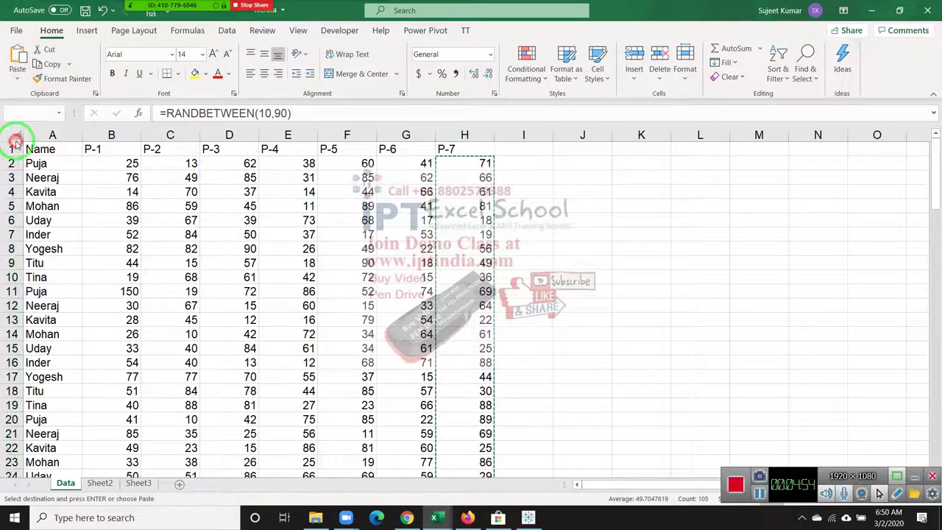
pyautogui.click(475, 220)
pyautogui.press('Escape')
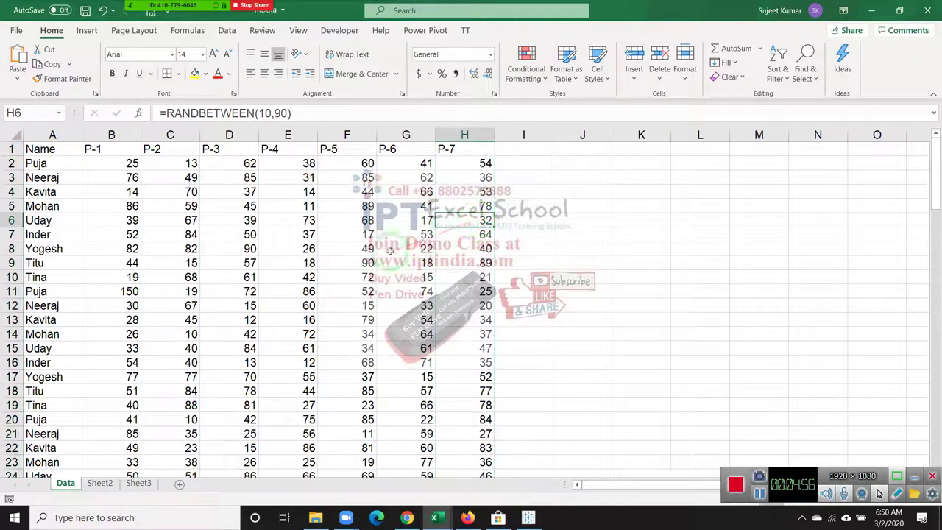
# Refresh the Sheet2 pivot table twice, keeping the Grand Total at 5572
pyautogui.click(102, 483)
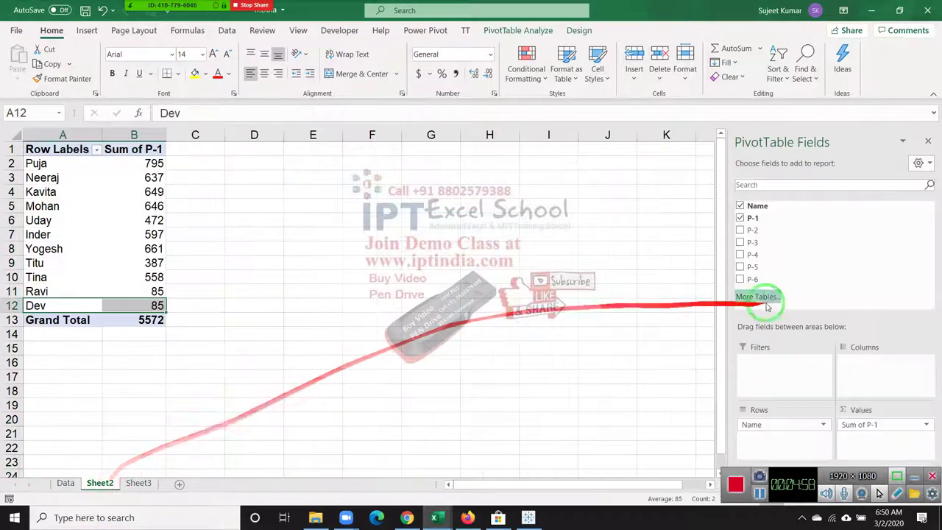
pyautogui.rightClick(117, 234)
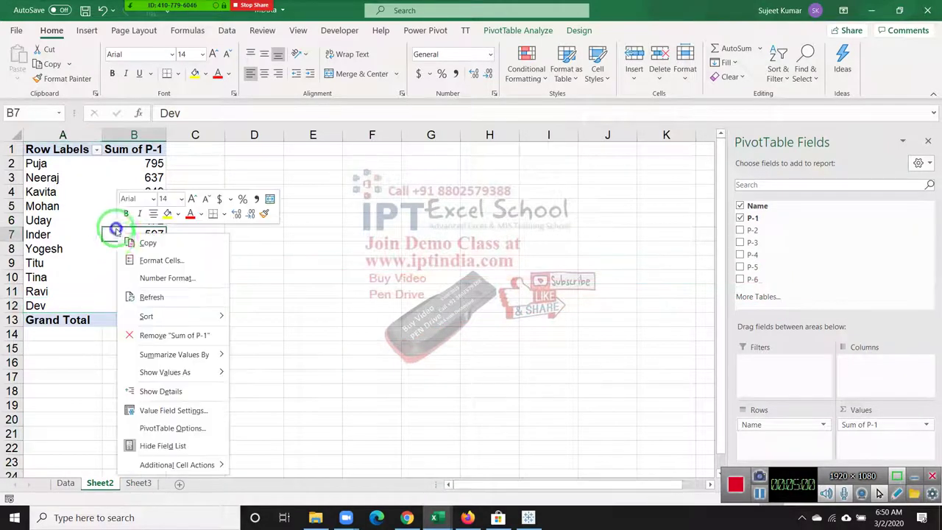
pyautogui.click(153, 298)
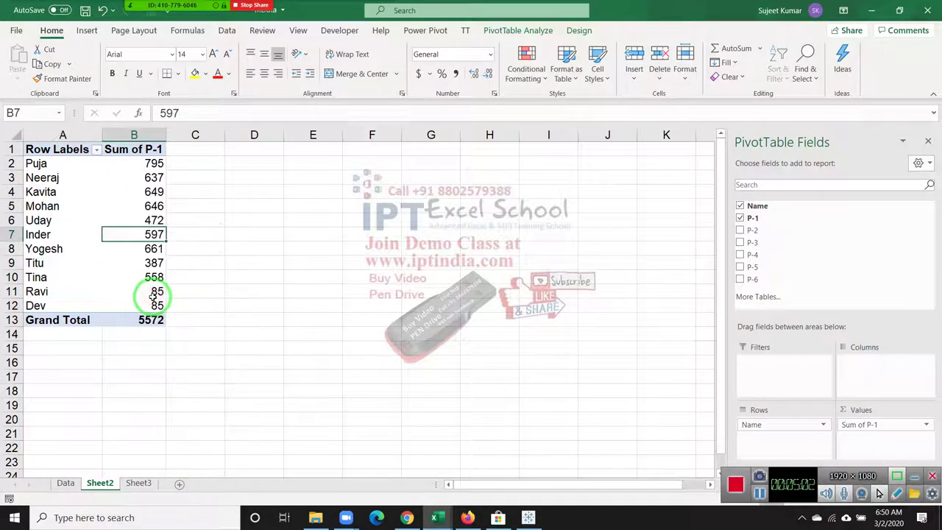
pyautogui.rightClick(131, 236)
pyautogui.click(180, 299)
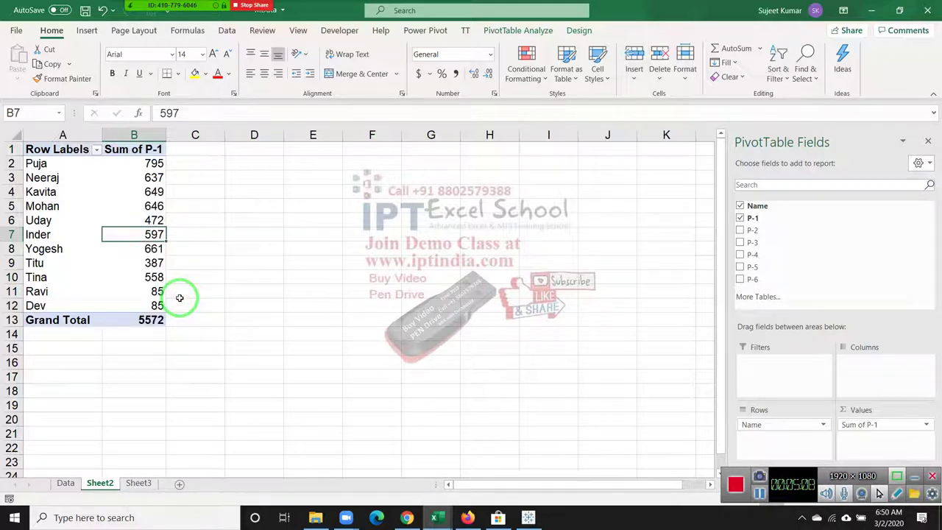
# Add more tables, creating a Data Model pivot on Sheet4, and expand its Data fields
pyautogui.click(751, 306)
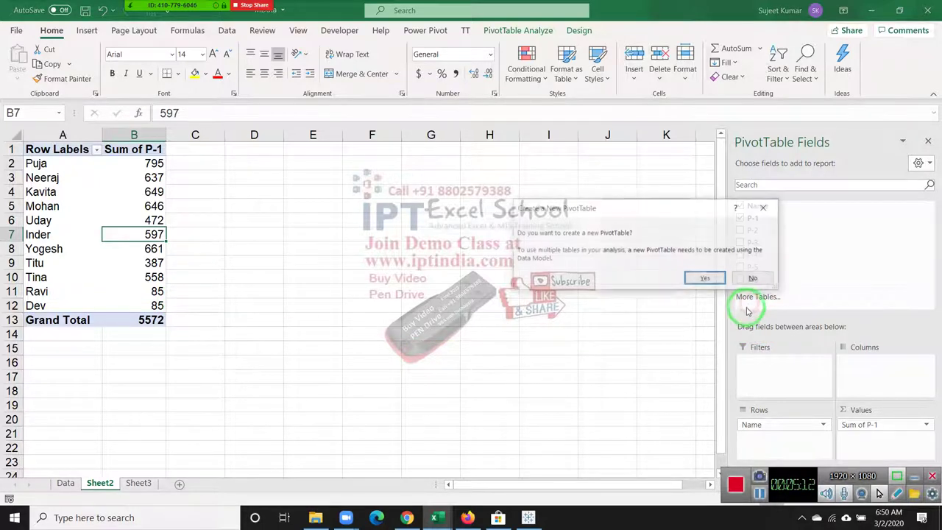
pyautogui.click(715, 278)
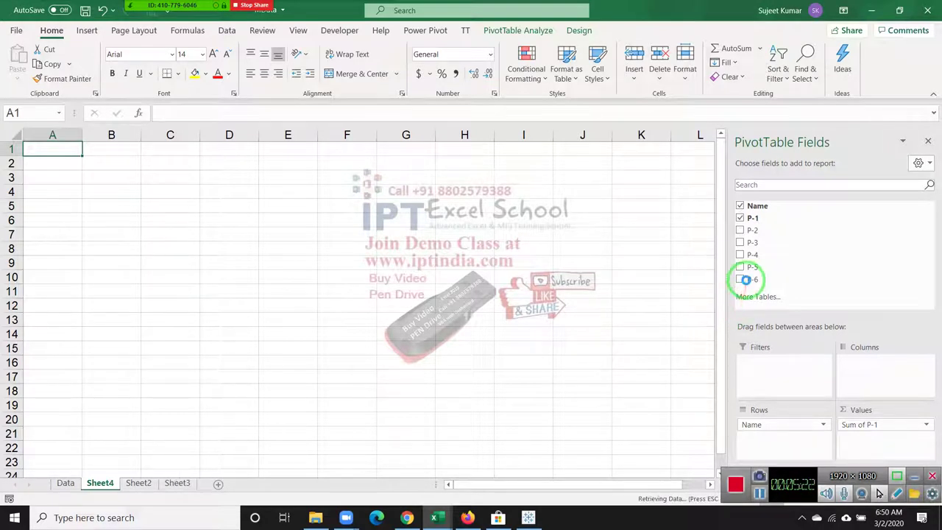
pyautogui.click(748, 284)
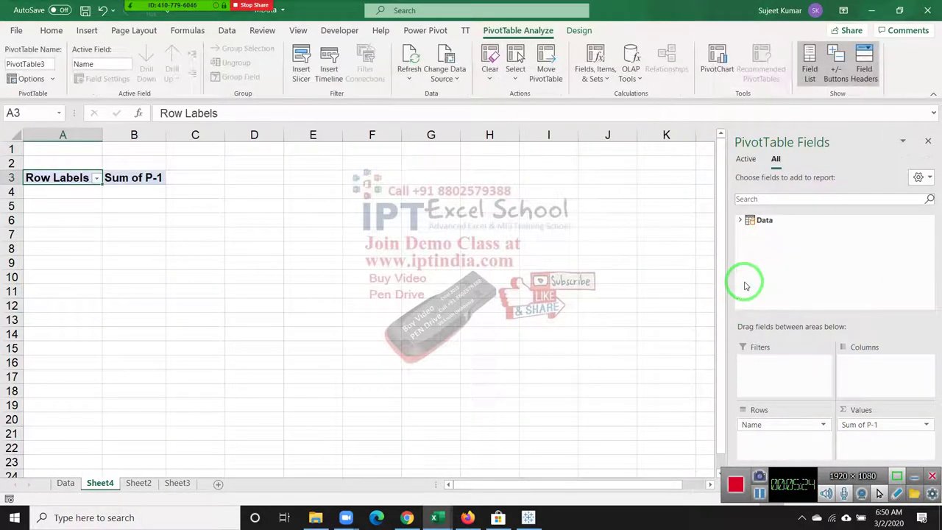
pyautogui.click(740, 220)
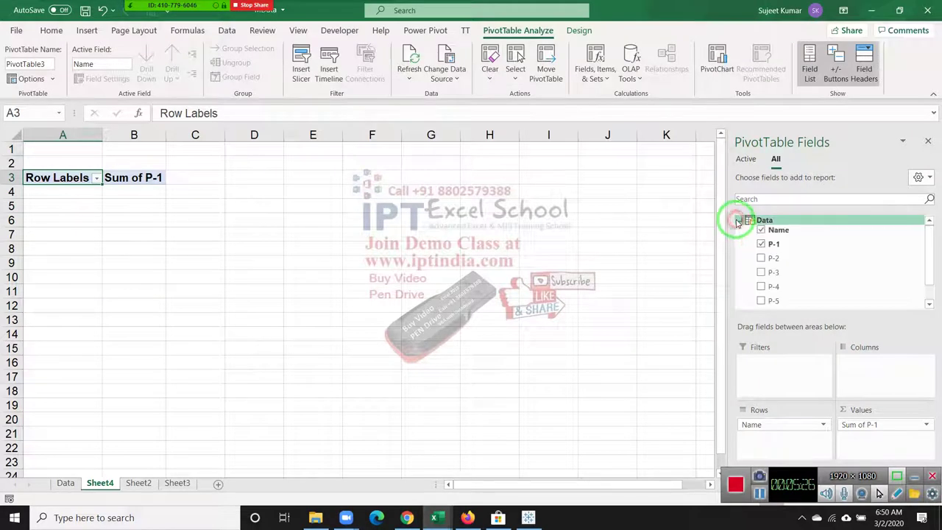
pyautogui.scroll(-1, 789, 243)
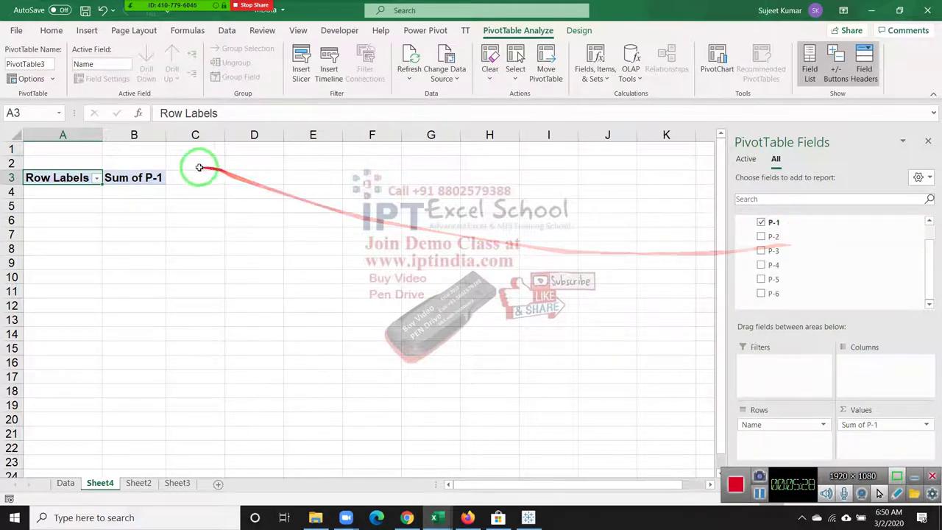
pyautogui.scroll(1, 768, 221)
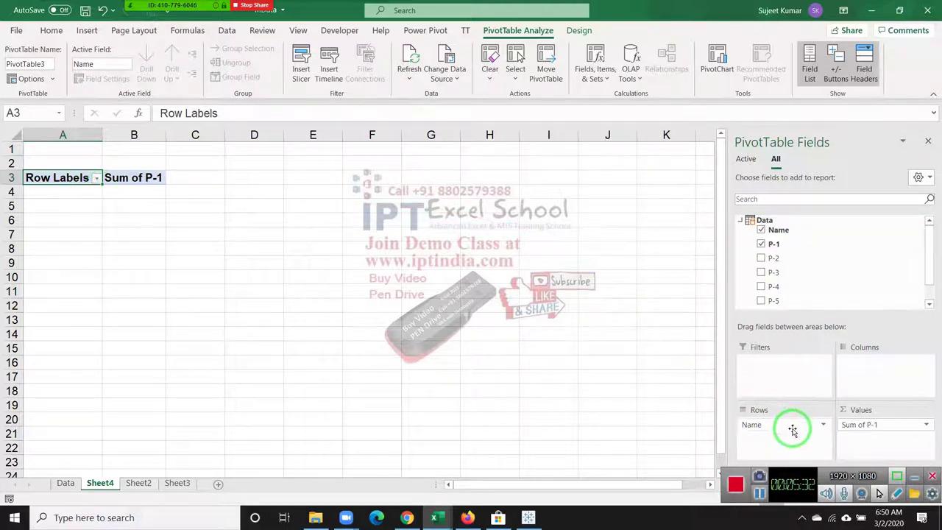
# Delete the Sheet4 sheet and confirm the deletion
pyautogui.rightClick(95, 495)
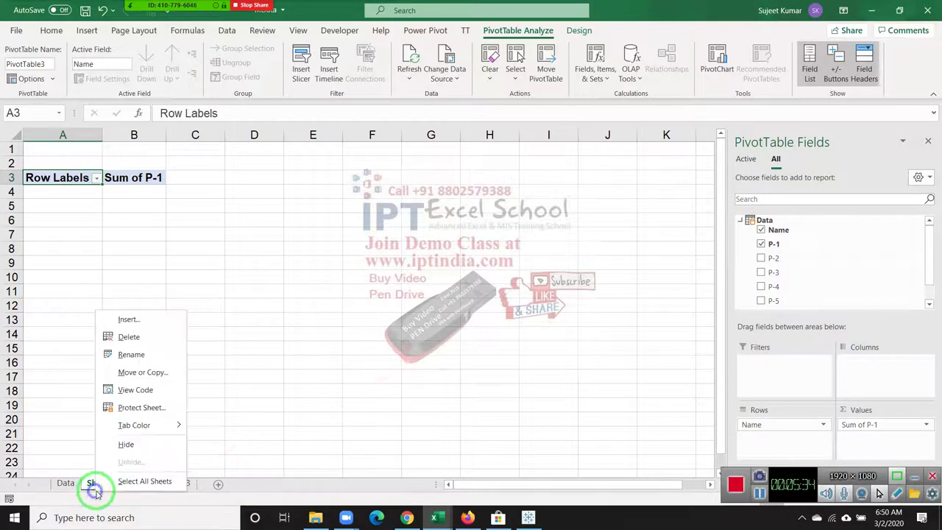
pyautogui.click(126, 337)
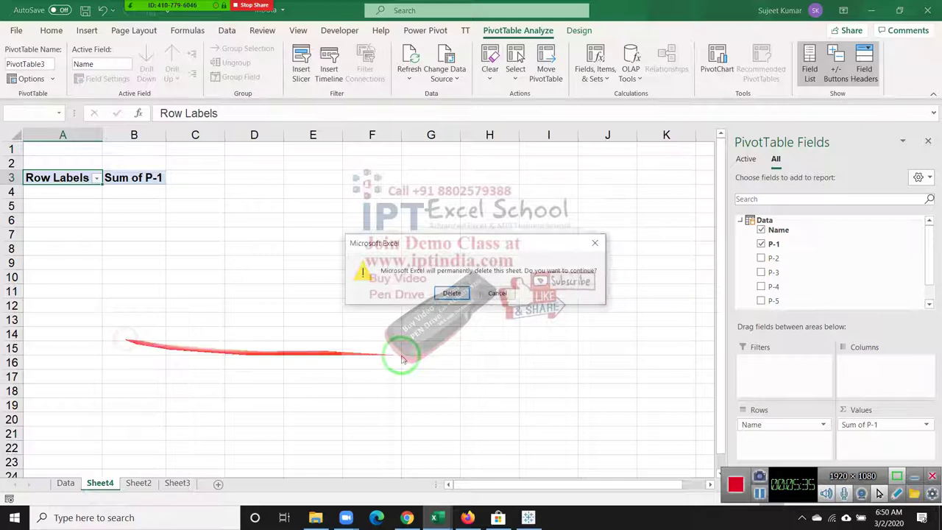
pyautogui.click(456, 293)
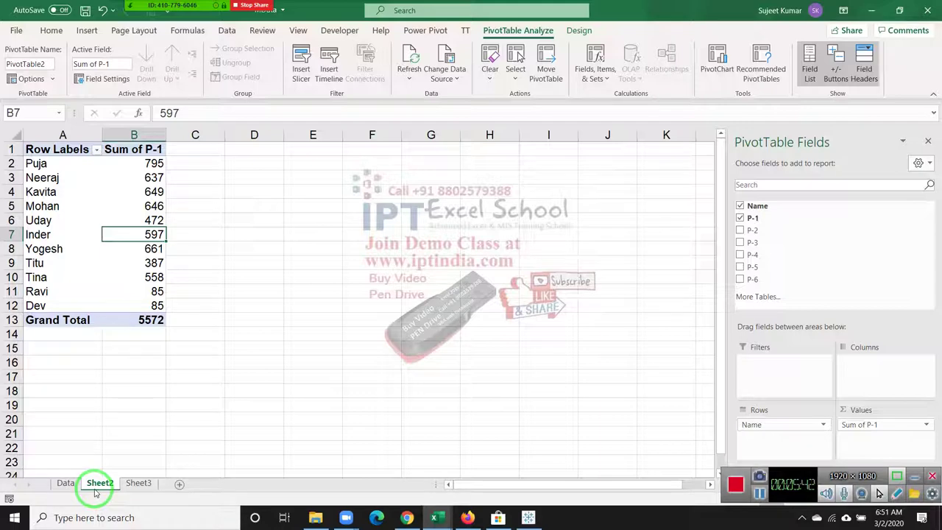
# Delete Sheet2, confirm, and go back to the Data sheet's table
pyautogui.rightClick(95, 494)
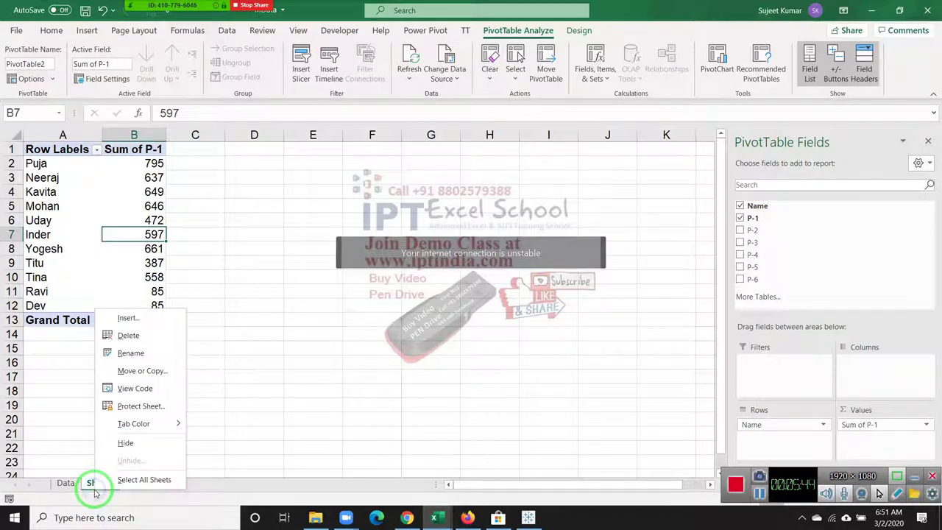
pyautogui.click(129, 337)
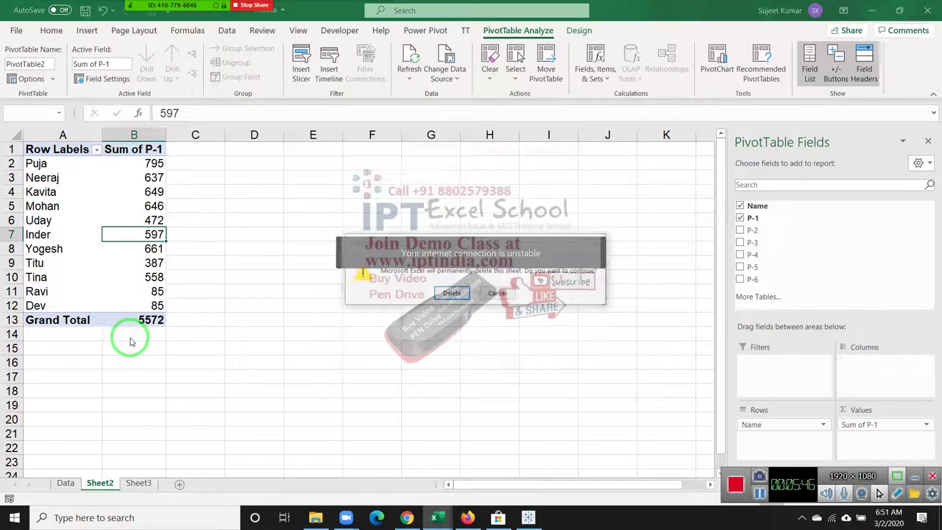
pyautogui.click(457, 293)
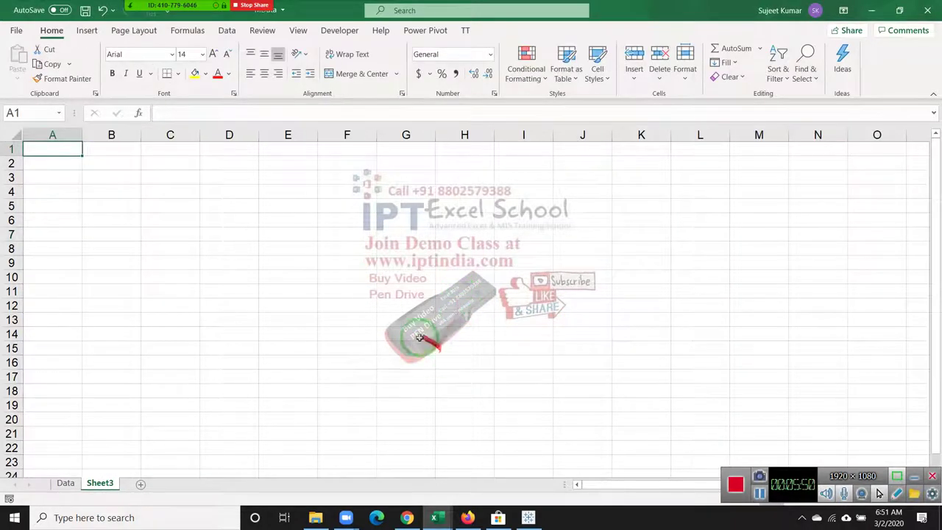
pyautogui.click(404, 319)
pyautogui.click(58, 488)
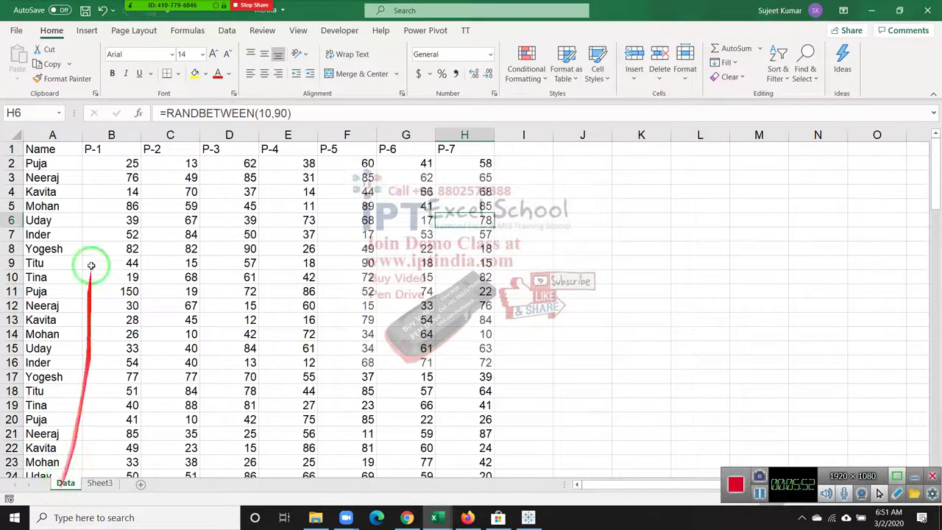
pyautogui.click(67, 177)
pyautogui.moveTo(27, 148); pyautogui.dragTo(144, 196)
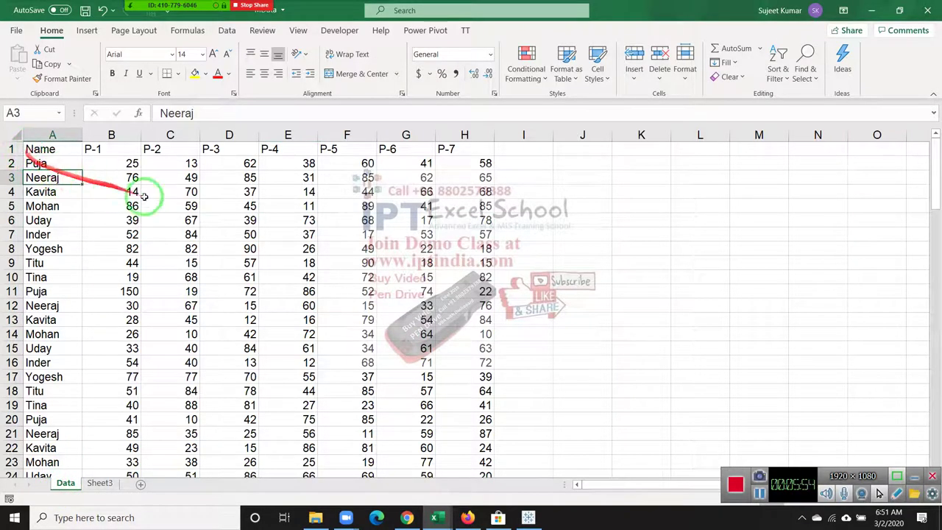
pyautogui.click(6, 144)
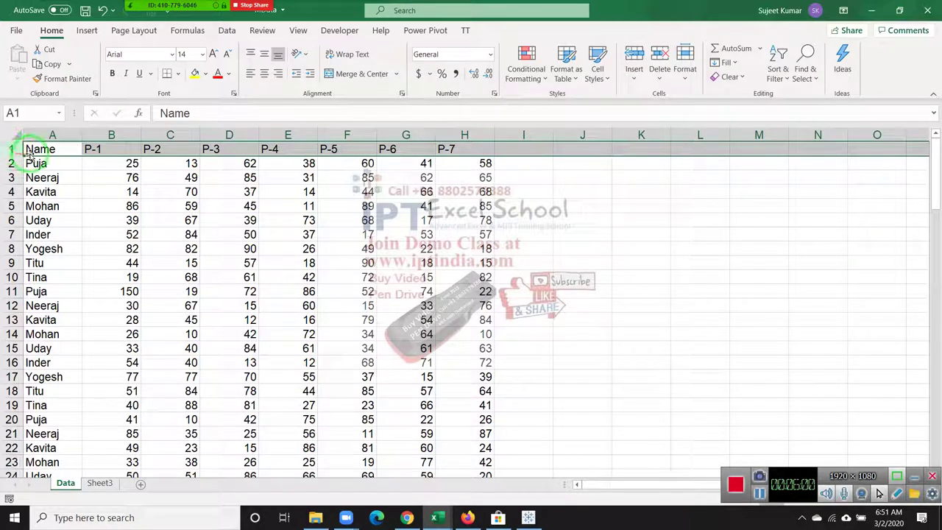
pyautogui.moveTo(143, 150); pyautogui.dragTo(464, 114)
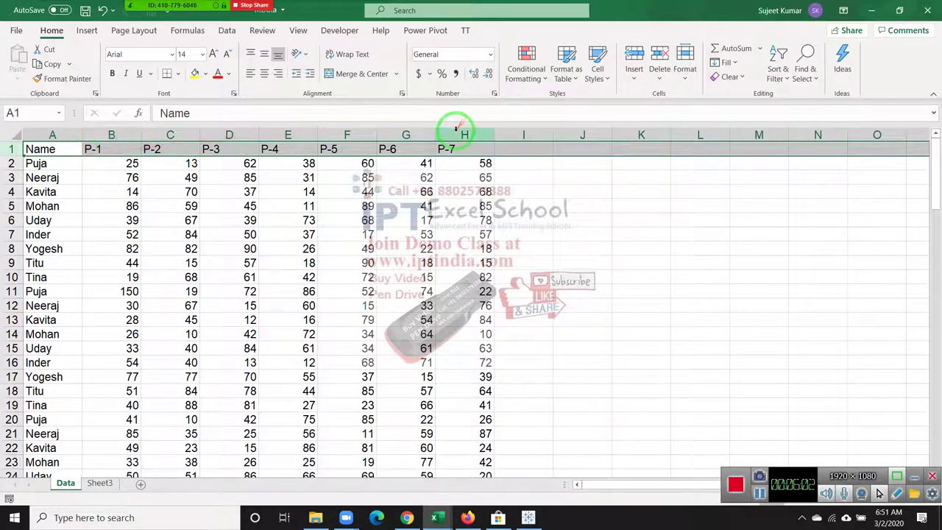
pyautogui.moveTo(445, 148); pyautogui.dragTo(39, 144)
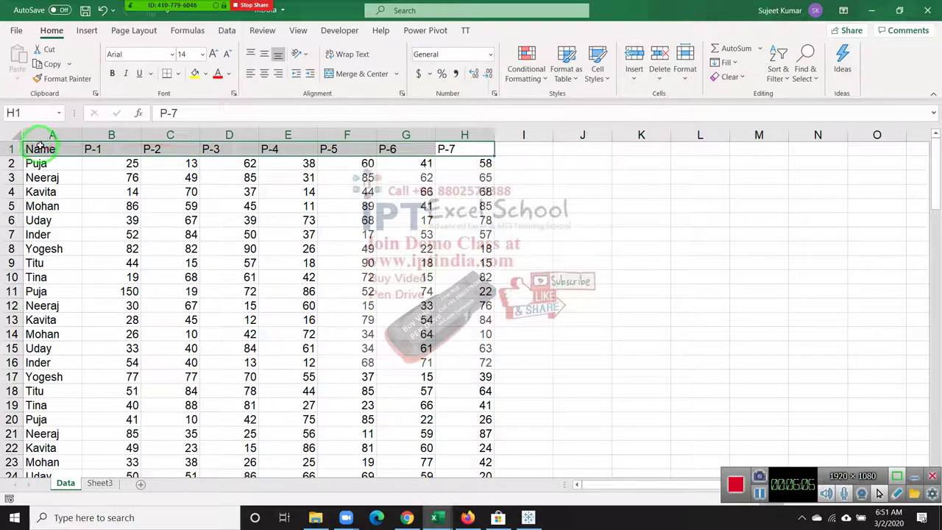
pyautogui.click(16, 291)
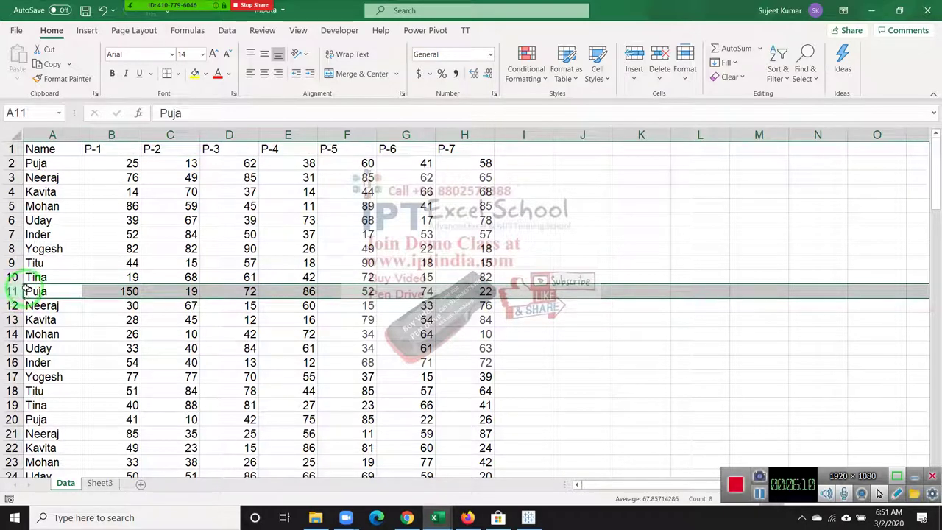
pyautogui.click(149, 234)
pyautogui.click(219, 150)
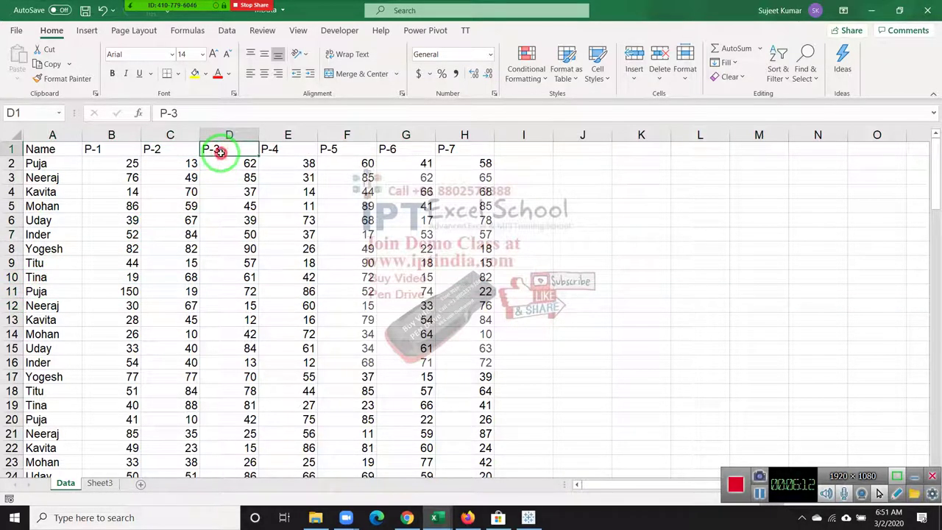
pyautogui.press('Delete')
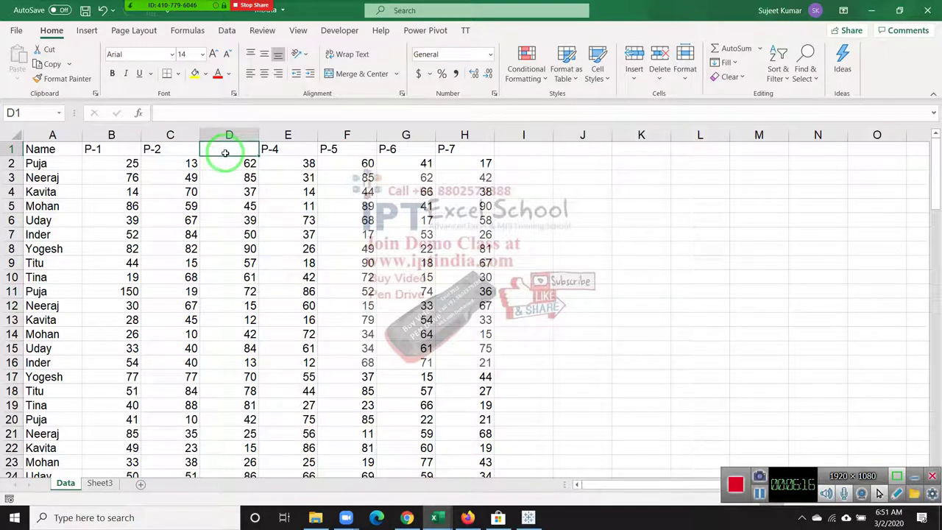
pyautogui.hotkey('ctrl', 'z')
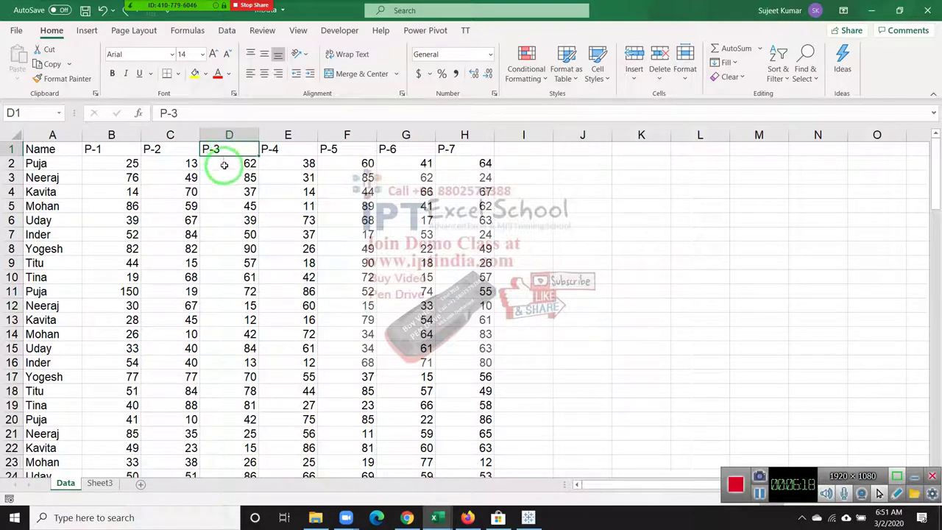
pyautogui.moveTo(222, 174); pyautogui.dragTo(230, 241)
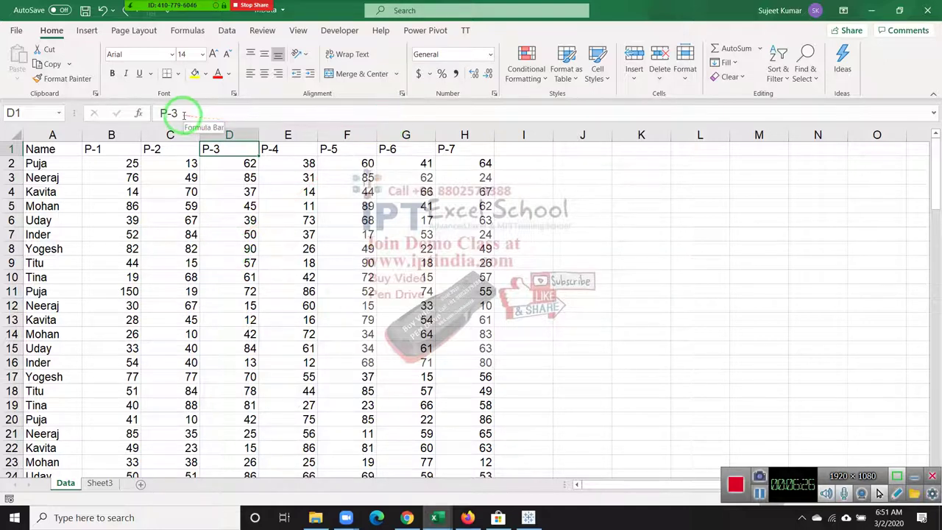
pyautogui.click(294, 146)
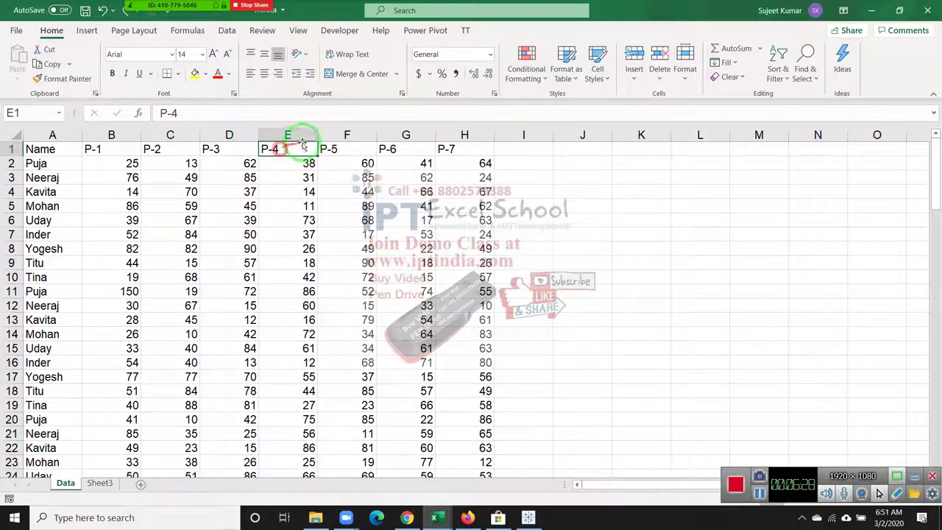
pyautogui.click(325, 146)
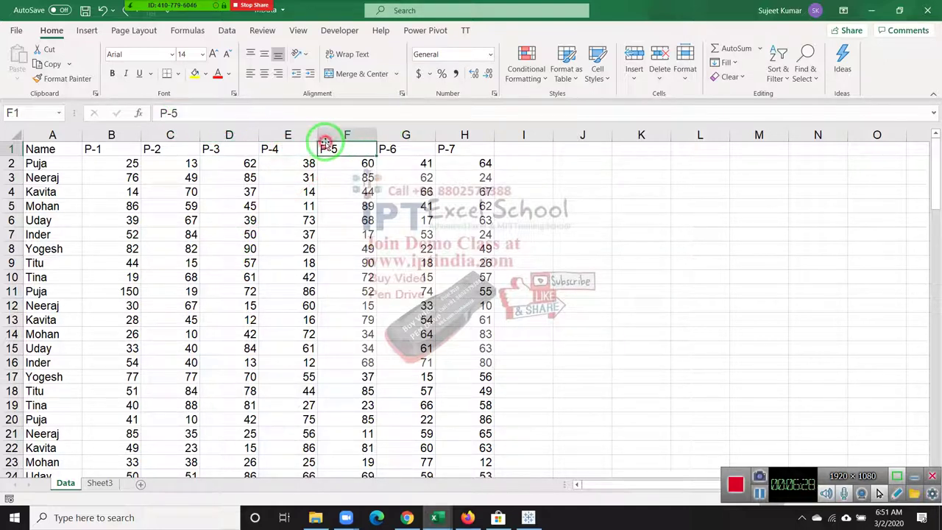
pyautogui.click(394, 149)
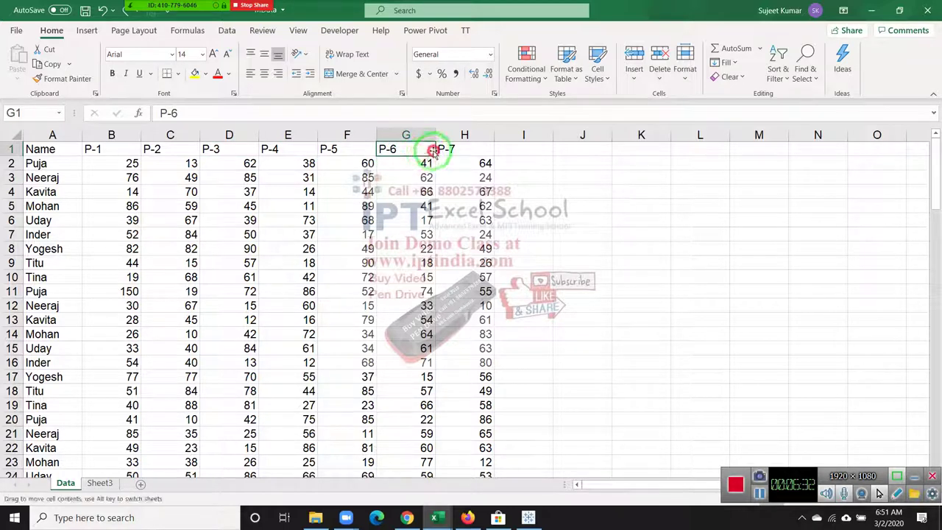
pyautogui.click(237, 178)
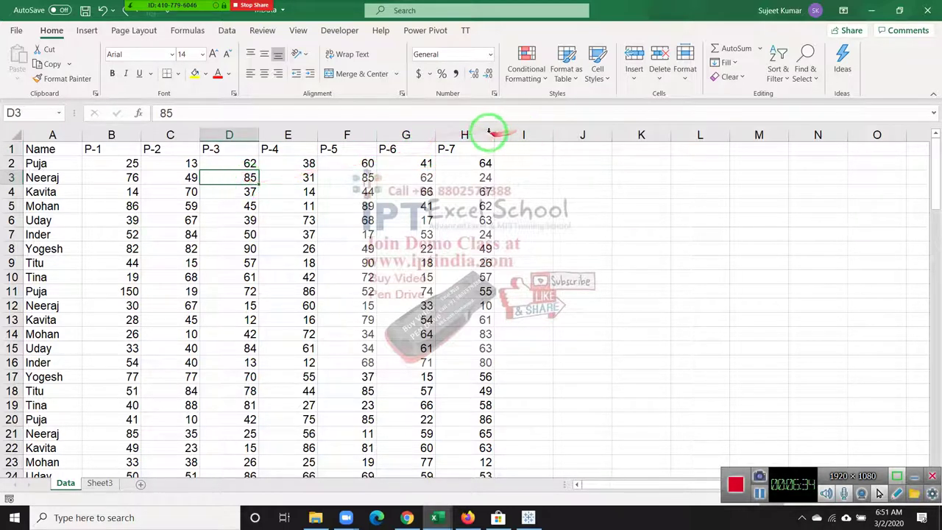
pyautogui.moveTo(490, 134); pyautogui.dragTo(524, 134)
pyautogui.moveTo(263, 149); pyautogui.dragTo(250, 187)
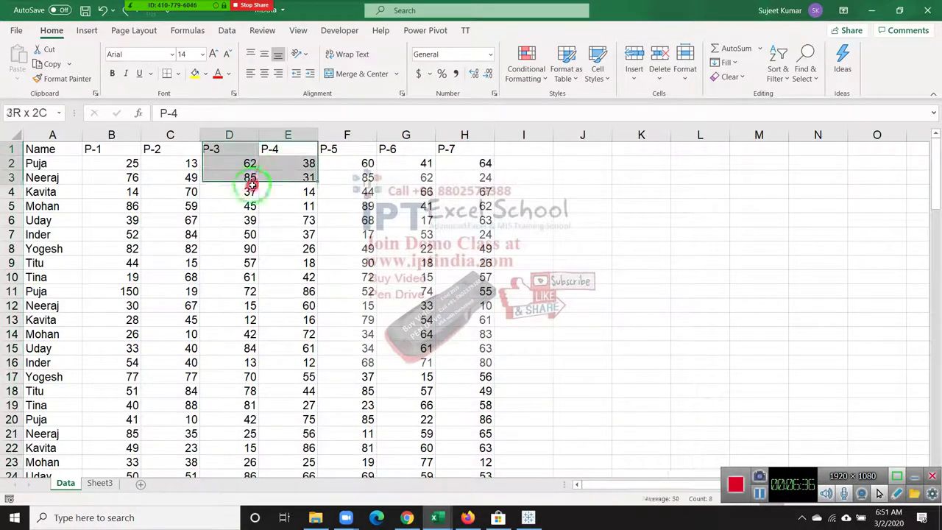
pyautogui.scroll(-4, 245, 206)
pyautogui.scroll(4, 212, 248)
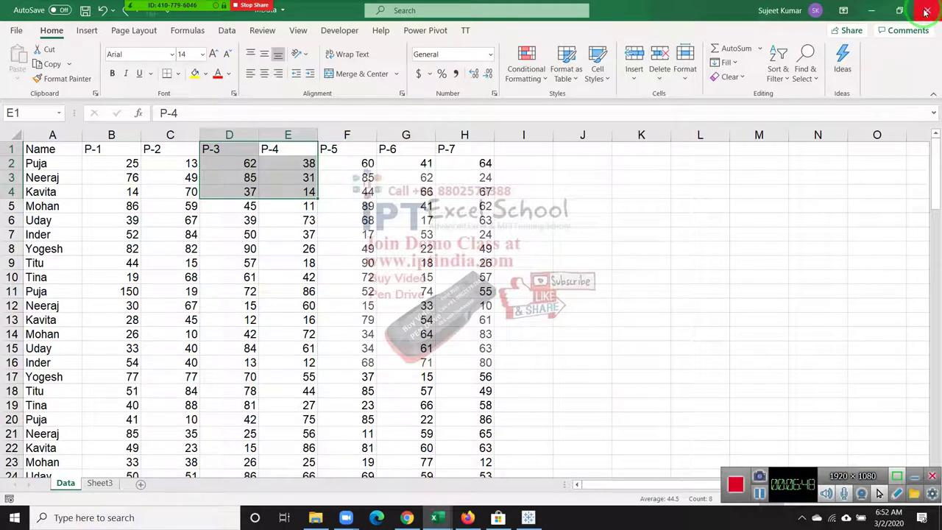
# Close MData with its changes saved, then select A1 in the blank workbook
pyautogui.click(925, 12)
pyautogui.click(416, 274)
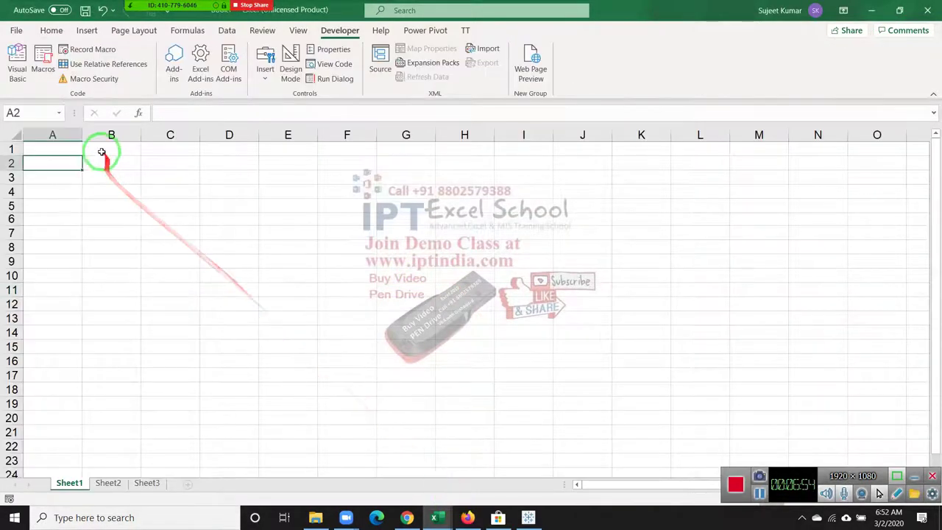
pyautogui.click(77, 149)
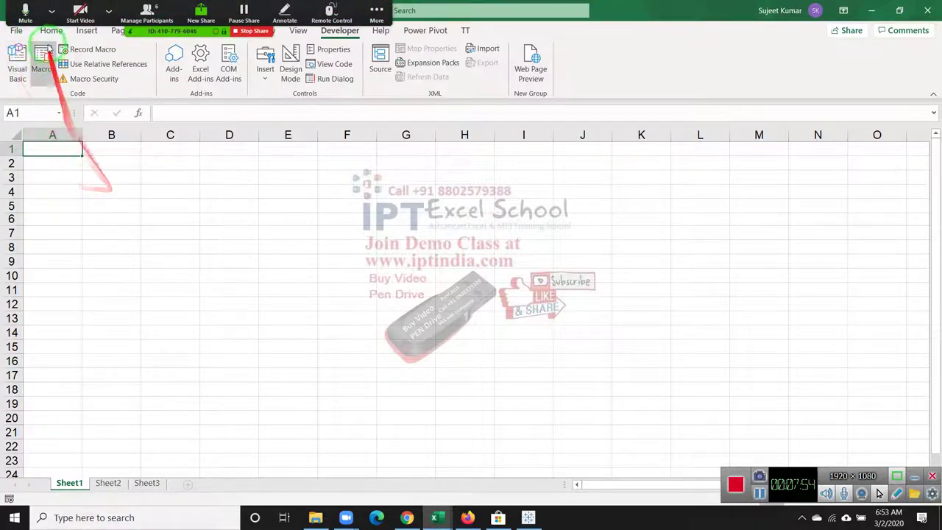
# Start a new PivotTable that uses an external data source
pyautogui.click(86, 30)
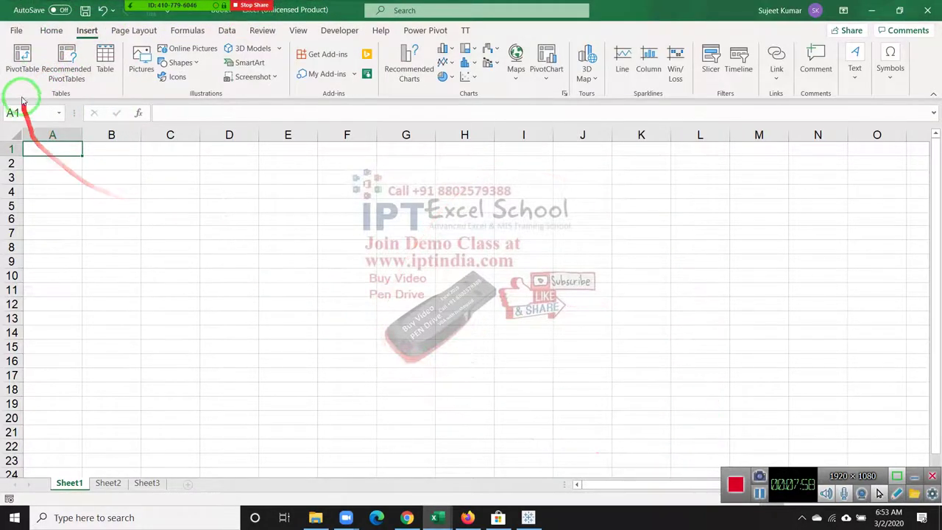
pyautogui.click(22, 59)
pyautogui.click(559, 196)
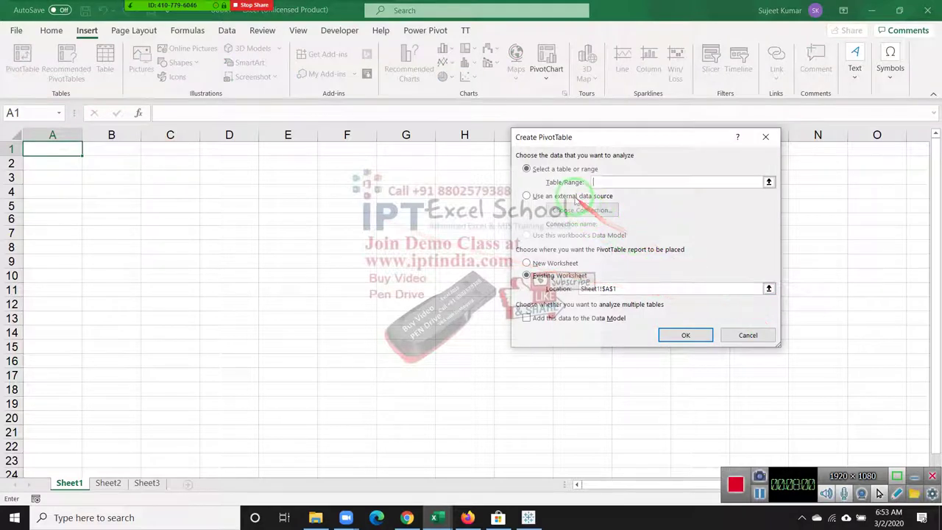
pyautogui.click(98, 4)
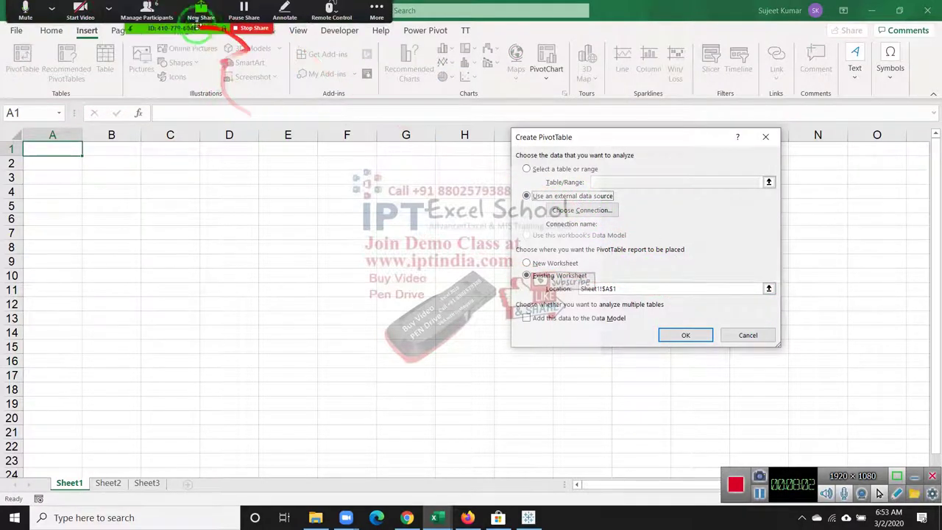
pyautogui.click(151, 18)
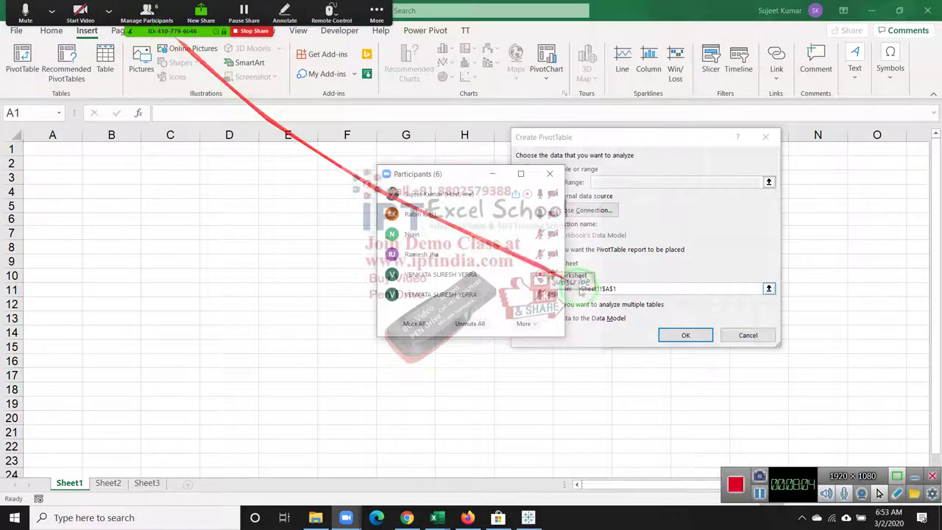
pyautogui.click(542, 213)
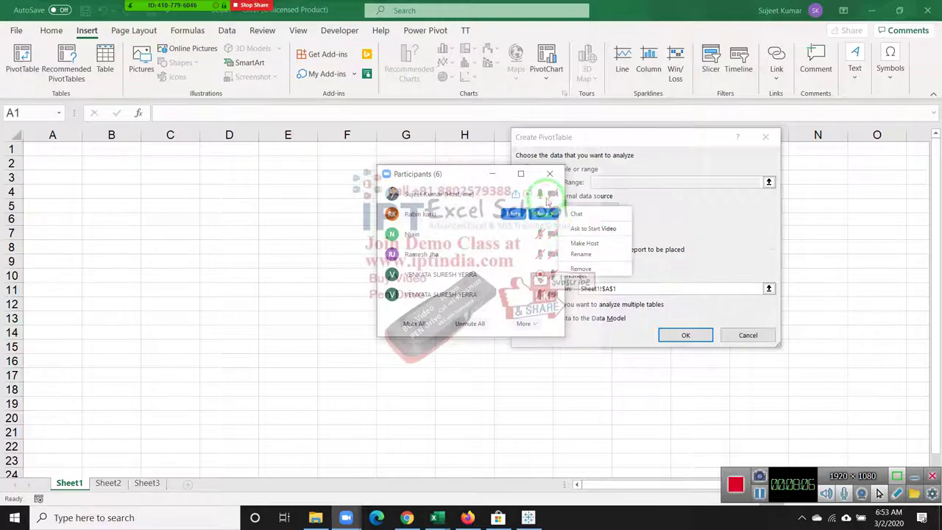
pyautogui.click(545, 180)
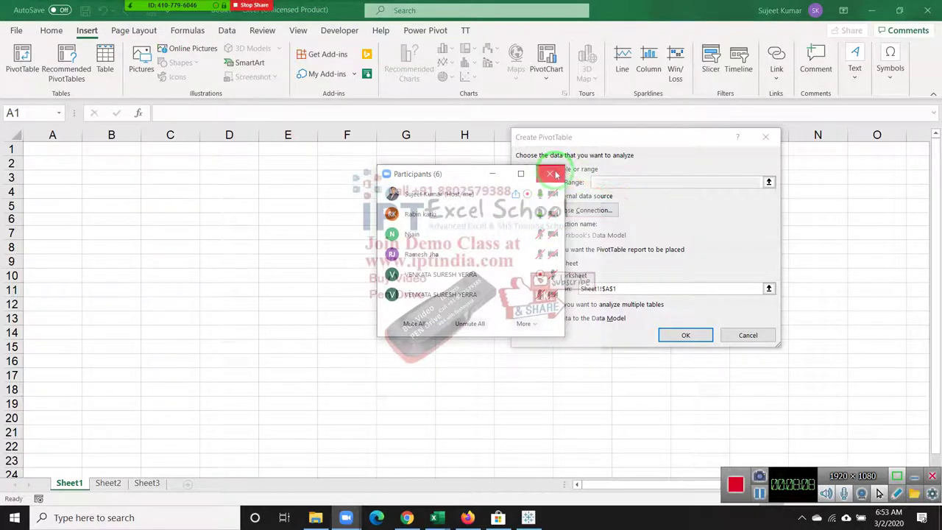
pyautogui.click(555, 175)
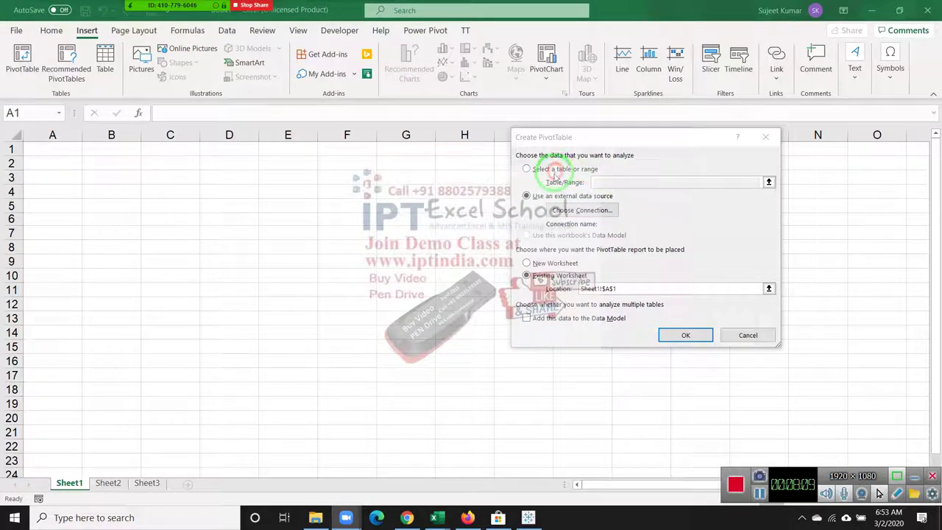
# Browse to Desktop\MF\New folder and open the MData workbook as the connection
pyautogui.click(567, 213)
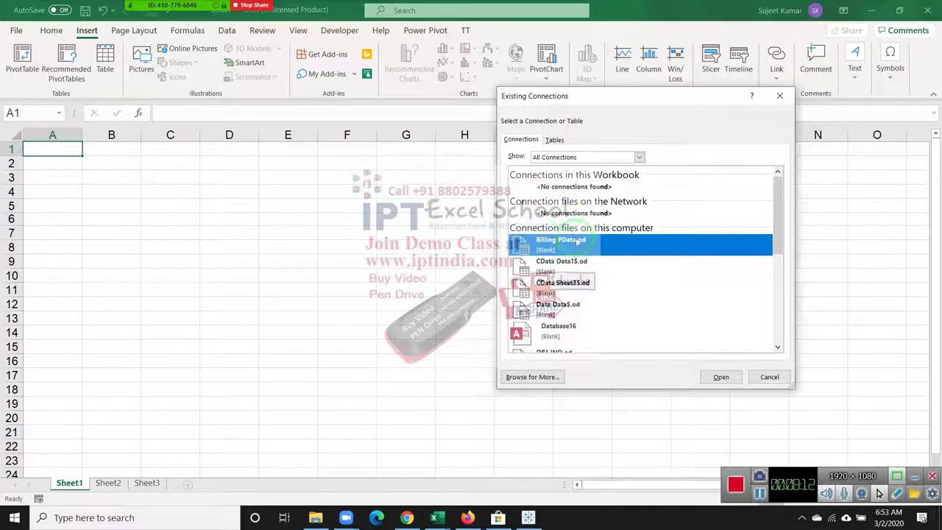
pyautogui.click(559, 379)
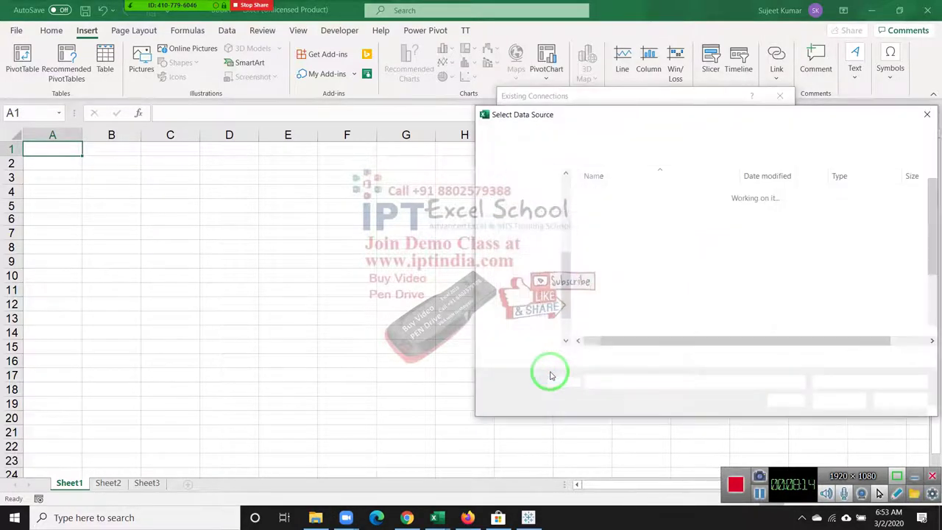
pyautogui.moveTo(657, 116); pyautogui.dragTo(301, 132)
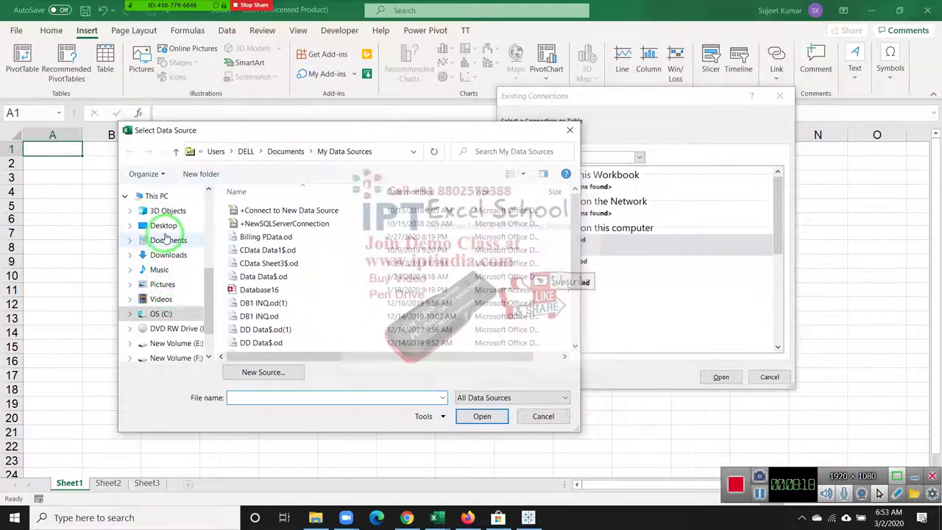
pyautogui.click(165, 229)
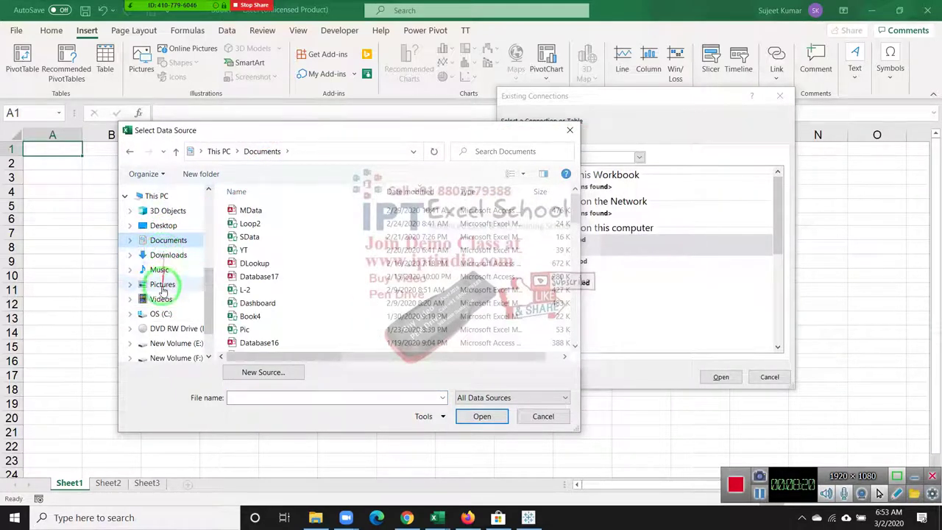
pyautogui.click(163, 225)
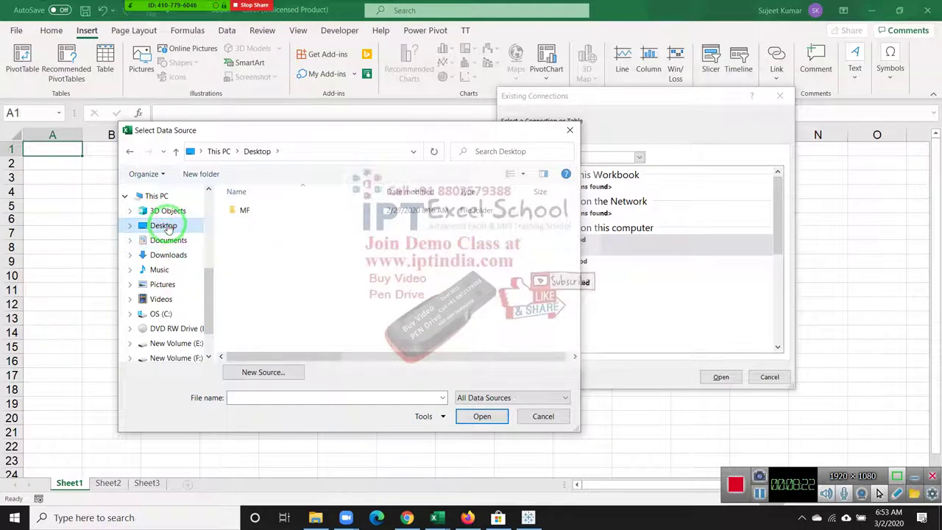
pyautogui.click(257, 211)
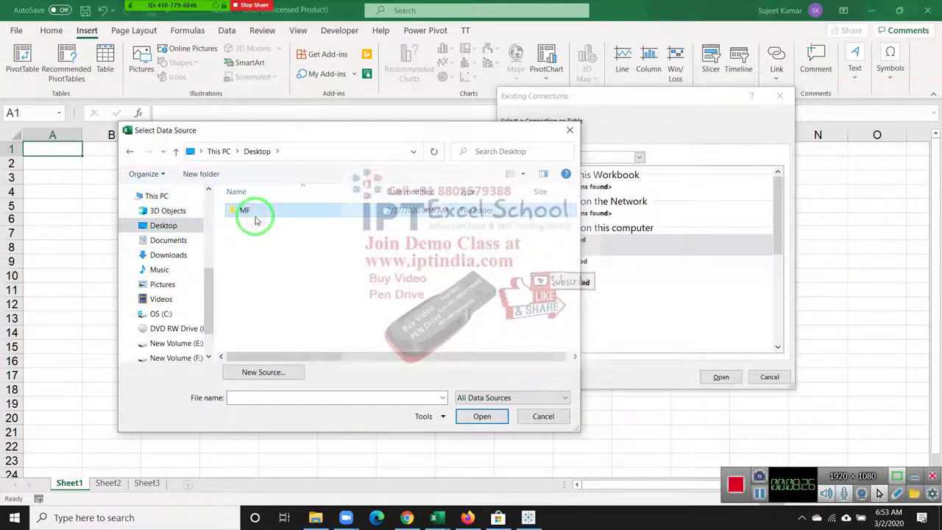
pyautogui.click(255, 216)
pyautogui.doubleClick(255, 217)
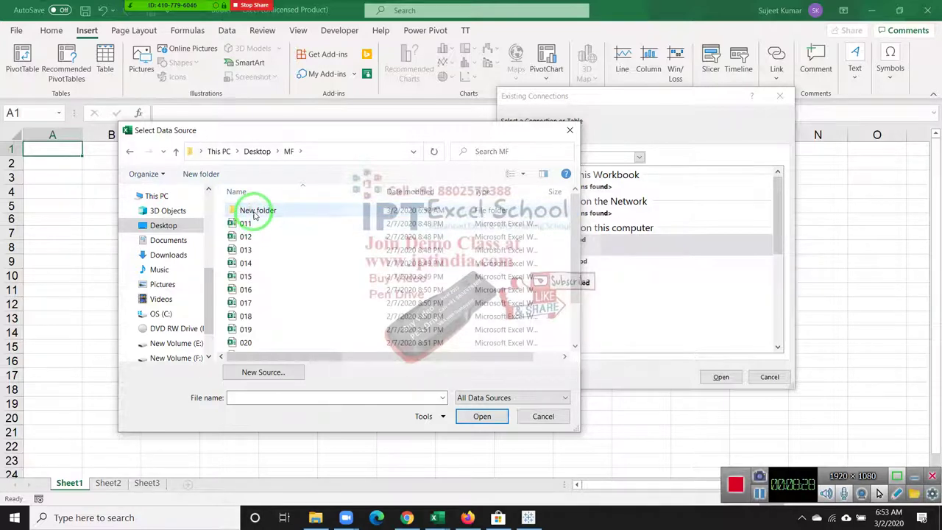
pyautogui.doubleClick(256, 212)
pyautogui.click(249, 211)
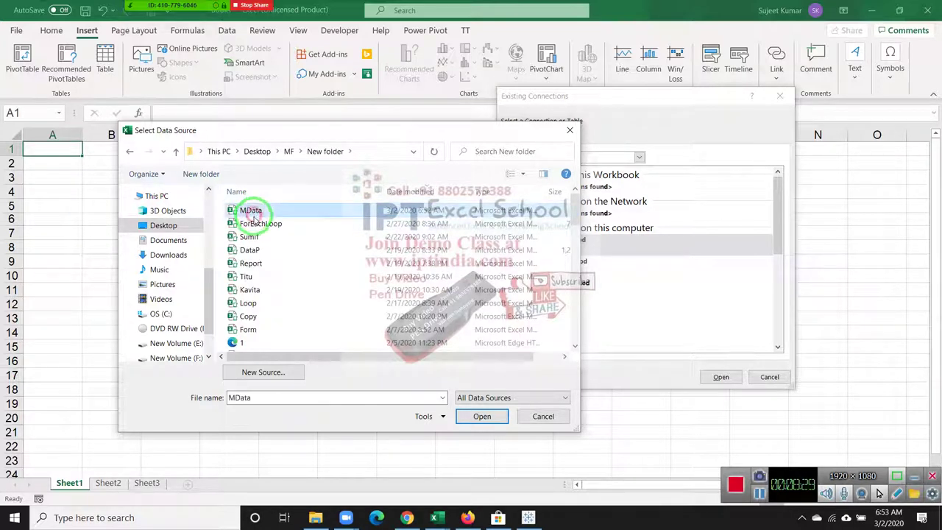
pyautogui.click(468, 417)
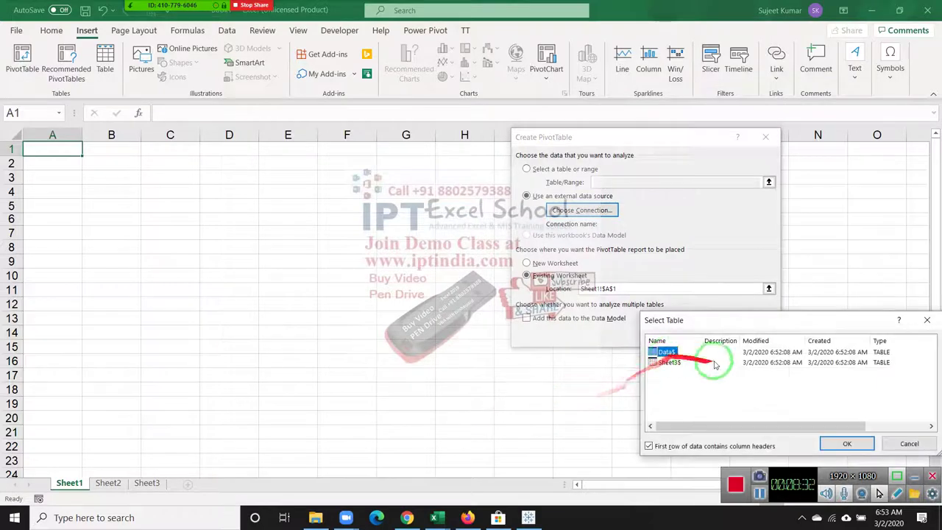
# Choose MData's Data$ table and place the empty pivot table at Sheet1!A1
pyautogui.moveTo(712, 313); pyautogui.dragTo(395, 273)
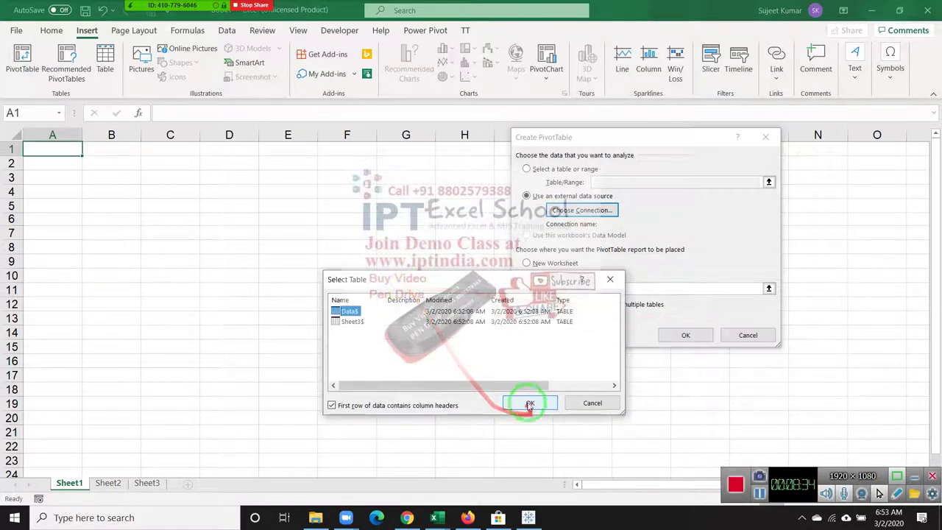
pyautogui.click(520, 401)
pyautogui.click(683, 335)
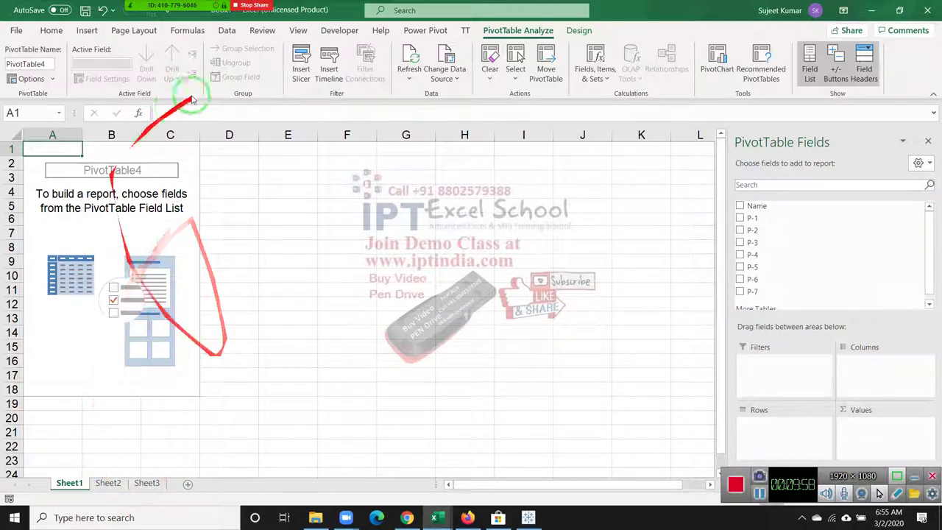
# On Sheet2, start a PivotTable from an external data source and browse for a connection file
pyautogui.click(110, 486)
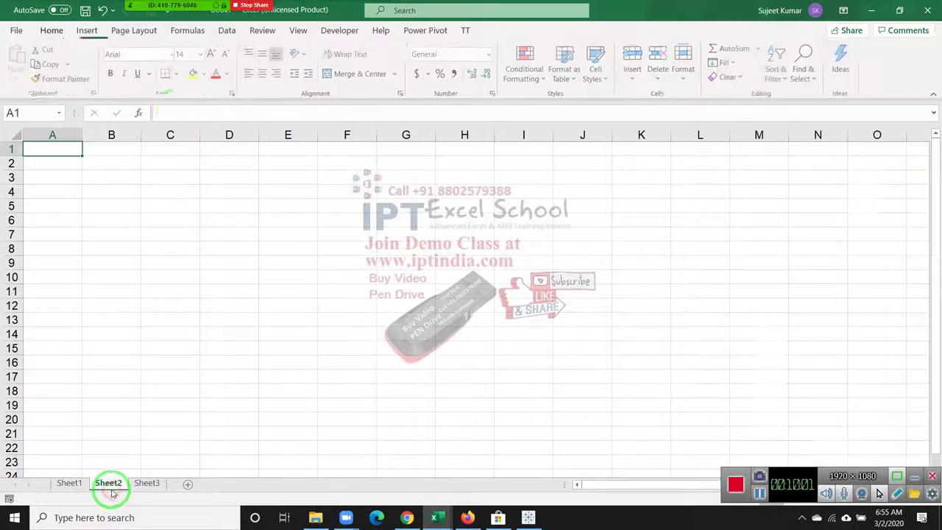
pyautogui.click(86, 33)
pyautogui.click(21, 60)
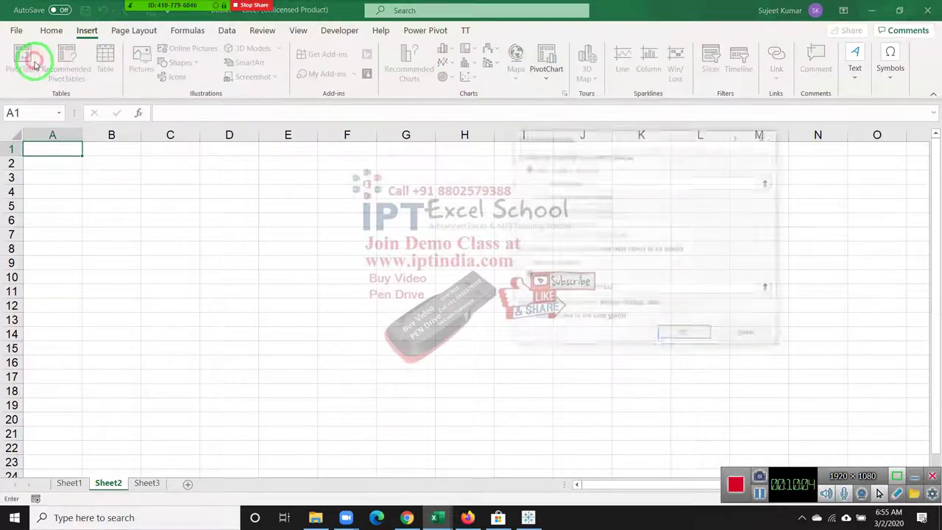
pyautogui.click(559, 196)
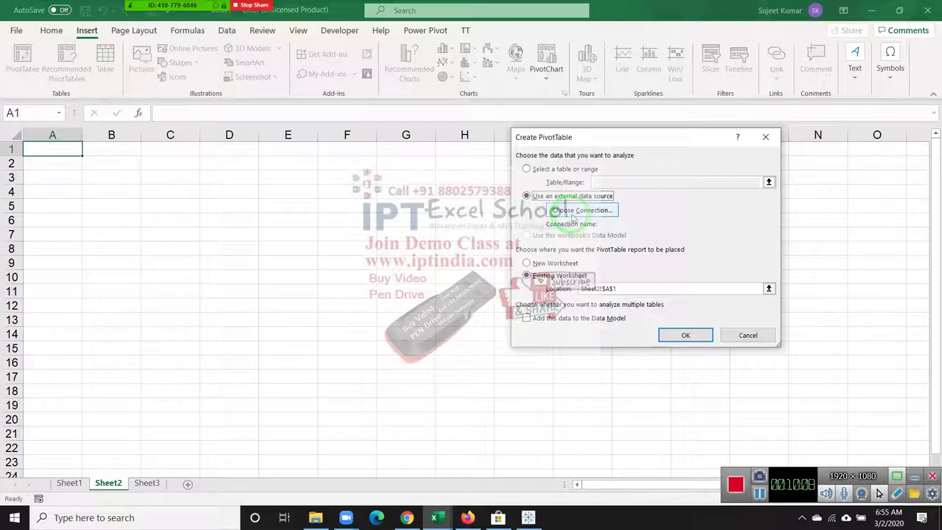
pyautogui.click(573, 212)
pyautogui.click(535, 377)
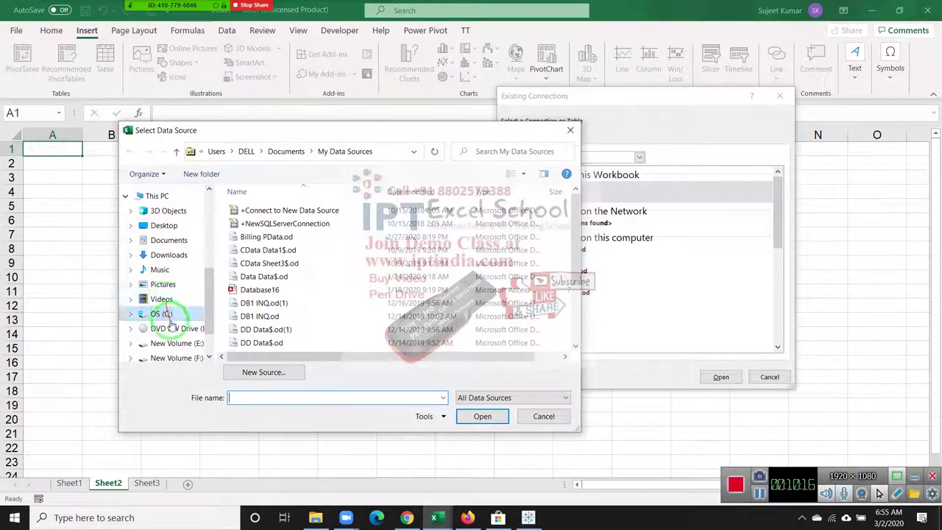
# Choose the MData workbook from Documents as the connection and create the PivotTable at Sheet2!$A$1
pyautogui.click(169, 240)
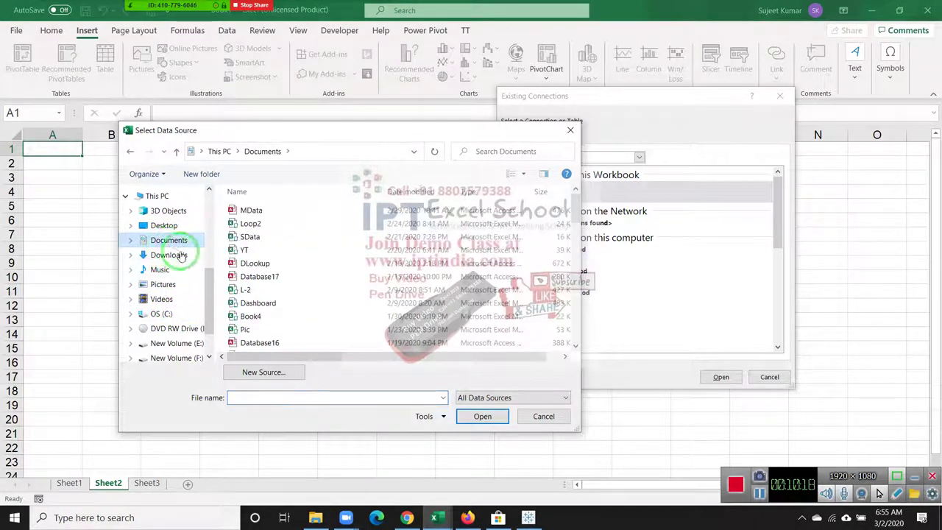
pyautogui.click(288, 279)
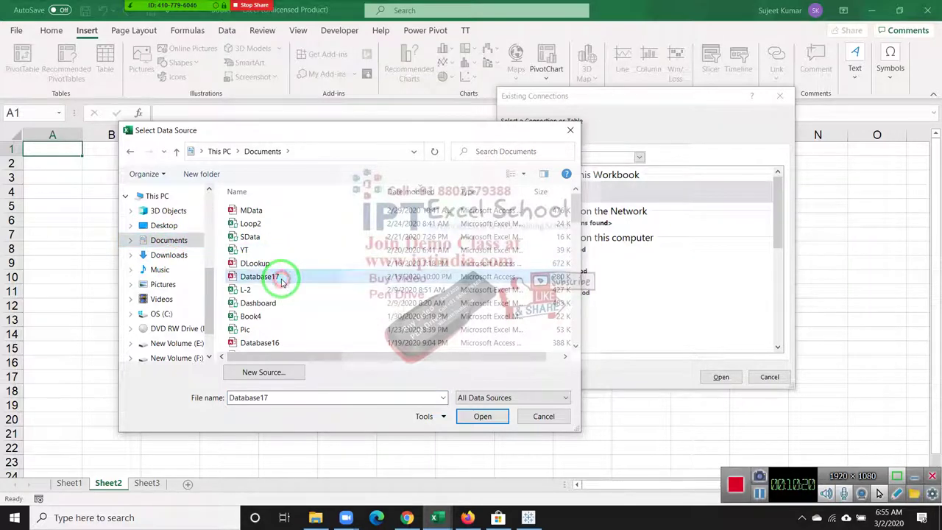
pyautogui.click(301, 219)
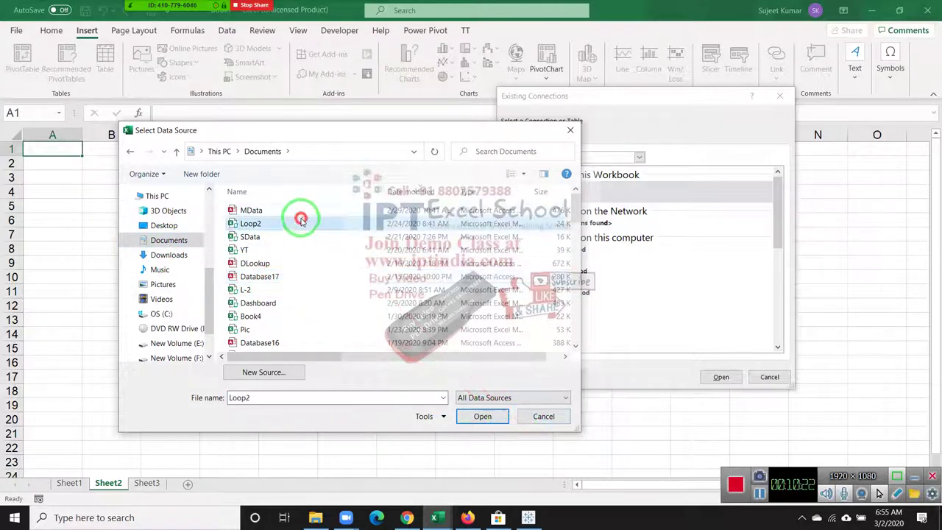
pyautogui.click(301, 212)
pyautogui.click(471, 417)
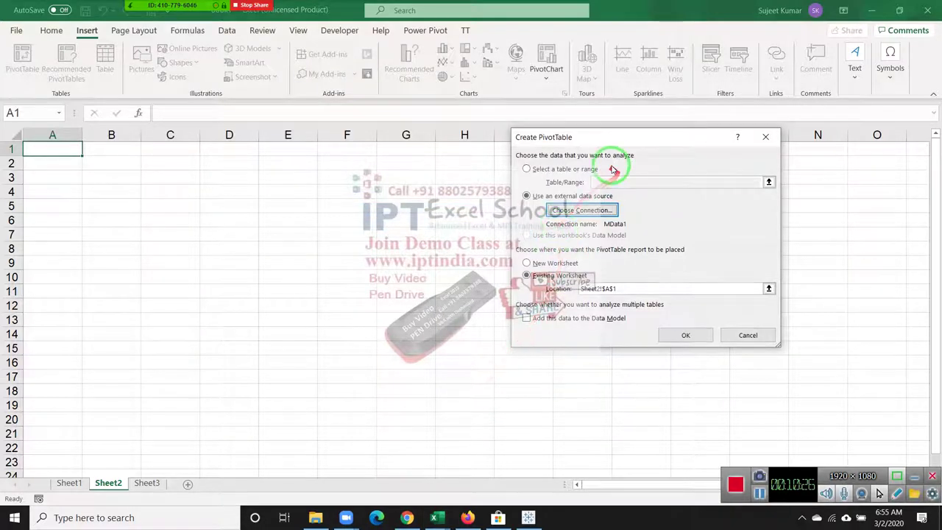
pyautogui.click(523, 149)
pyautogui.moveTo(527, 145); pyautogui.dragTo(242, 181)
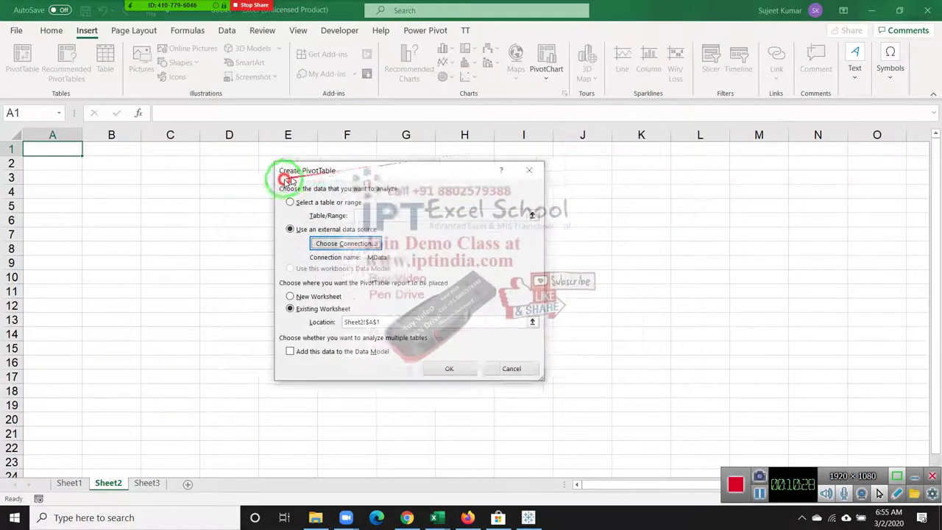
pyautogui.click(395, 374)
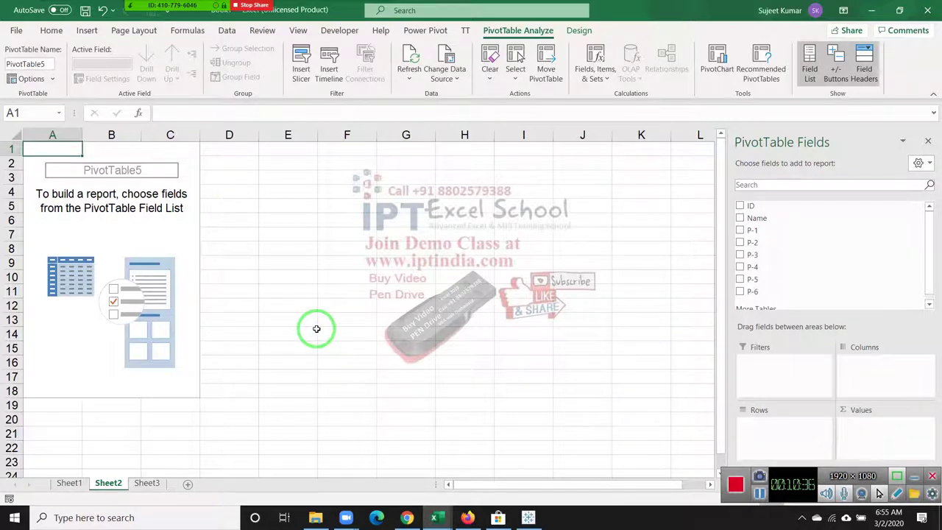
# On Sheet3, start a PivotTable from an external data source and browse for more connections
pyautogui.click(157, 483)
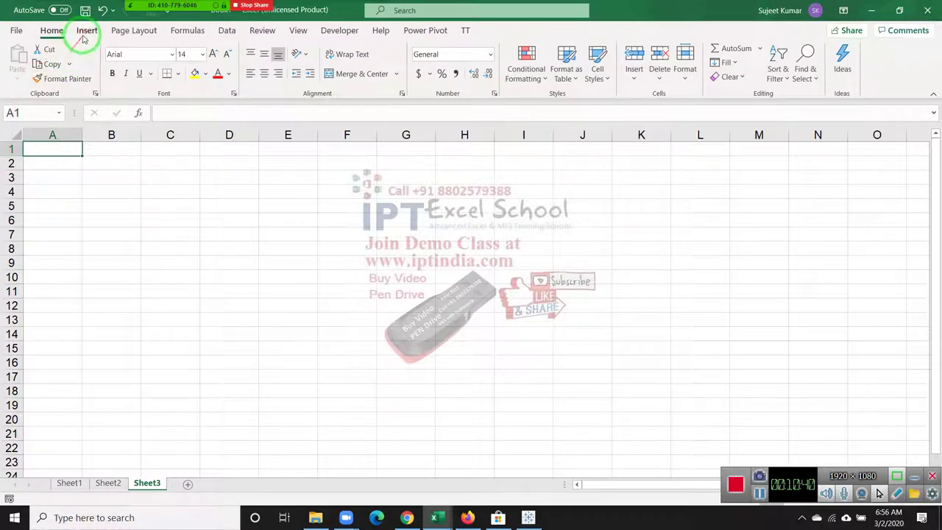
pyautogui.click(85, 34)
pyautogui.click(22, 59)
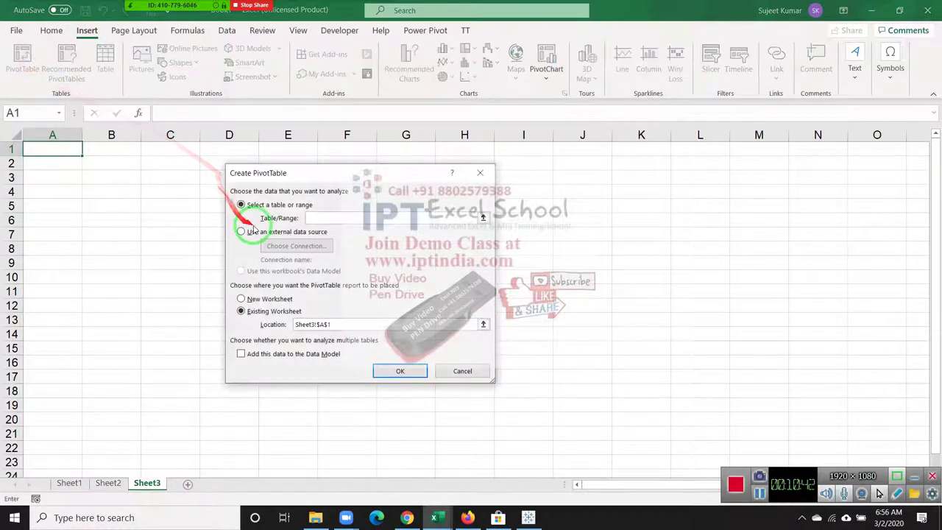
pyautogui.click(249, 231)
pyautogui.click(295, 246)
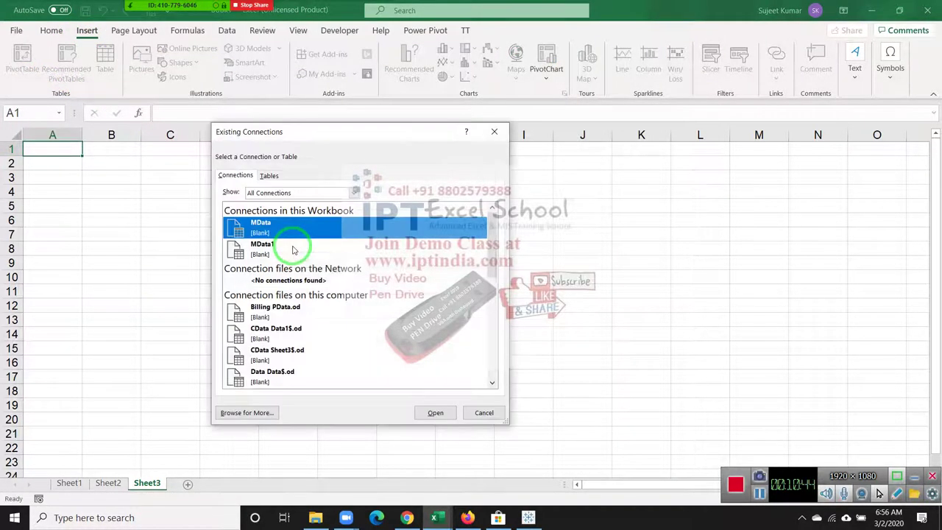
pyautogui.click(247, 412)
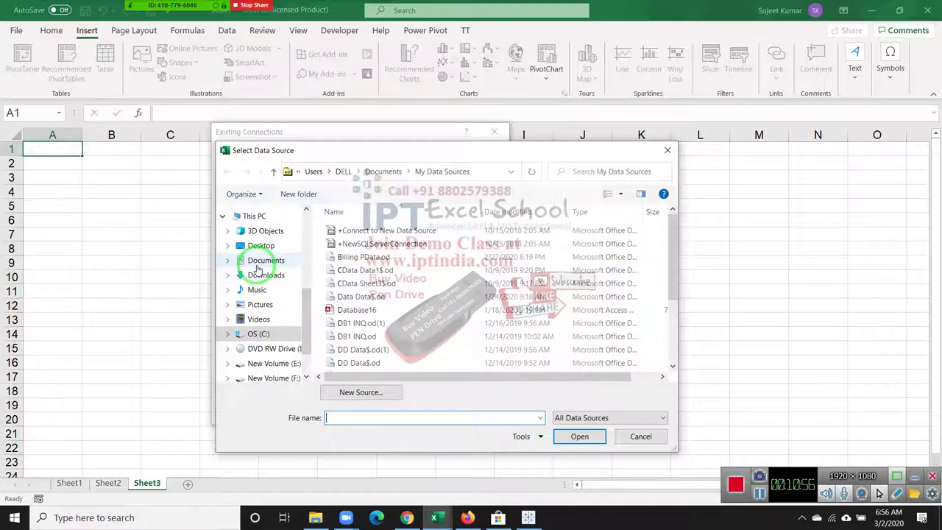
# Navigate to Desktop\MF\New folder and select the Data text file as the source
pyautogui.click(257, 268)
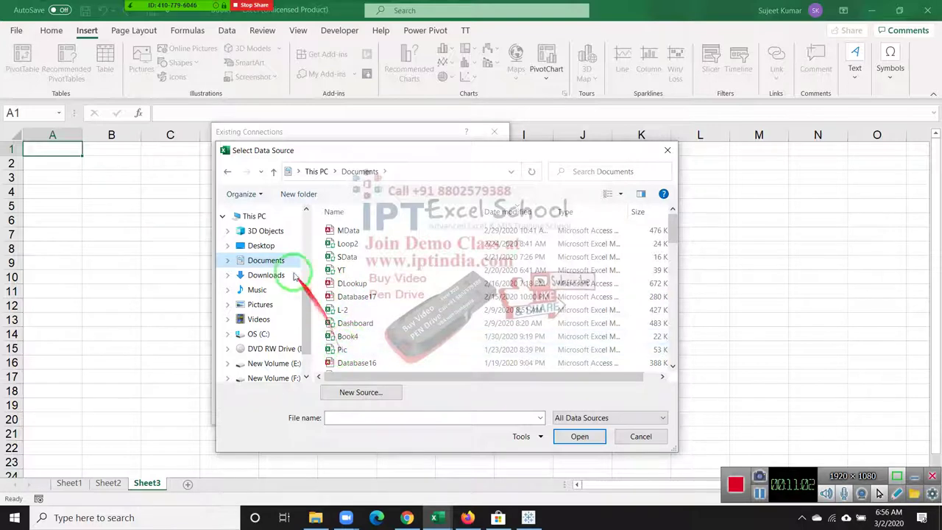
pyautogui.click(261, 247)
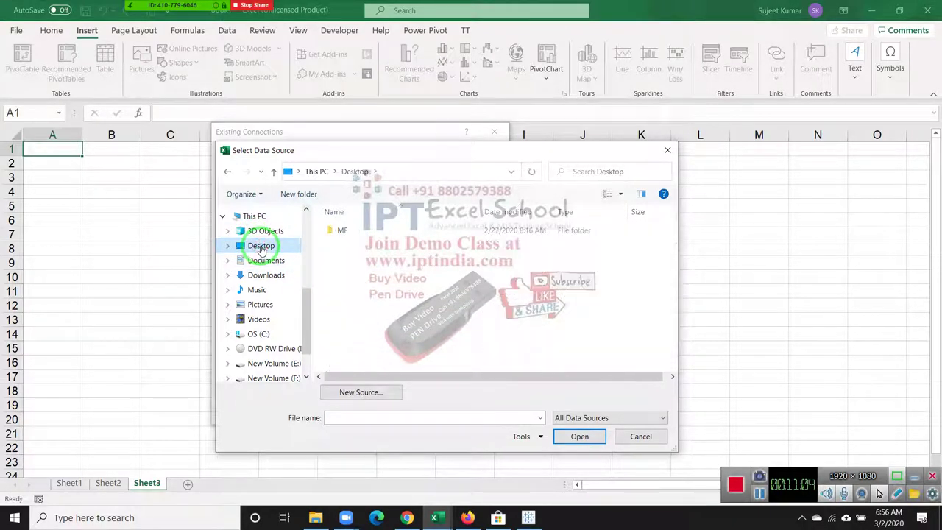
pyautogui.doubleClick(337, 230)
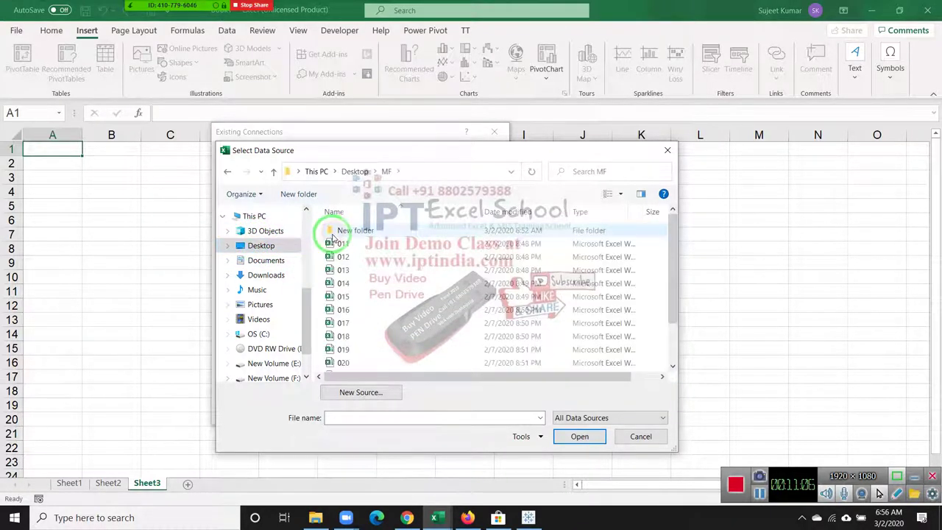
pyautogui.scroll(-2, 365, 280)
pyautogui.scroll(2, 362, 288)
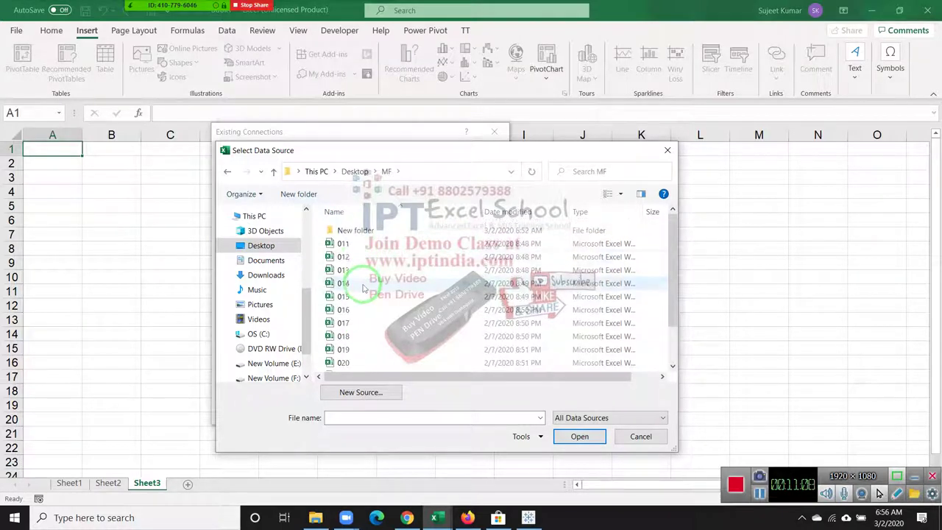
pyautogui.doubleClick(356, 233)
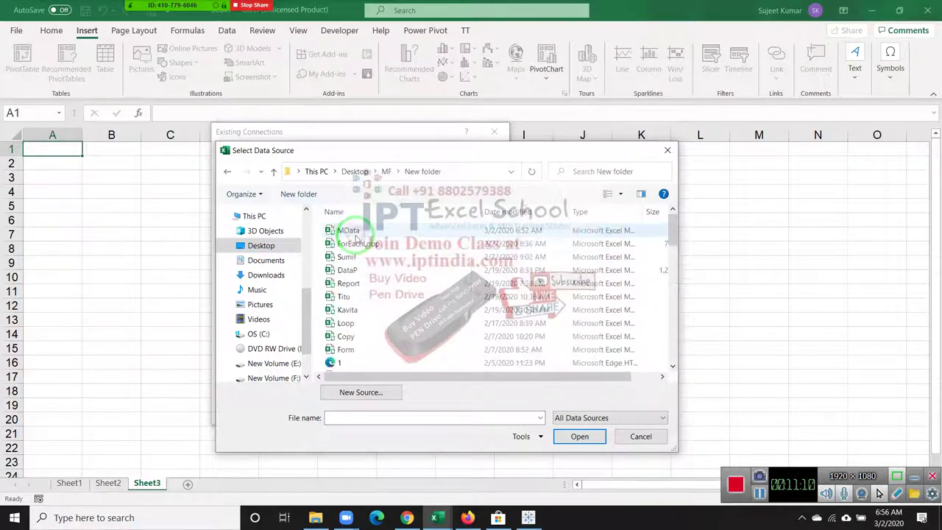
pyautogui.scroll(-2, 363, 317)
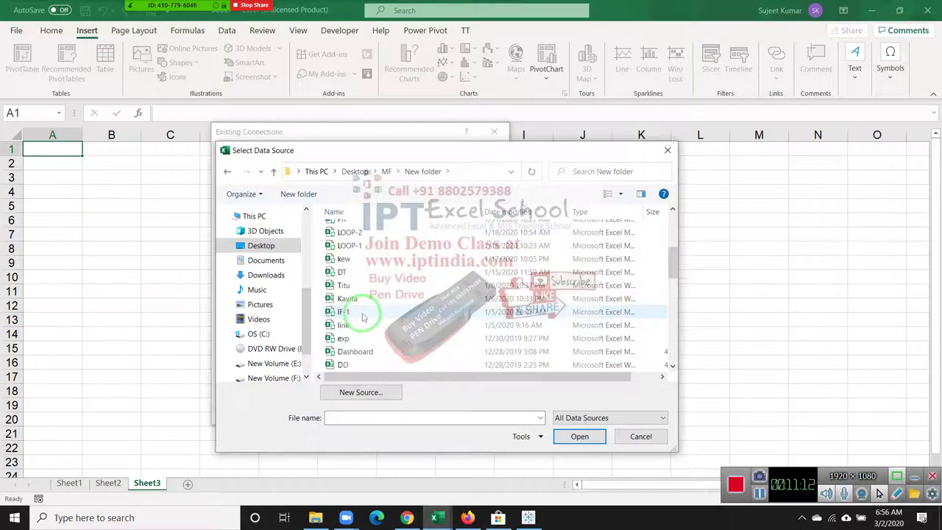
pyautogui.scroll(-2, 362, 317)
pyautogui.scroll(-2, 364, 327)
pyautogui.scroll(-2, 365, 342)
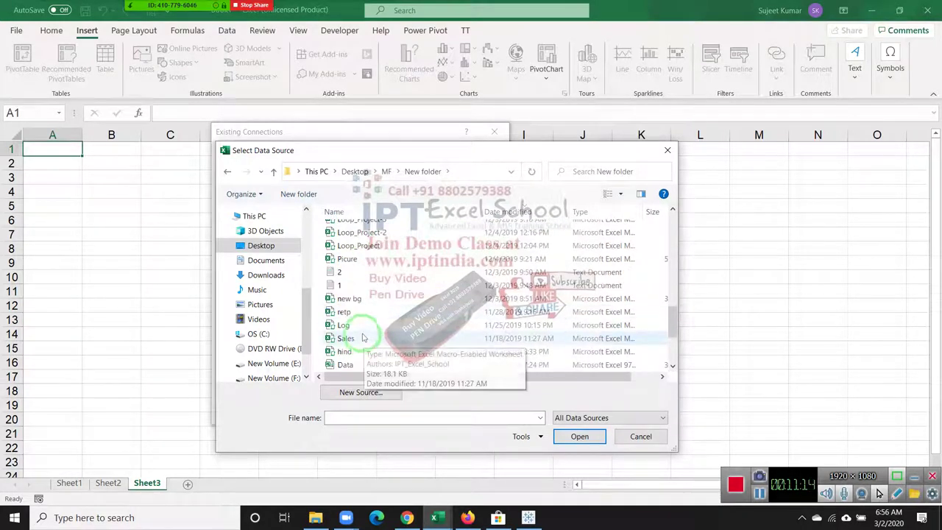
pyautogui.scroll(-1, 365, 346)
pyautogui.scroll(-1, 366, 352)
pyautogui.click(366, 354)
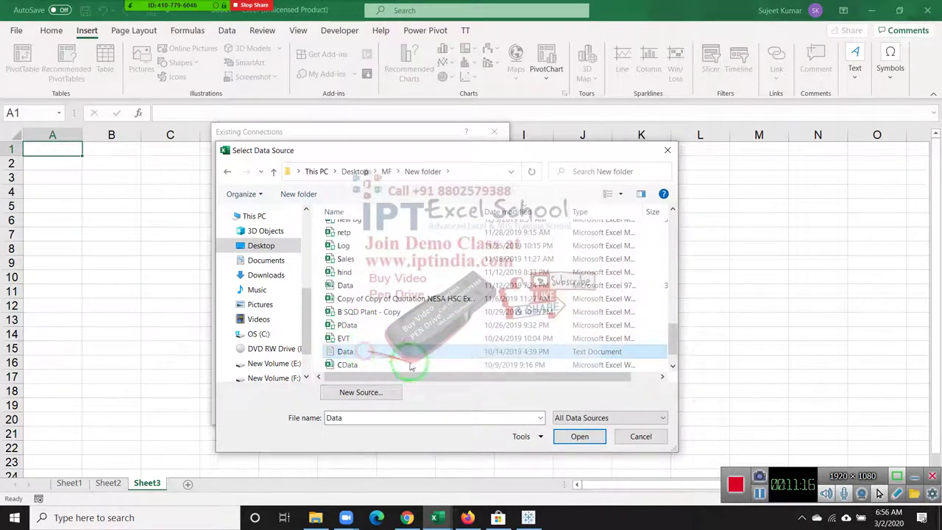
pyautogui.click(580, 438)
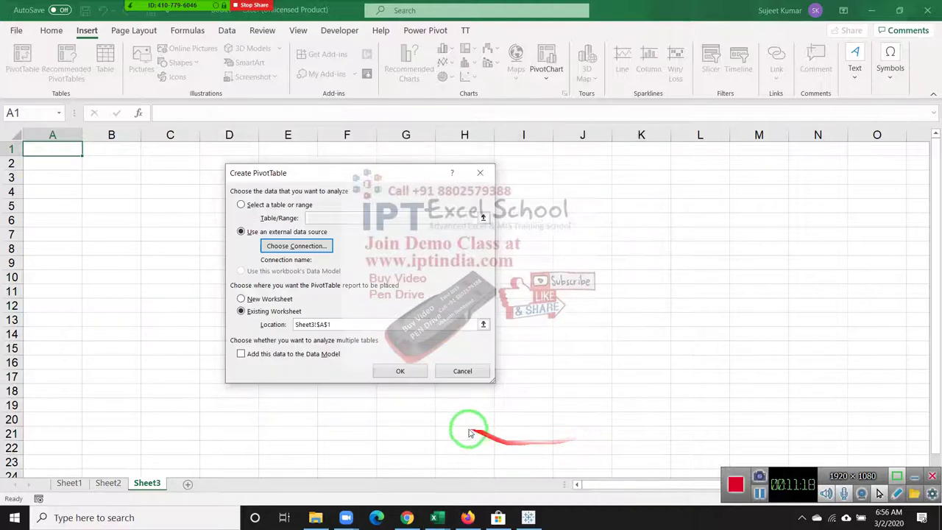
# Import Data through the Text Import Wizard, confirm the PivotTable, and dismiss the unsupported-connection error
pyautogui.click(399, 370)
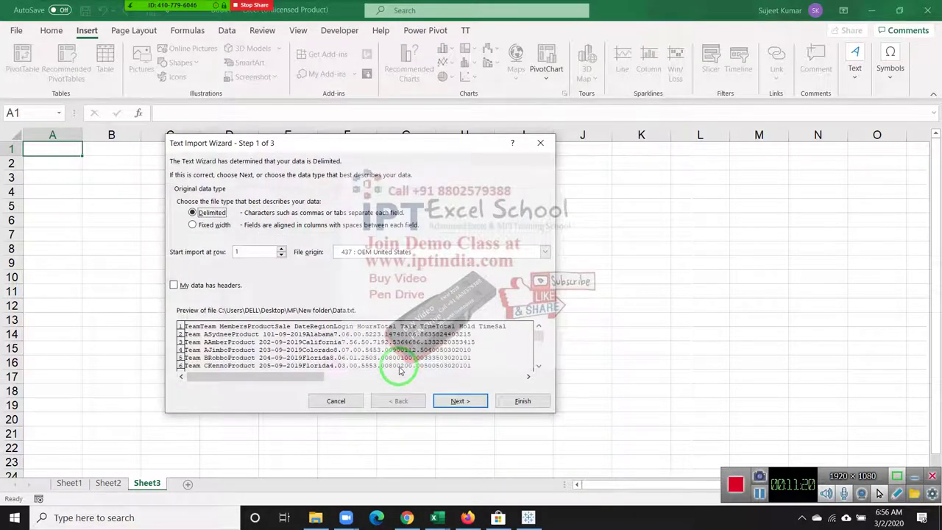
pyautogui.click(459, 403)
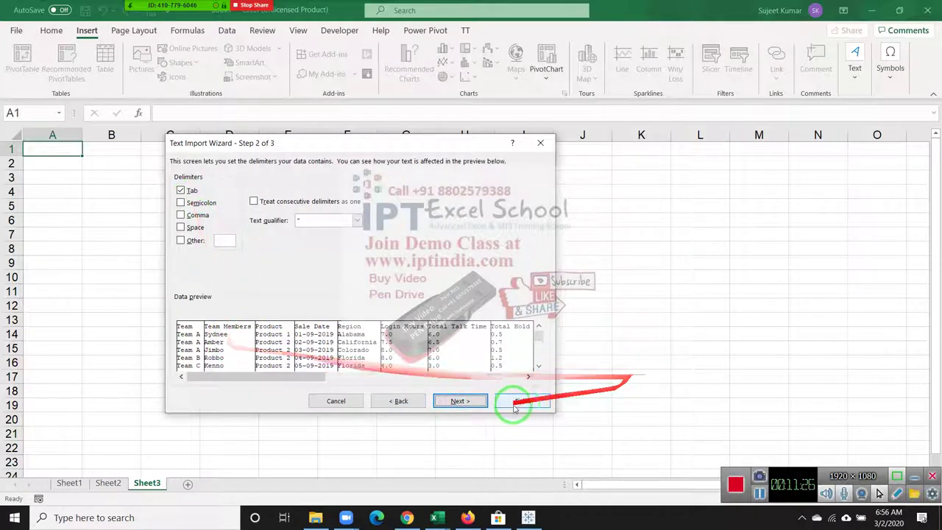
pyautogui.click(463, 401)
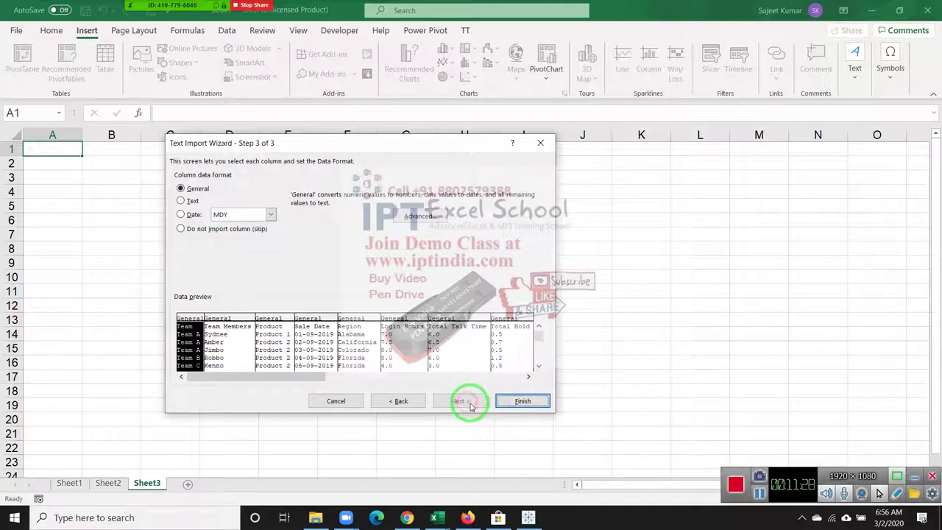
pyautogui.click(524, 405)
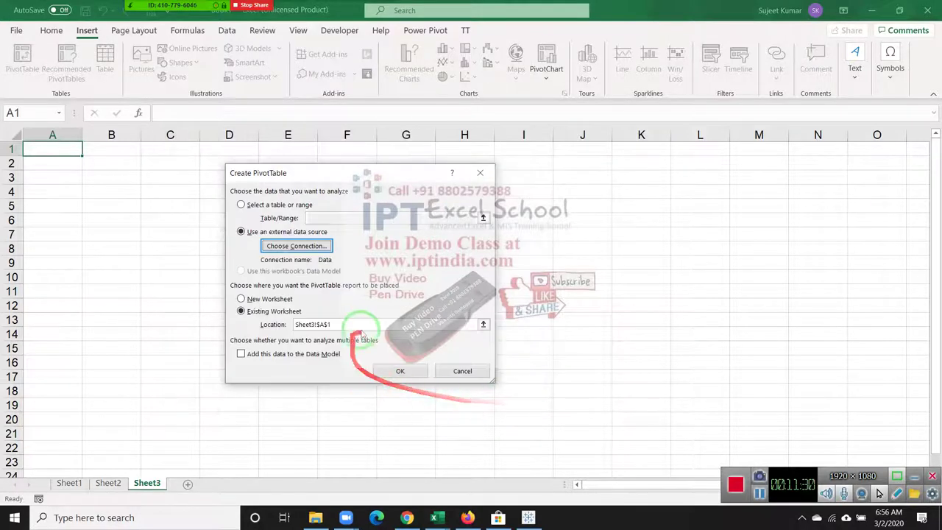
pyautogui.click(398, 372)
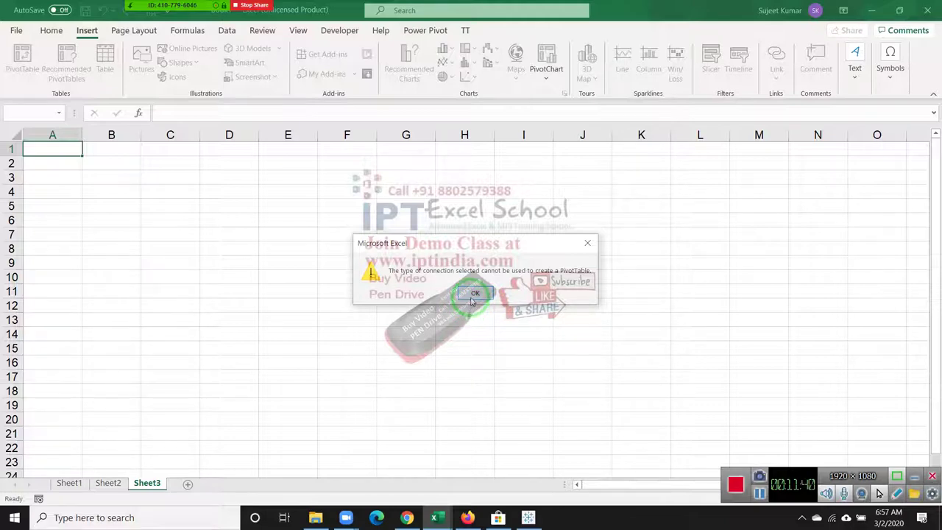
pyautogui.click(473, 295)
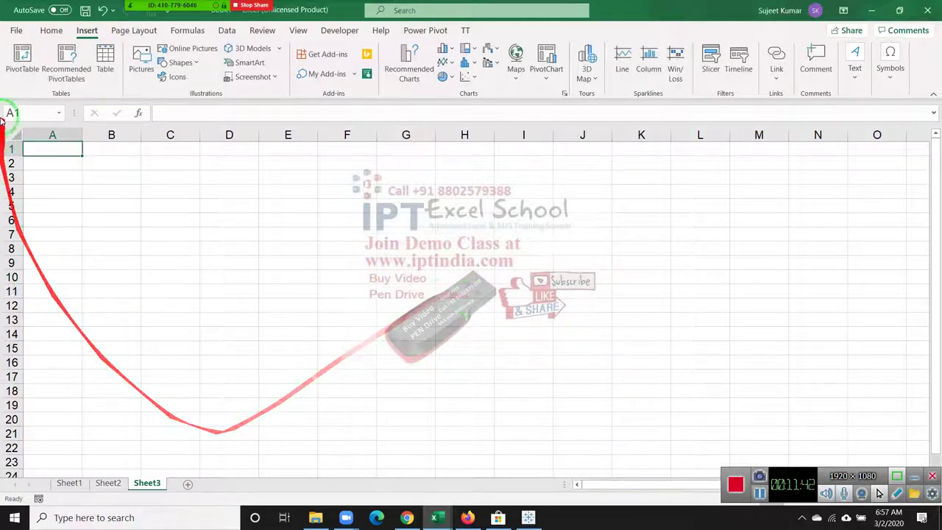
# Restart an external-source PivotTable on Sheet3 and browse for more connections
pyautogui.click(26, 63)
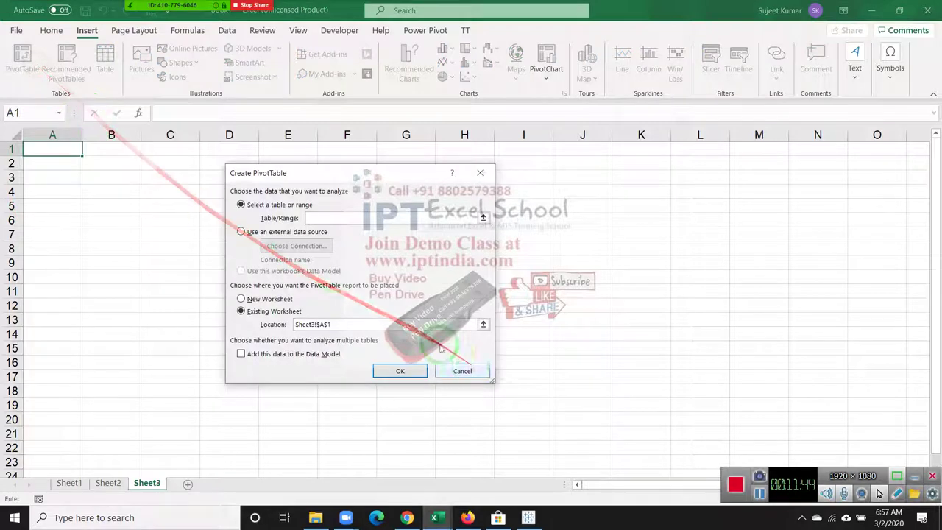
pyautogui.click(286, 231)
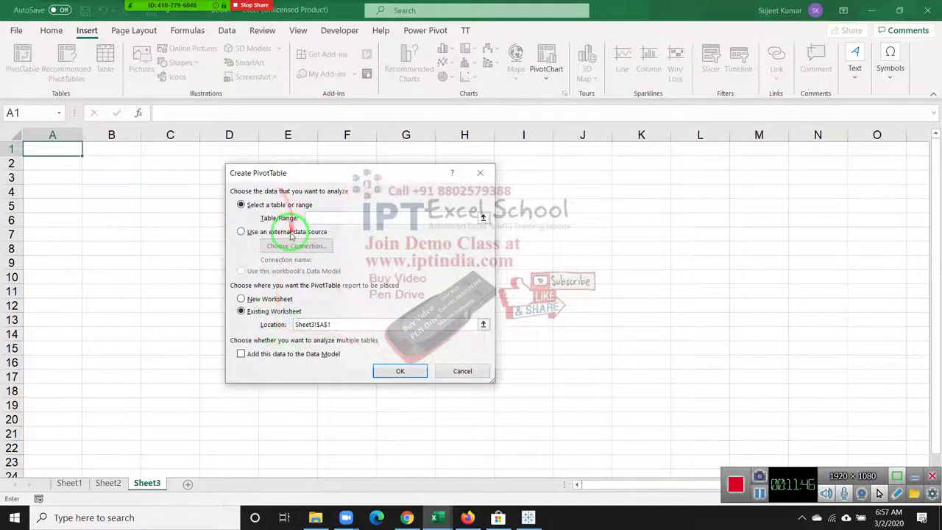
pyautogui.click(295, 246)
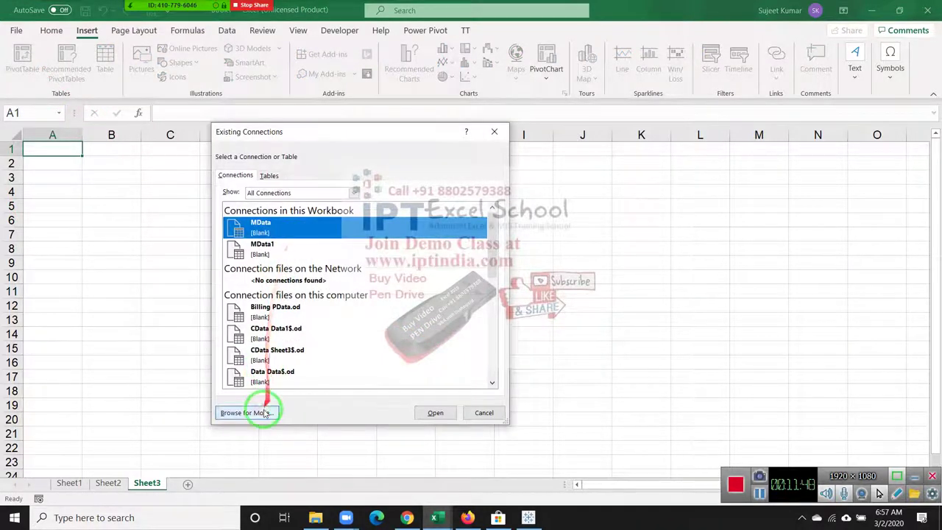
pyautogui.click(247, 412)
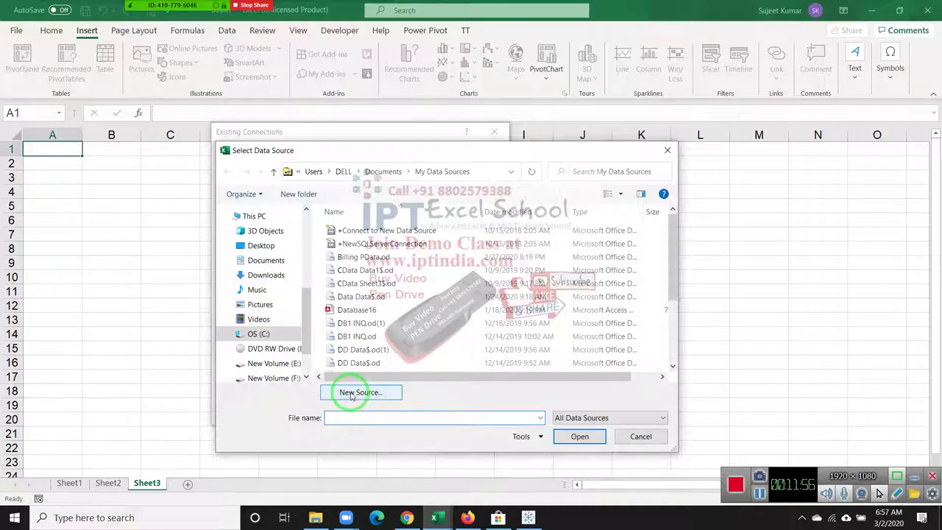
# Begin a new Microsoft SQL Server data source in the Data Connection Wizard
pyautogui.click(351, 394)
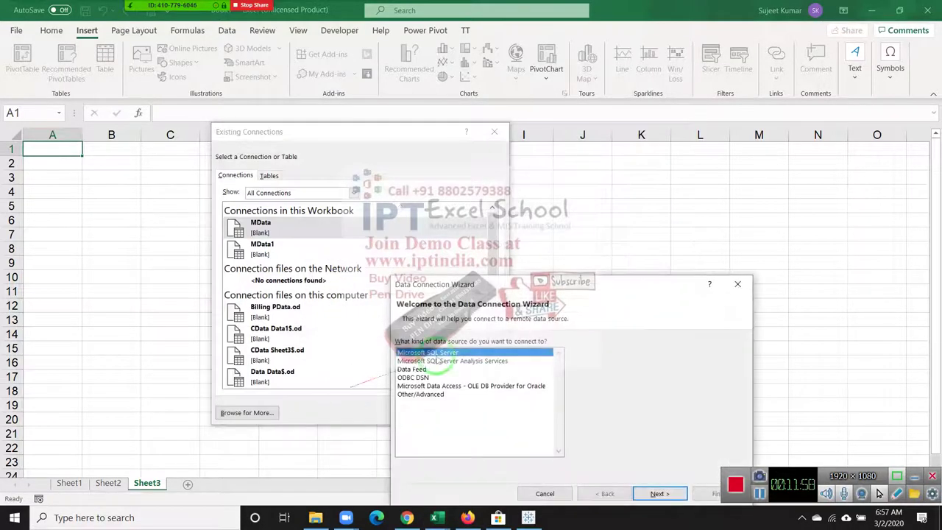
pyautogui.moveTo(559, 294); pyautogui.dragTo(448, 234)
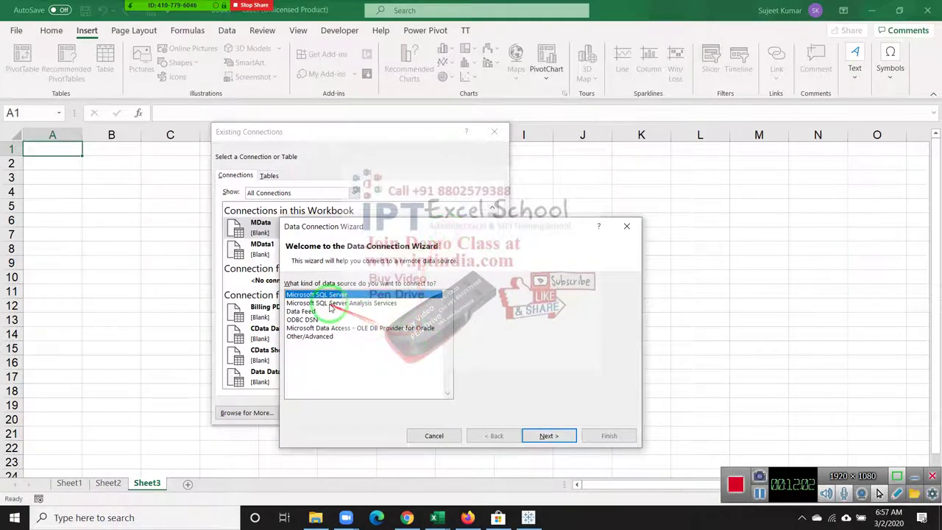
pyautogui.moveTo(345, 225); pyautogui.dragTo(298, 211)
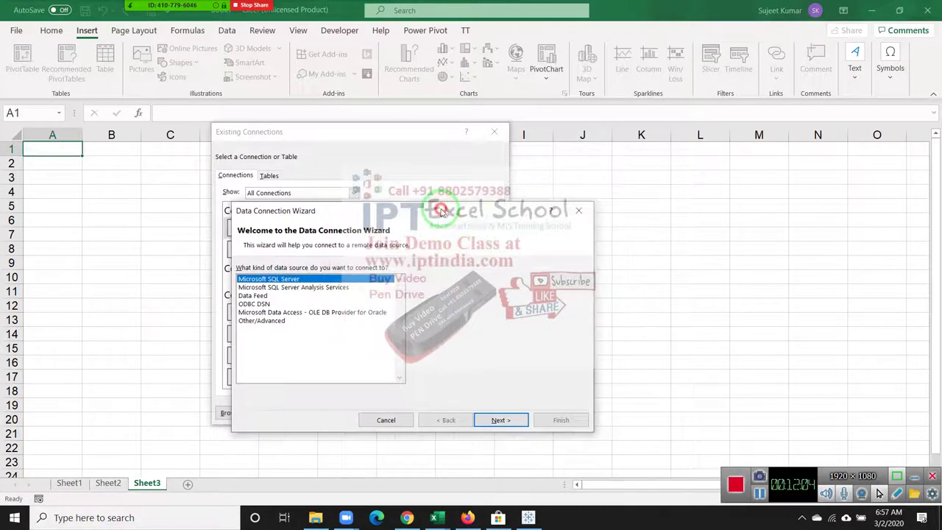
pyautogui.click(332, 287)
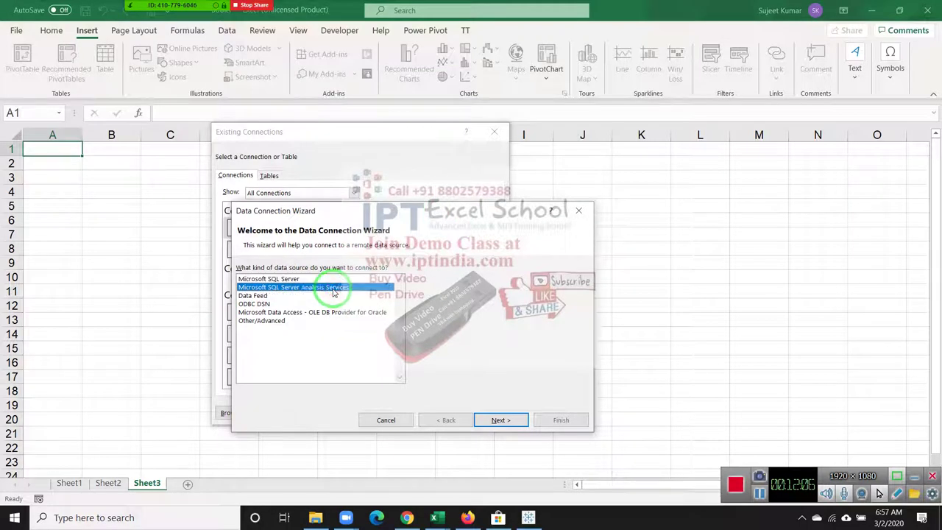
pyautogui.click(321, 280)
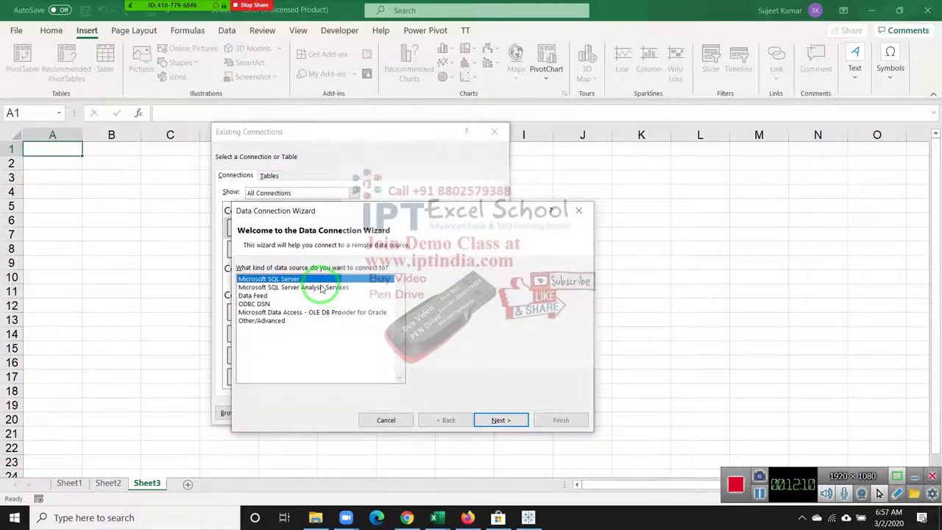
pyautogui.click(499, 419)
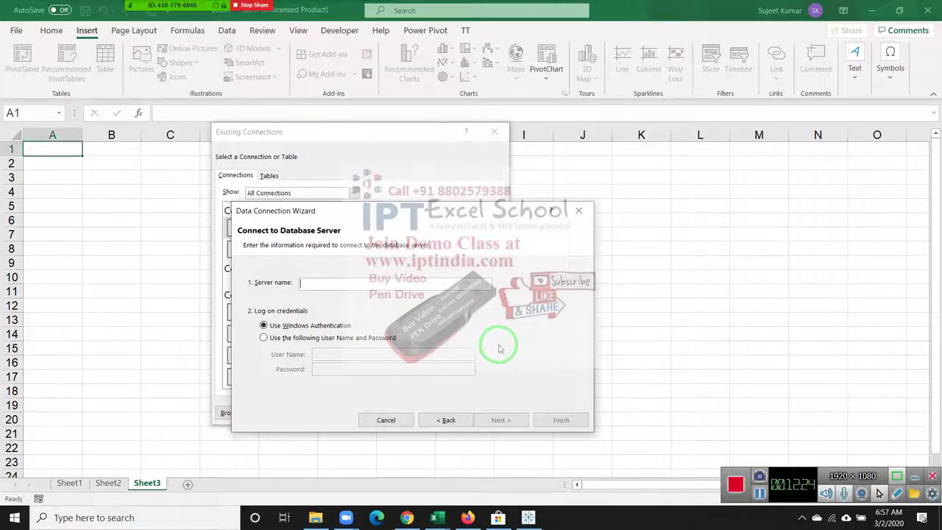
# Cancel the server setup and browse the saved files in My Data Sources
pyautogui.click(578, 212)
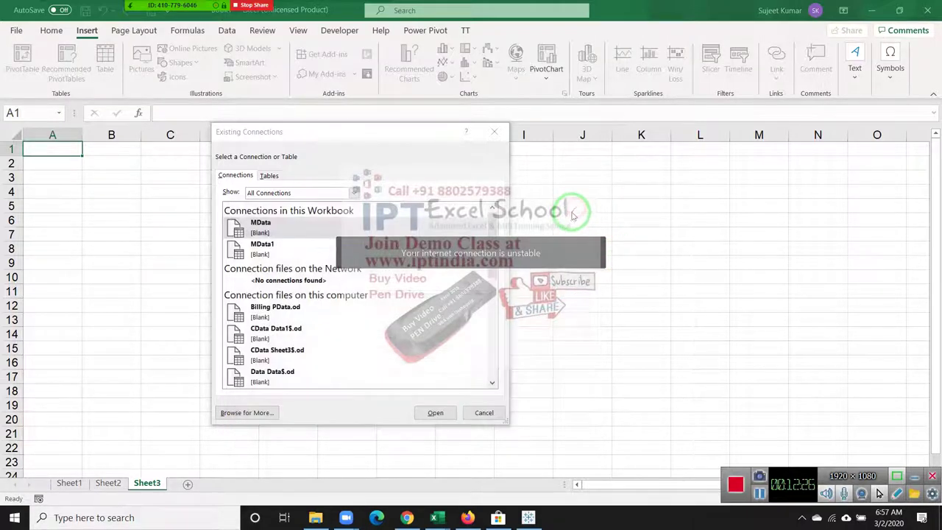
pyautogui.click(250, 412)
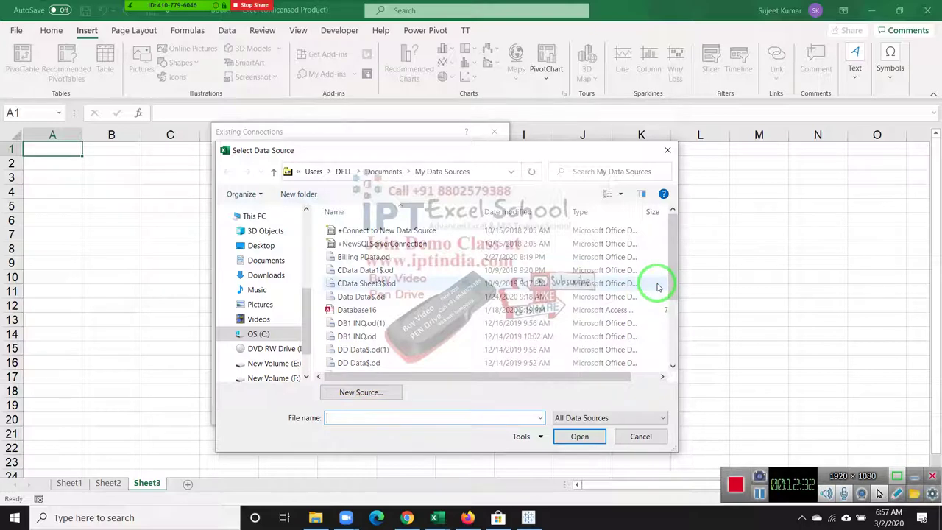
pyautogui.moveTo(671, 288); pyautogui.dragTo(676, 361)
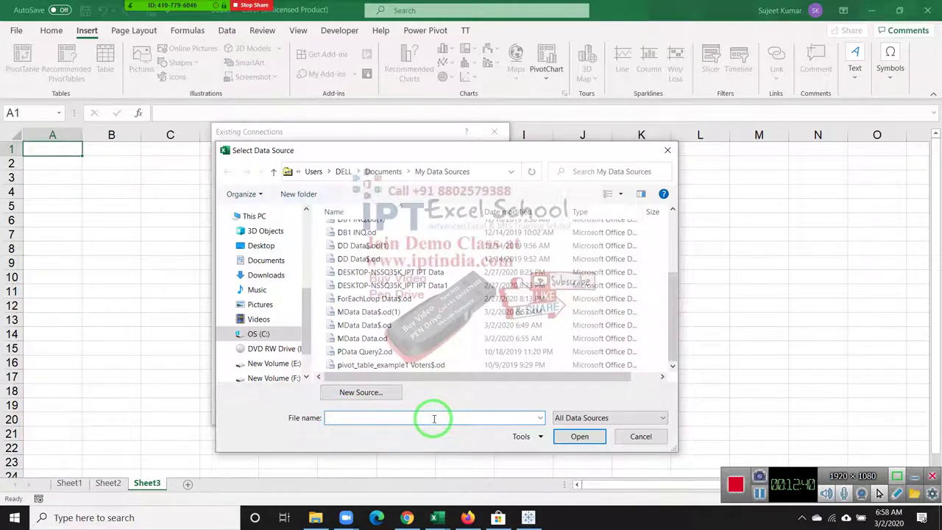
# In Chrome's Google tab, replace the old query with a search for 'pivot table.xls'
pyautogui.click(409, 518)
pyautogui.moveTo(654, 53); pyautogui.dragTo(517, 312)
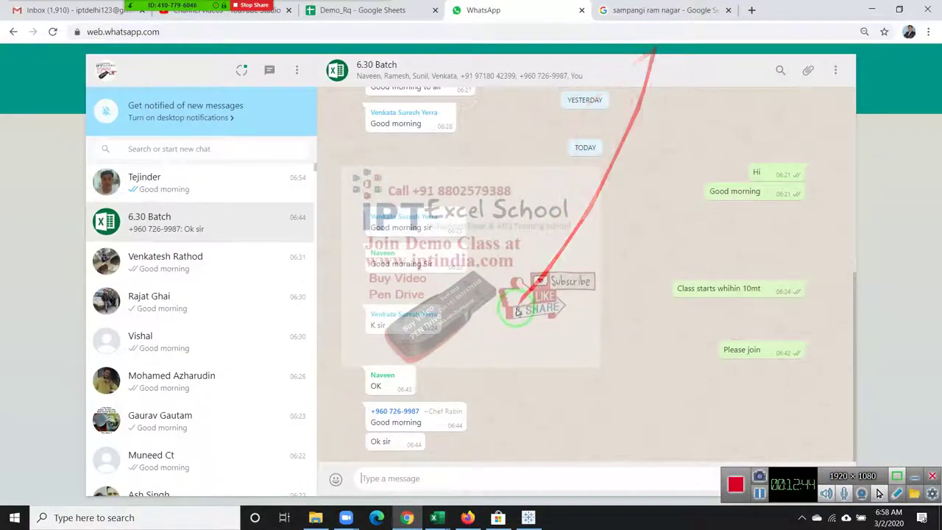
pyautogui.scroll(3, 517, 312)
pyautogui.click(650, 10)
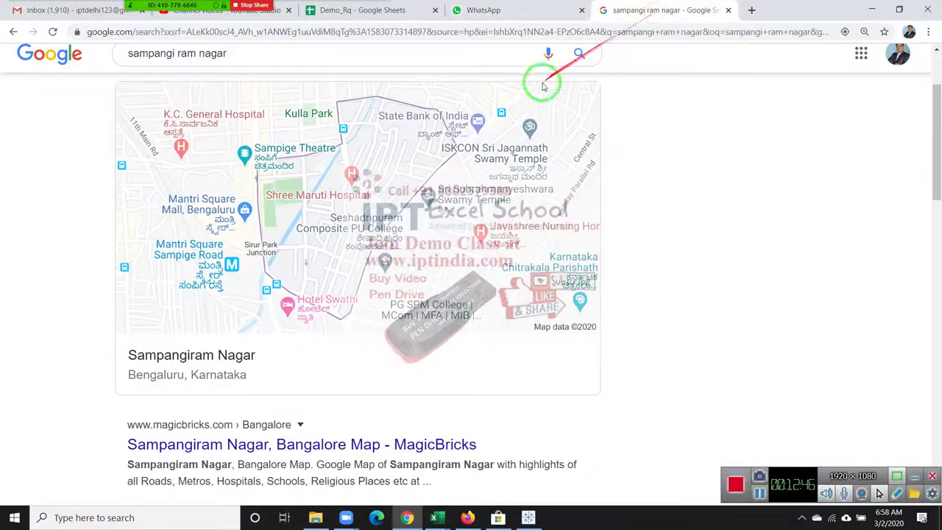
pyautogui.scroll(3, 543, 86)
pyautogui.moveTo(250, 76)
pyautogui.mouseDown()
pyautogui.moveTo(184, 76)
pyautogui.moveTo(144, 59)
pyautogui.mouseUp()
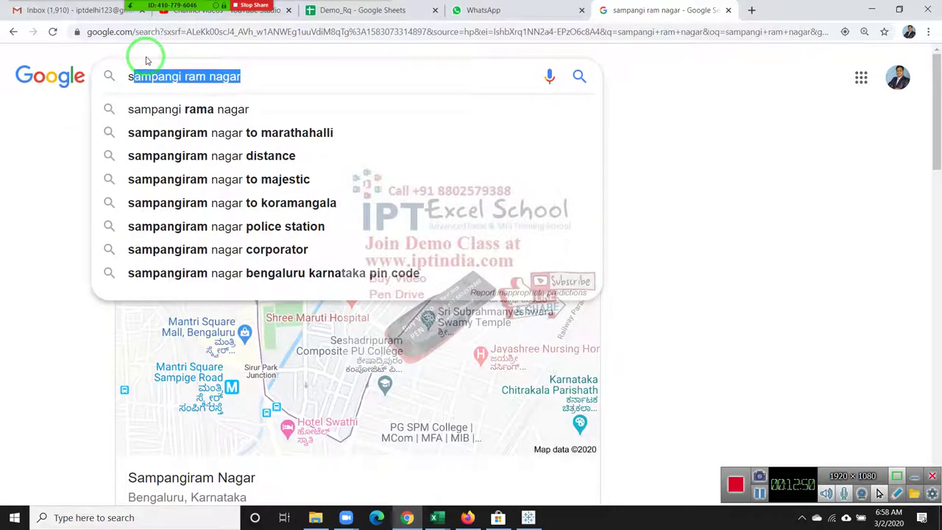
pyautogui.press('BackSpace')
pyautogui.press('BackSpace')
pyautogui.write('pivot table.xl')
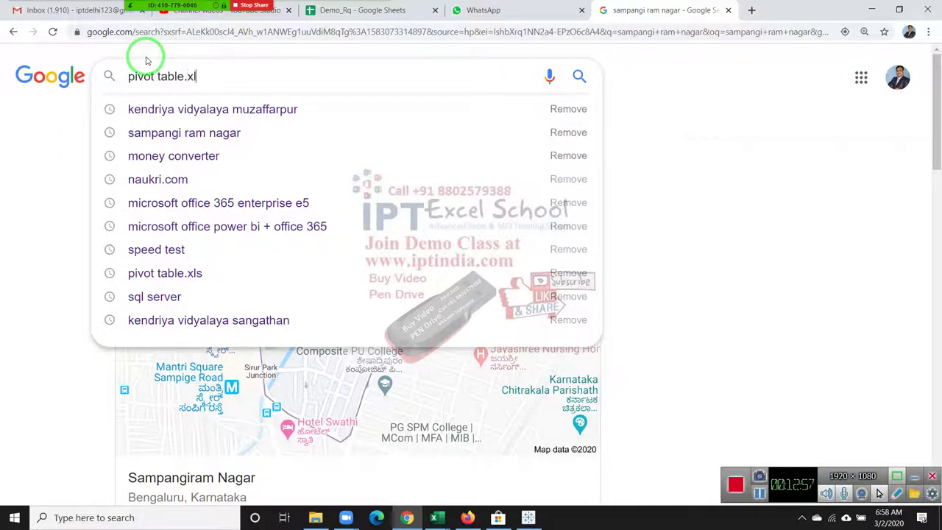
pyautogui.write('s')
pyautogui.press('Return')
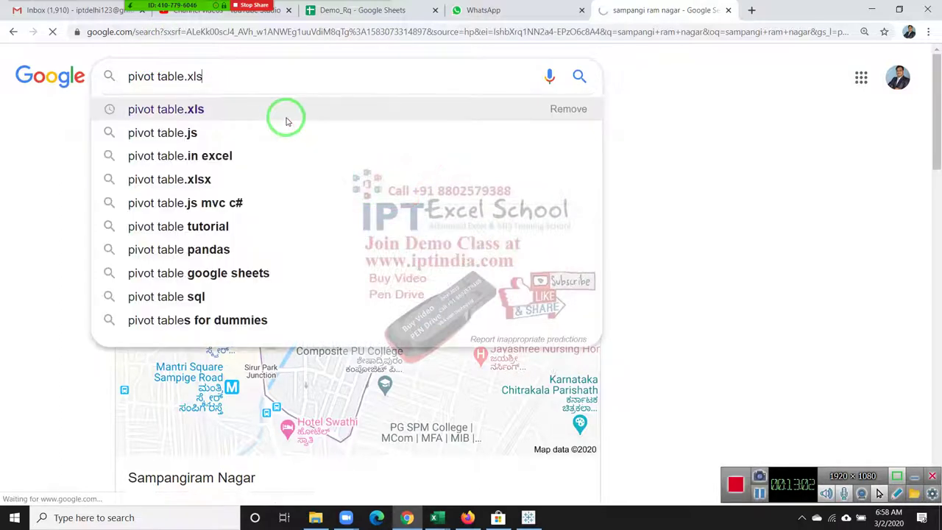
pyautogui.click(271, 108)
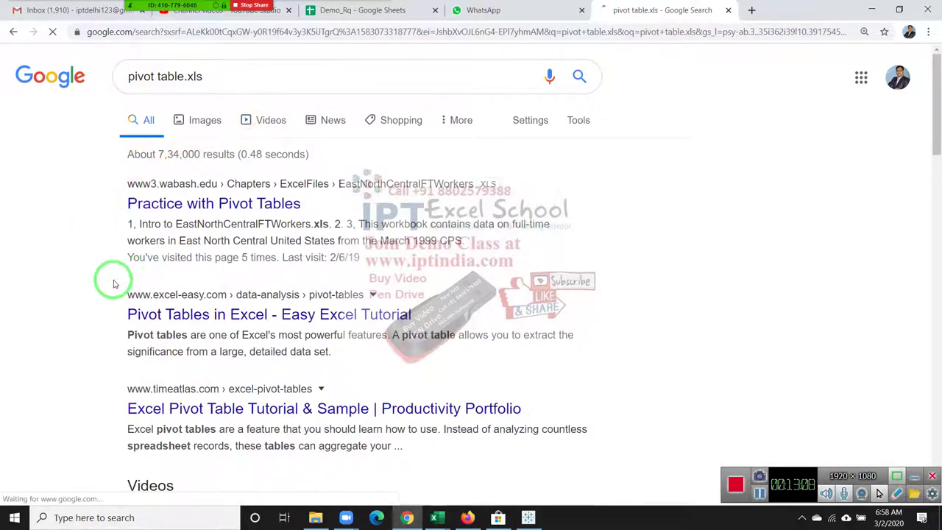
# Scroll down the results and open page 2
pyautogui.scroll(-2, 114, 284)
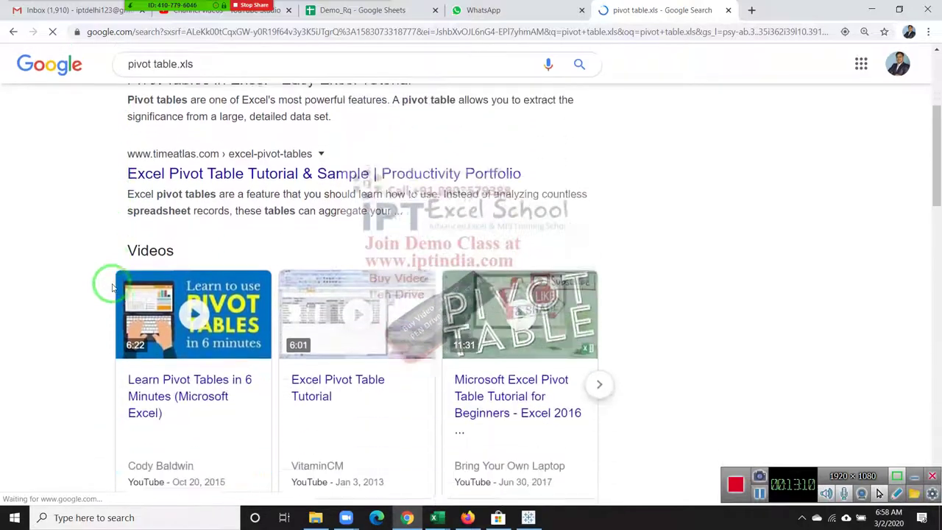
pyautogui.scroll(-5, 111, 291)
pyautogui.scroll(-2, 110, 292)
pyautogui.scroll(-3, 110, 295)
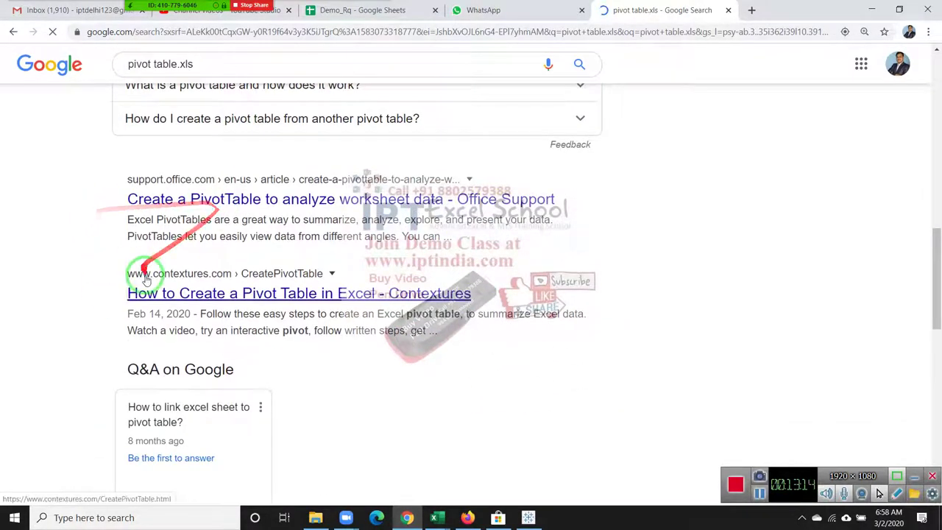
pyautogui.scroll(-3, 140, 275)
pyautogui.scroll(-4, 145, 292)
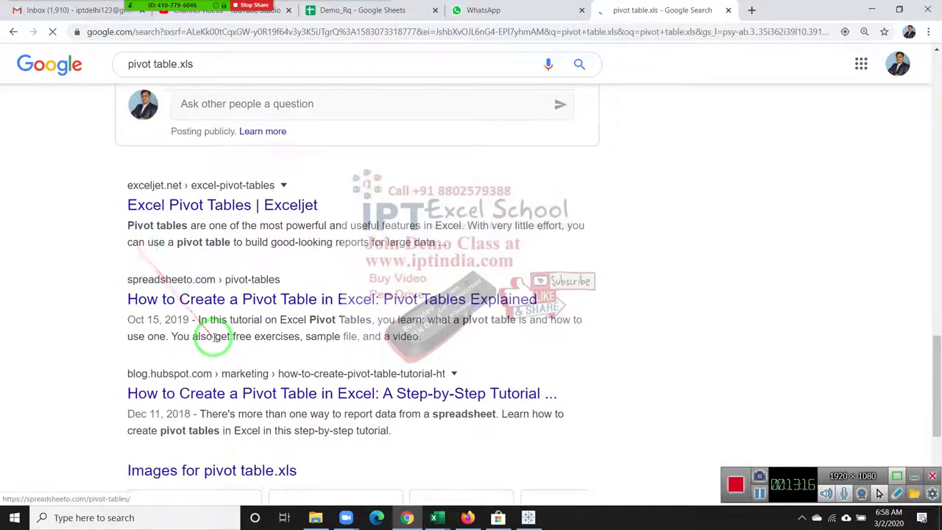
pyautogui.scroll(-4, 242, 372)
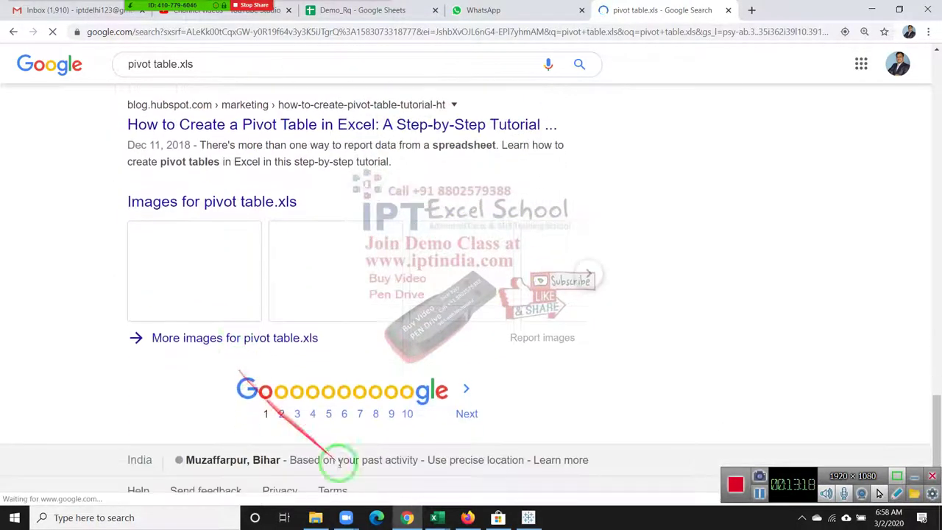
pyautogui.click(279, 417)
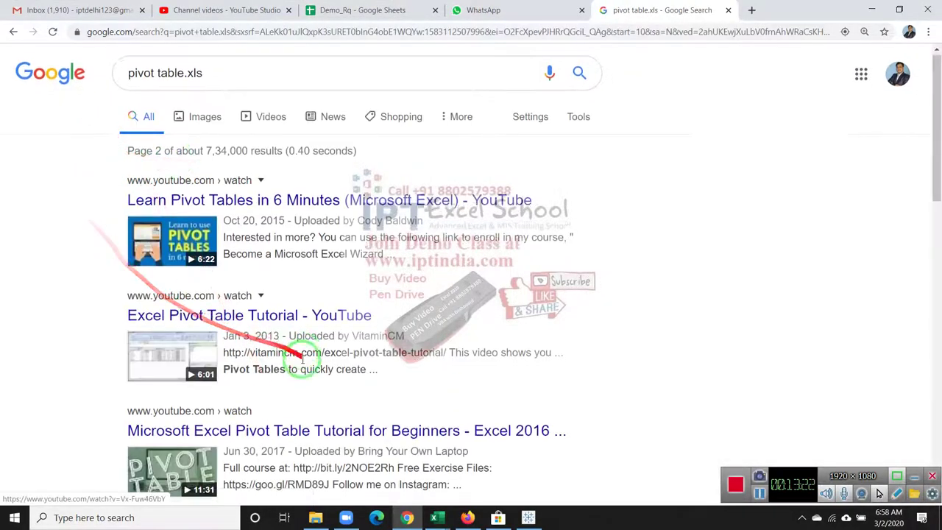
pyautogui.scroll(-10, 294, 364)
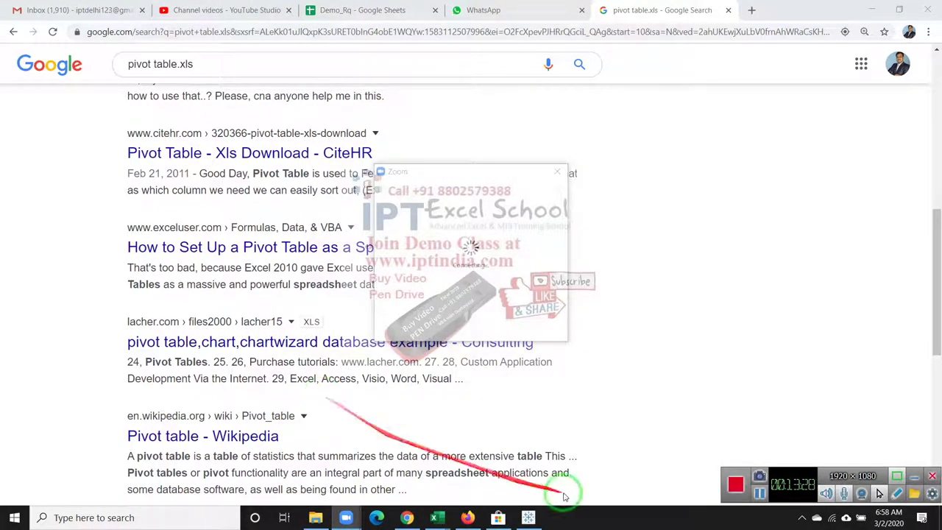
pyautogui.scroll(-3, 301, 357)
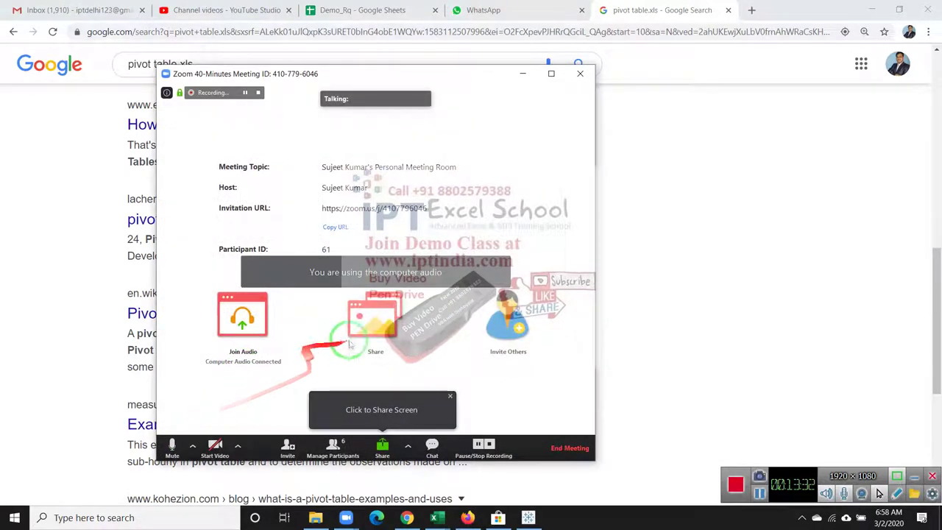
# Resume sharing the whole screen in Zoom and look through page 3 of the results
pyautogui.click(373, 324)
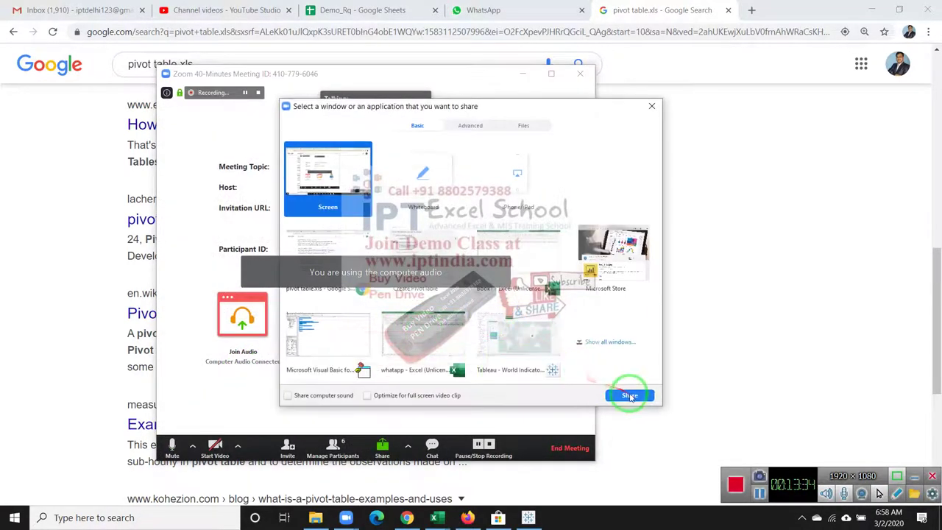
pyautogui.click(627, 394)
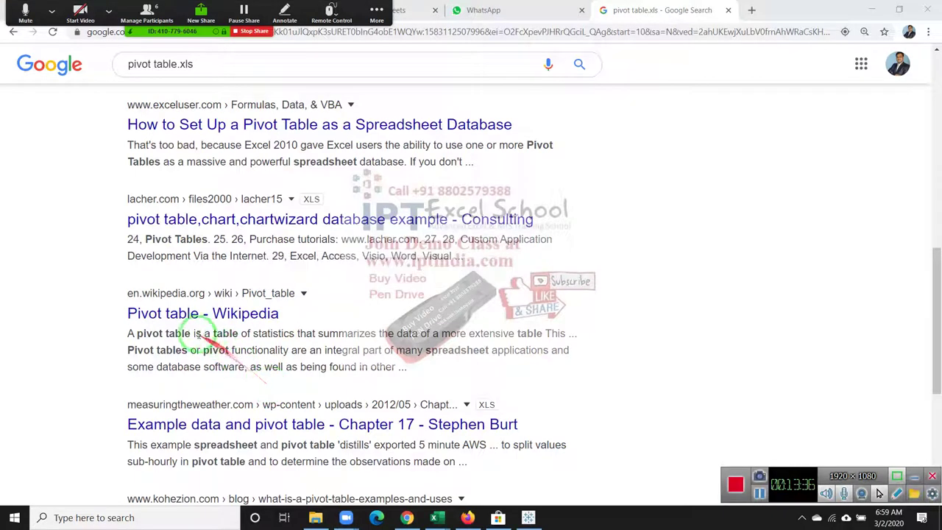
pyautogui.scroll(-3, 145, 331)
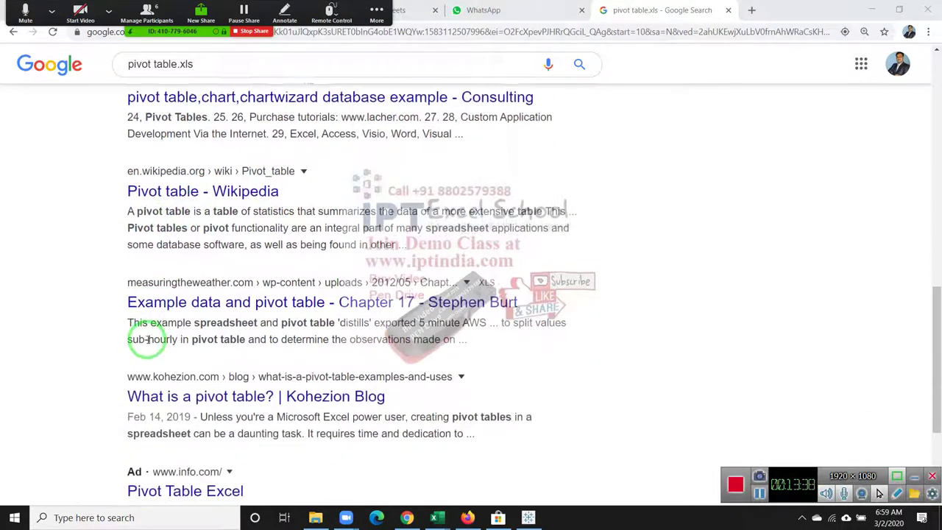
pyautogui.scroll(-3, 147, 338)
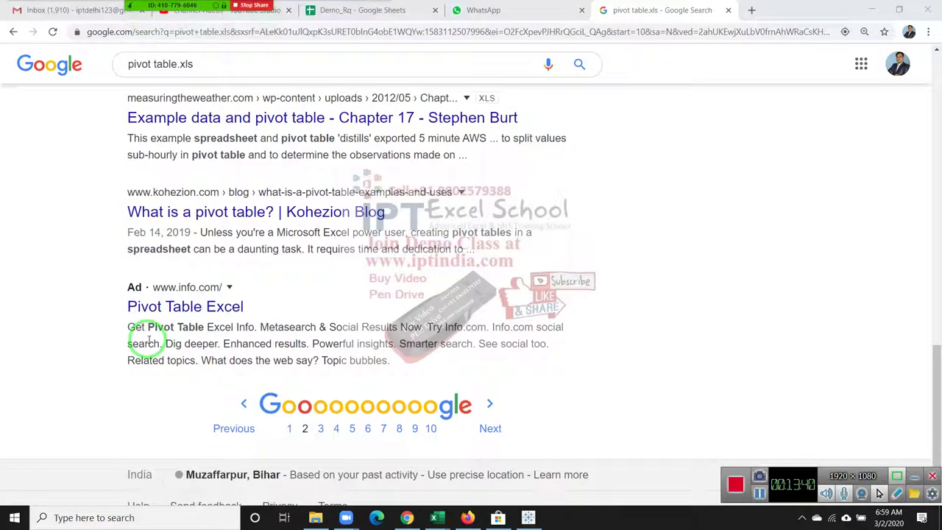
pyautogui.click(319, 421)
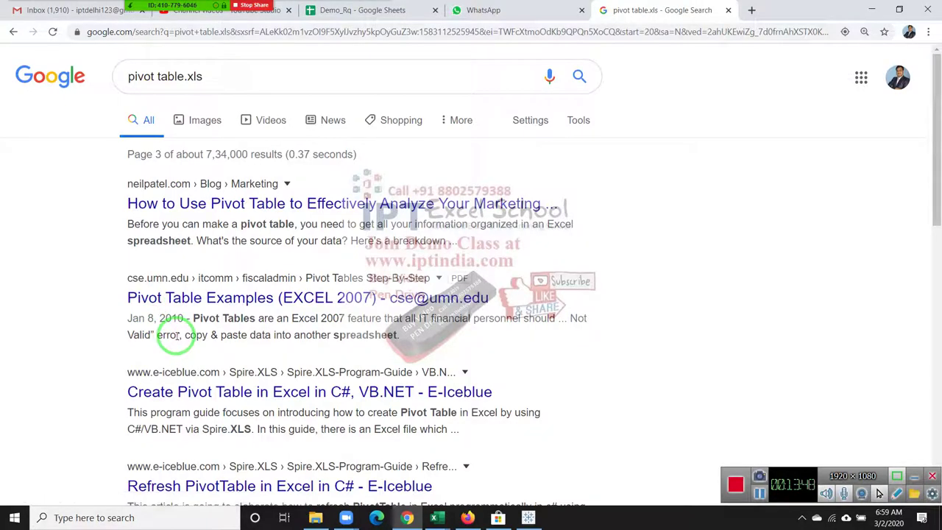
pyautogui.scroll(-3, 176, 338)
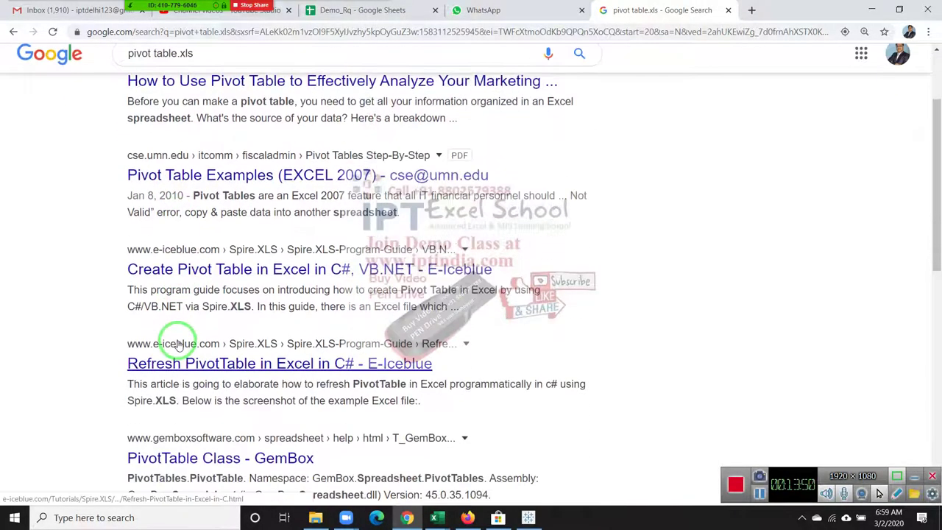
pyautogui.scroll(-3, 551, 428)
pyautogui.scroll(-2, 550, 428)
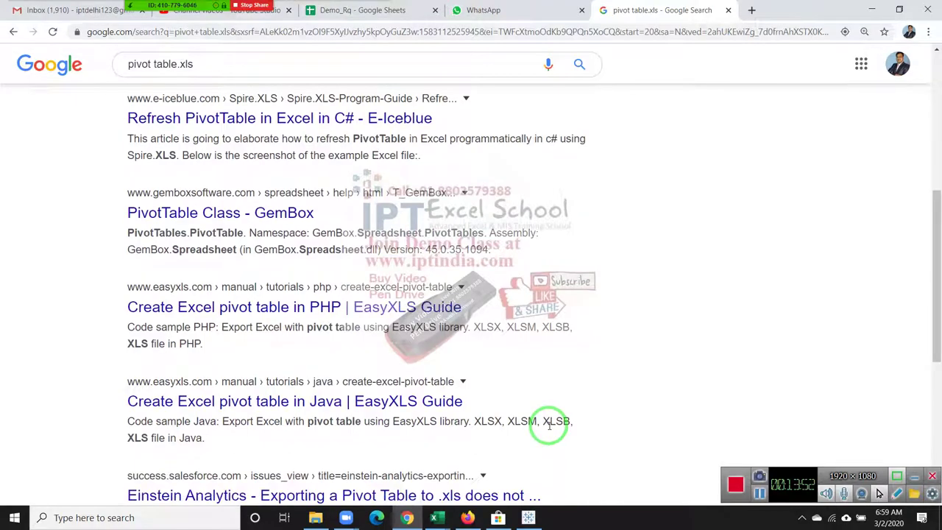
pyautogui.scroll(-2, 550, 428)
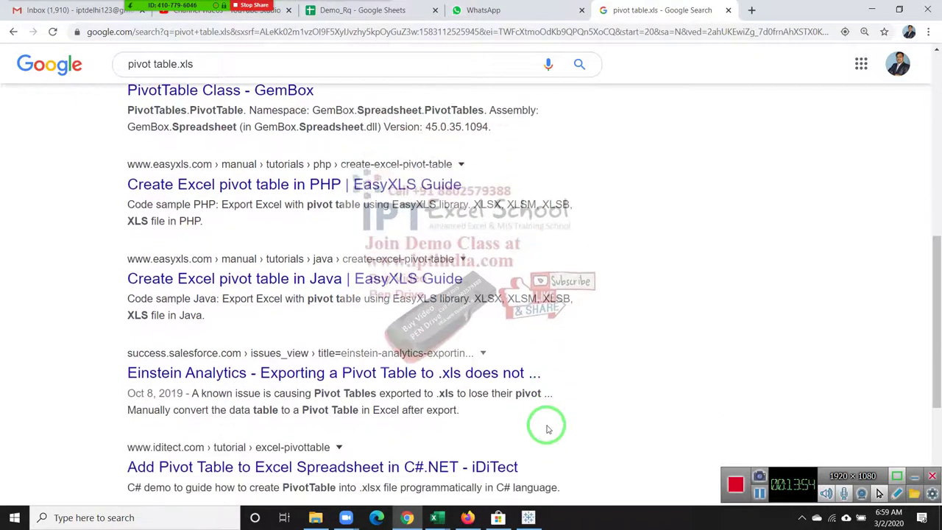
pyautogui.scroll(-2, 548, 428)
pyautogui.scroll(-2, 546, 428)
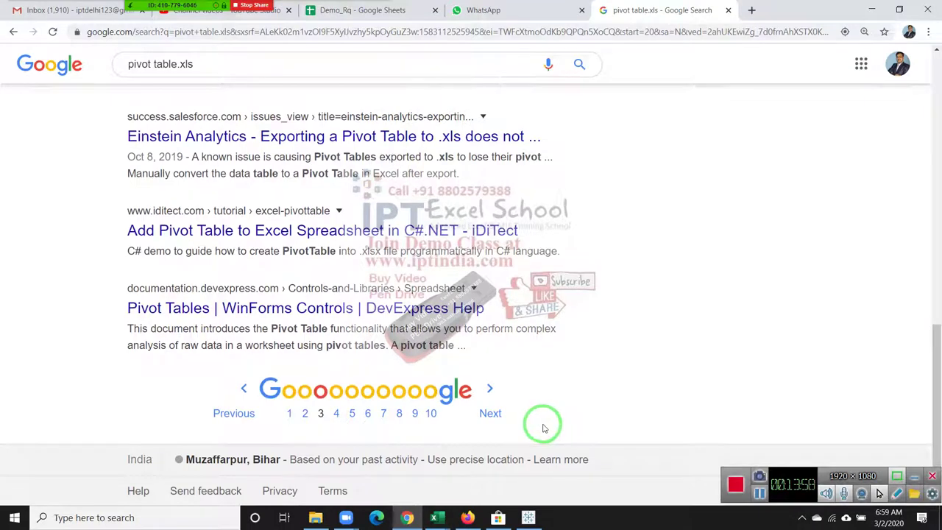
# Return to page 2 of the results and scroll through it
pyautogui.click(304, 417)
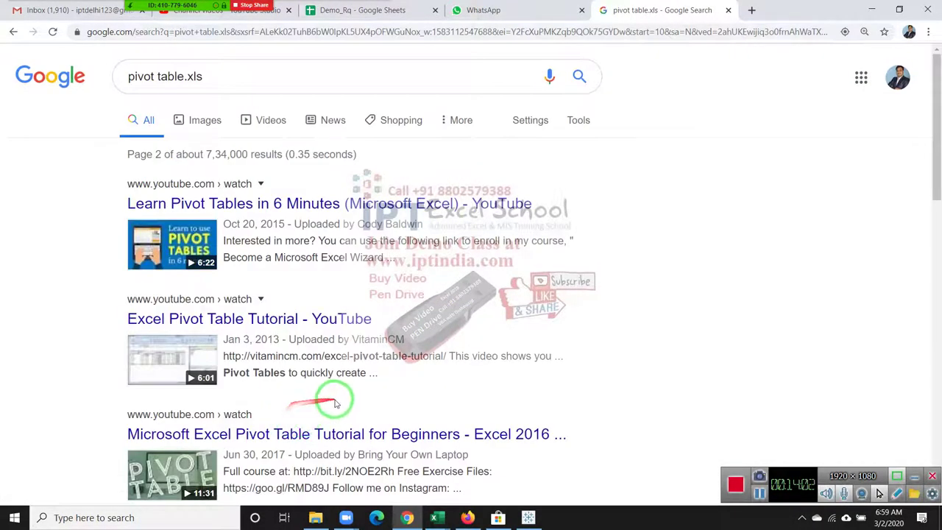
pyautogui.scroll(-3, 334, 403)
pyautogui.scroll(-2, 336, 404)
pyautogui.scroll(-1, 336, 409)
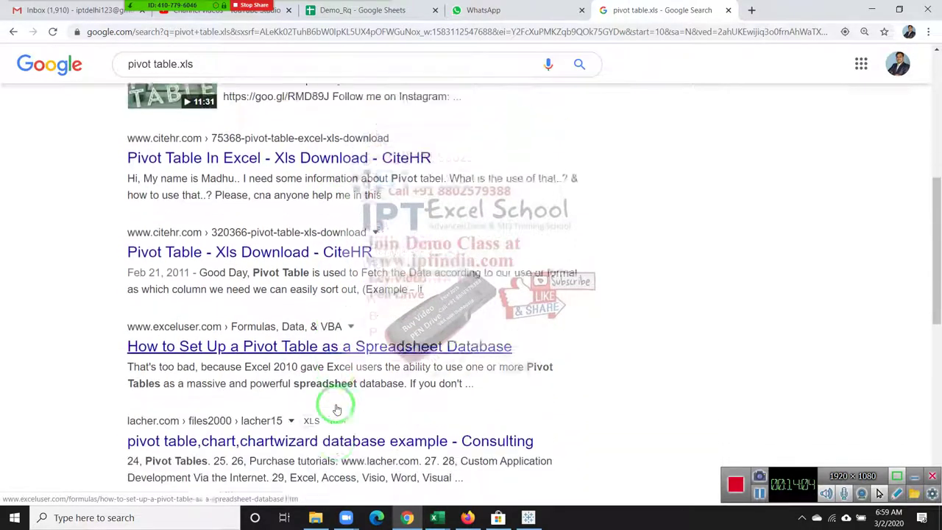
pyautogui.scroll(-1, 336, 409)
pyautogui.scroll(-1, 336, 409)
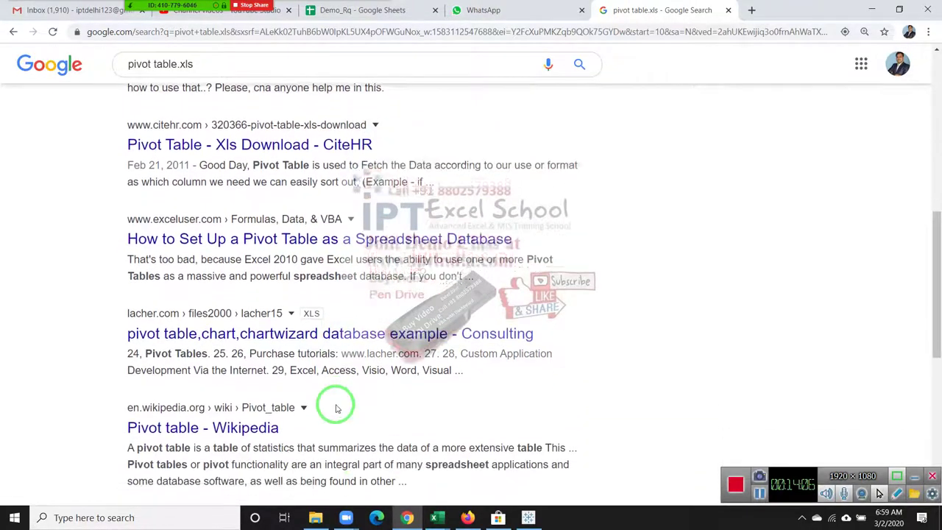
pyautogui.scroll(-1, 336, 409)
# Open Chrome's Downloads page and scroll through the download list
pyautogui.click(927, 32)
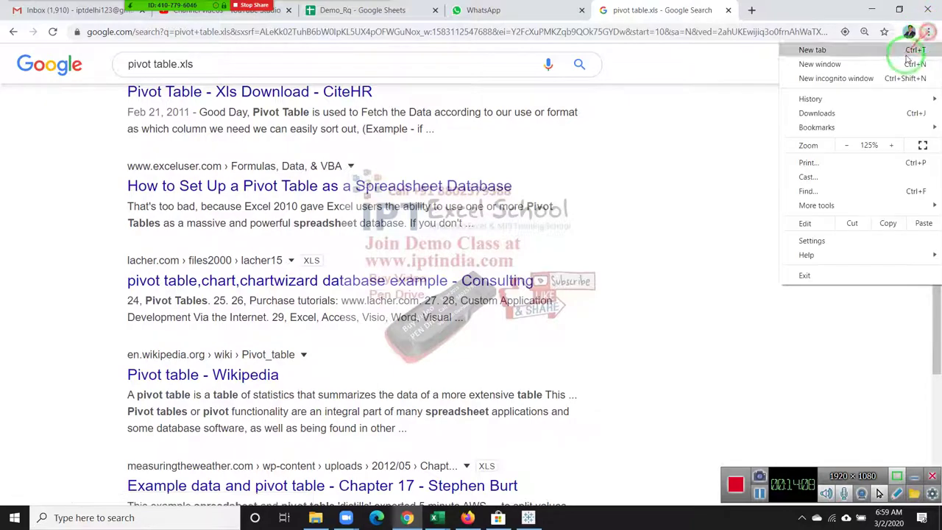
pyautogui.click(816, 112)
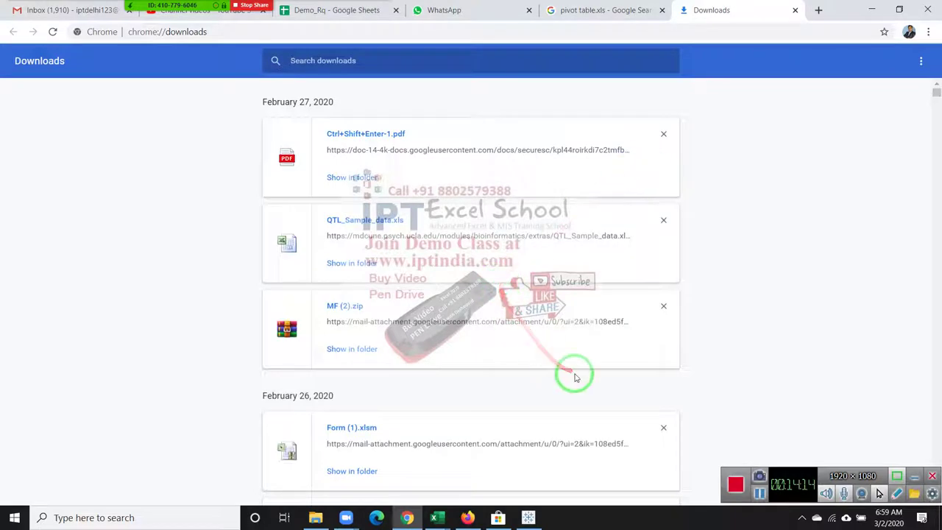
pyautogui.scroll(-3, 564, 361)
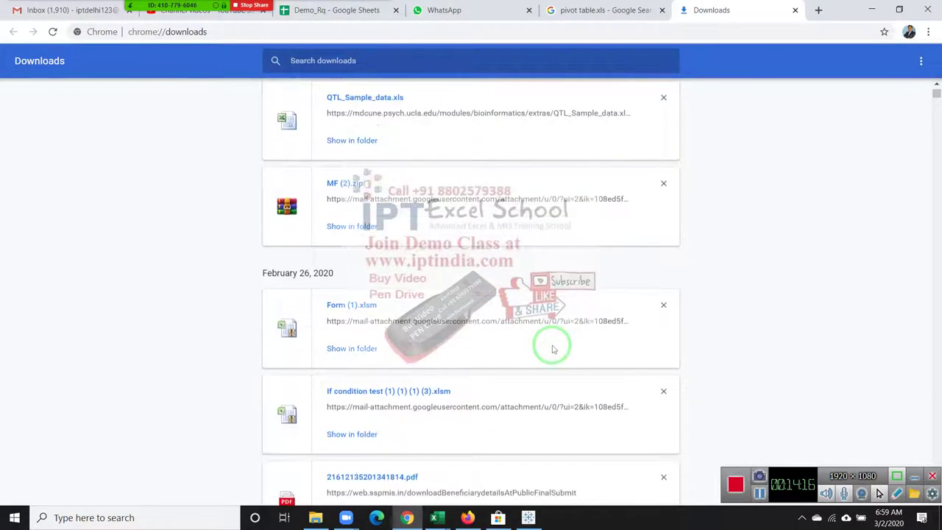
pyautogui.scroll(-1, 553, 349)
pyautogui.scroll(-1, 553, 349)
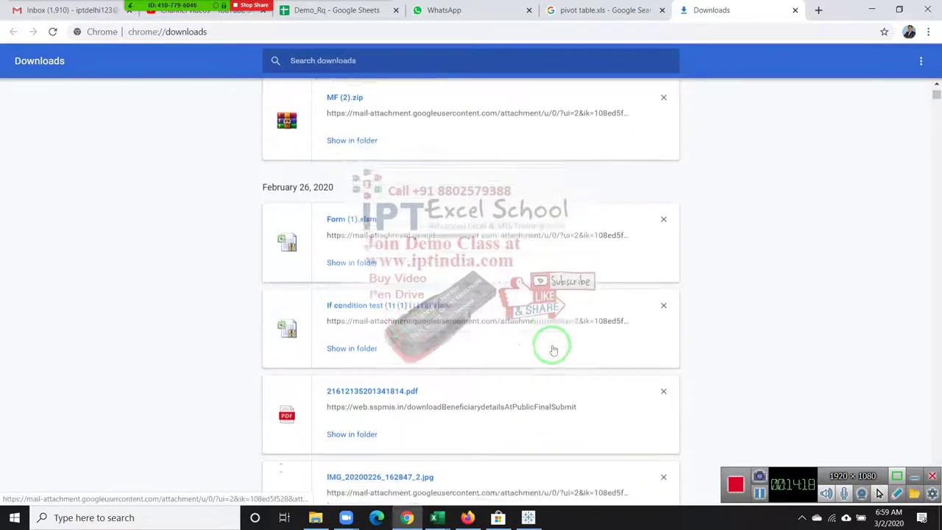
pyautogui.scroll(-1, 553, 349)
pyautogui.scroll(-1, 553, 348)
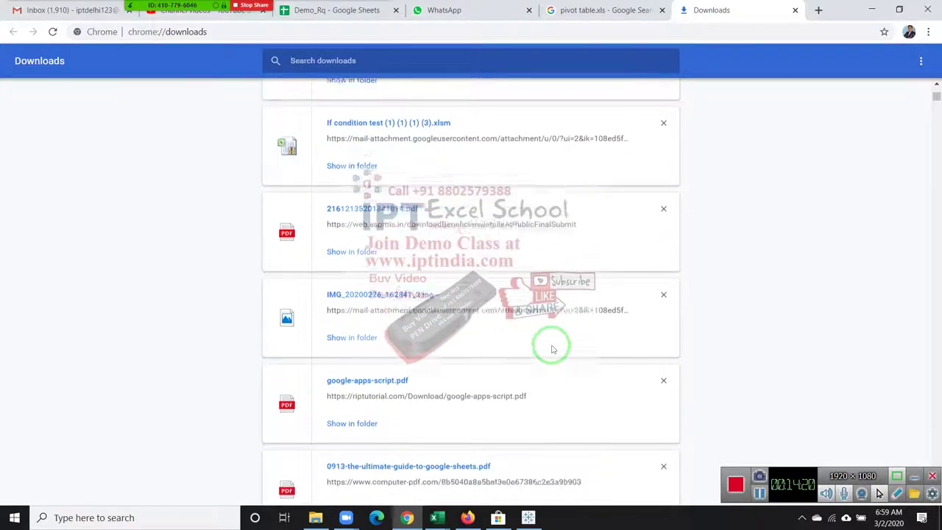
pyautogui.scroll(-2, 553, 349)
pyautogui.scroll(4, 553, 348)
pyautogui.scroll(2, 553, 348)
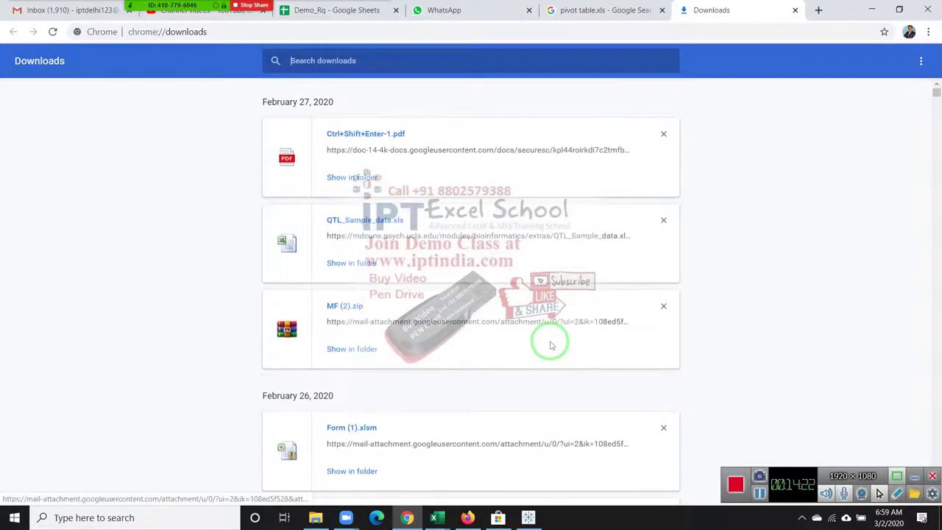
pyautogui.scroll(-1, 554, 349)
pyautogui.scroll(1, 553, 348)
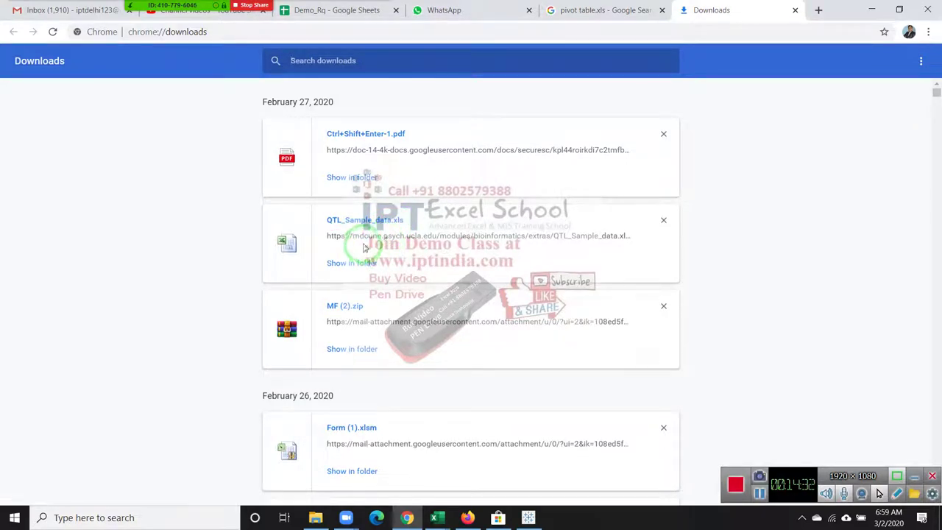
# Copy the link address of QTL_Sample_data.xls
pyautogui.click(364, 237)
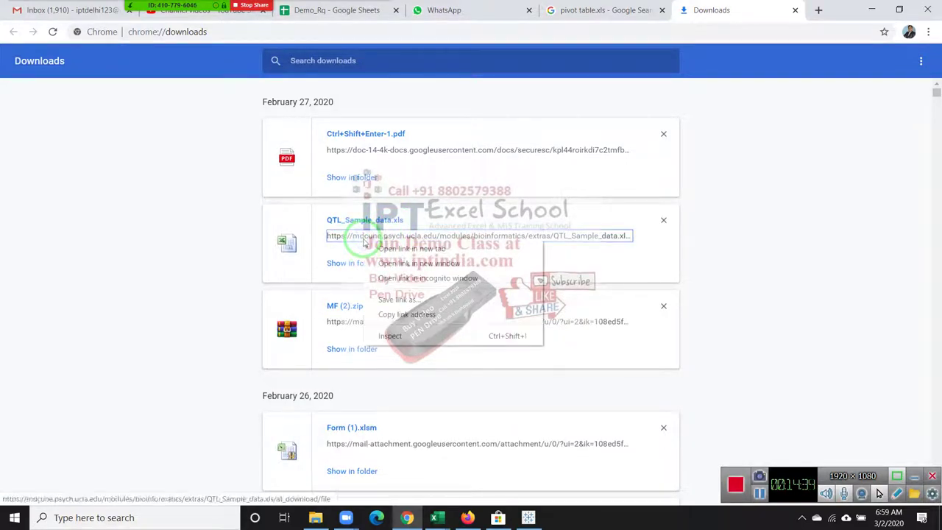
pyautogui.rightClick(368, 242)
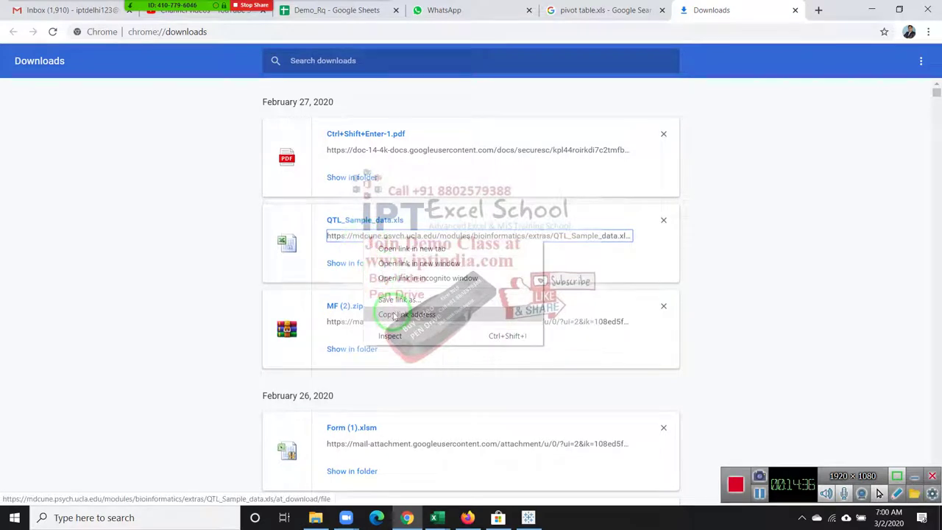
pyautogui.click(395, 315)
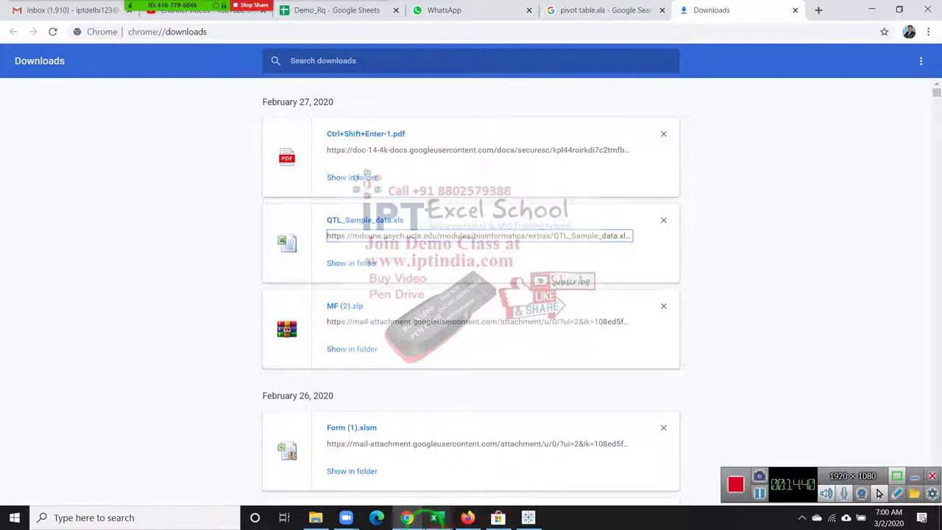
# Back in Book1, paste the QTL_Sample_data.xls web address into the data source file name box
pyautogui.moveTo(434, 517)
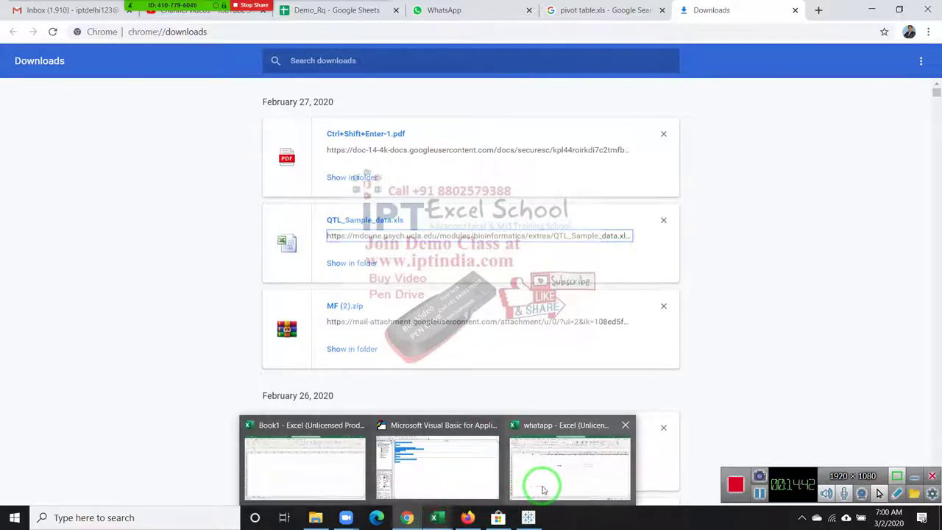
pyautogui.click(543, 489)
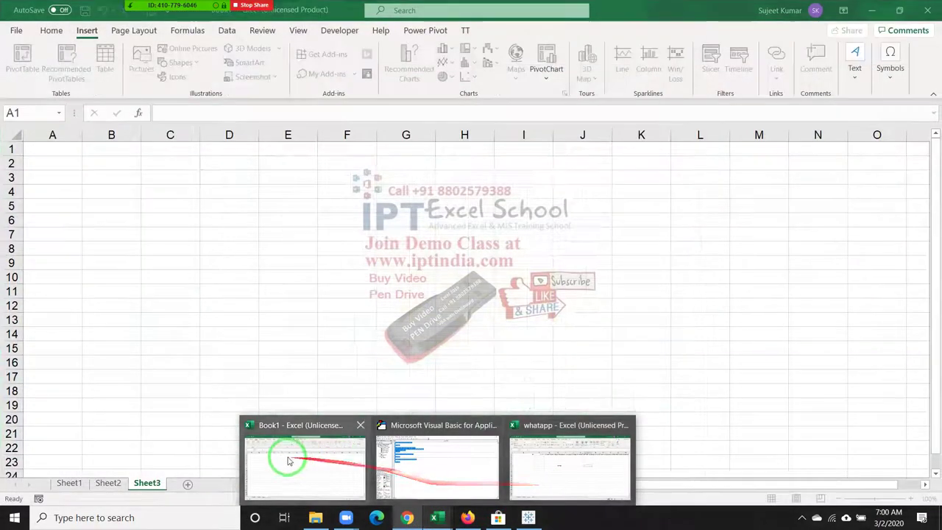
pyautogui.click(279, 452)
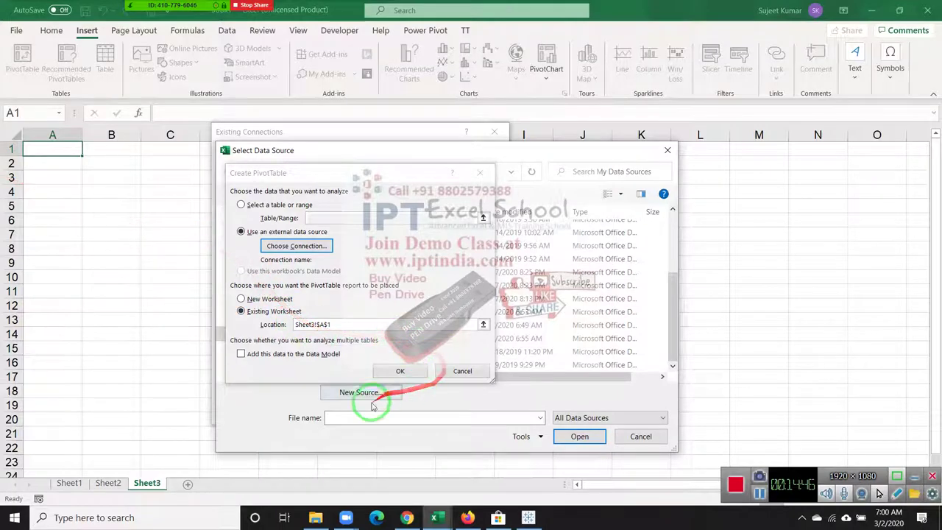
pyautogui.moveTo(352, 172); pyautogui.dragTo(594, 176)
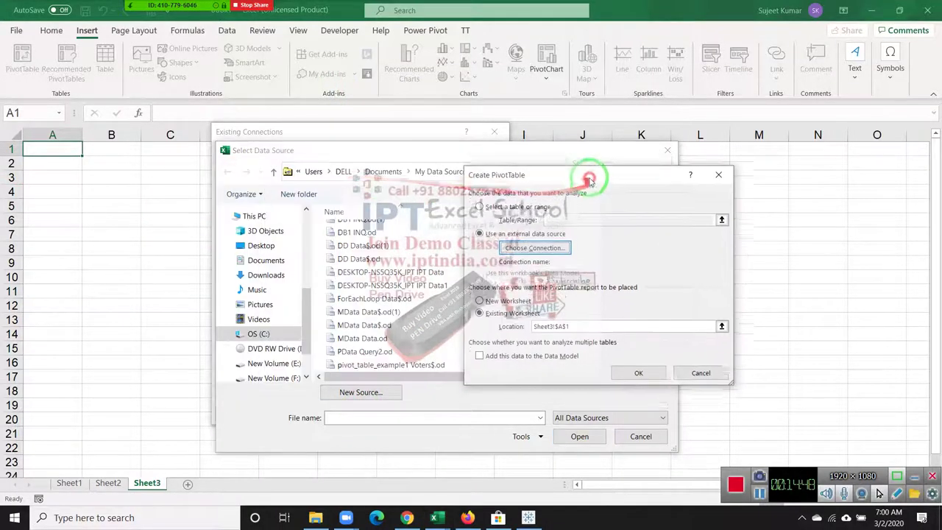
pyautogui.click(376, 417)
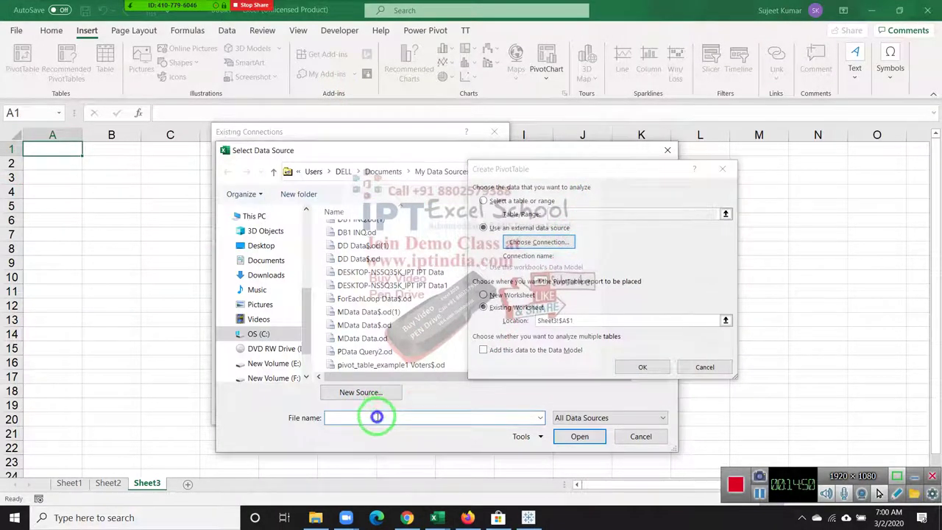
pyautogui.rightClick(376, 417)
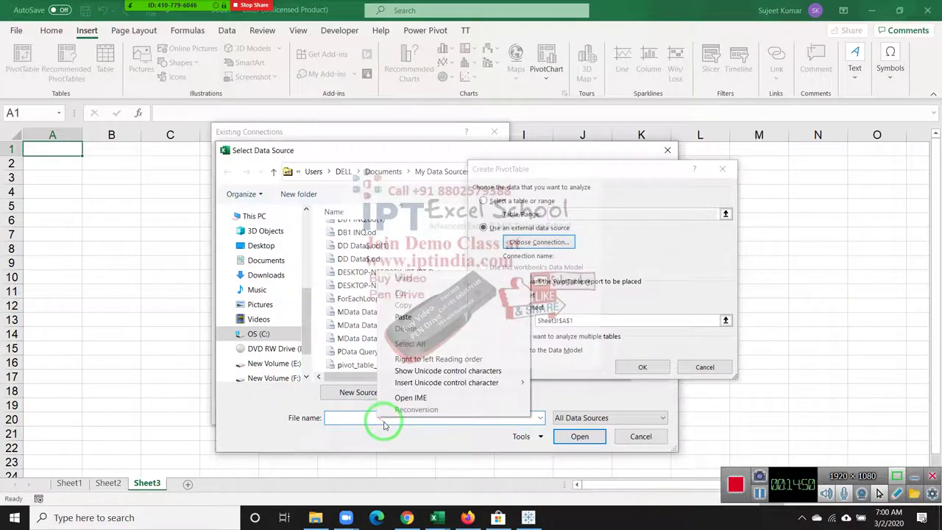
pyautogui.click(400, 319)
# Open that file, choose the Sheet1$ table, and create the PivotTable at Sheet3 A1
pyautogui.click(576, 438)
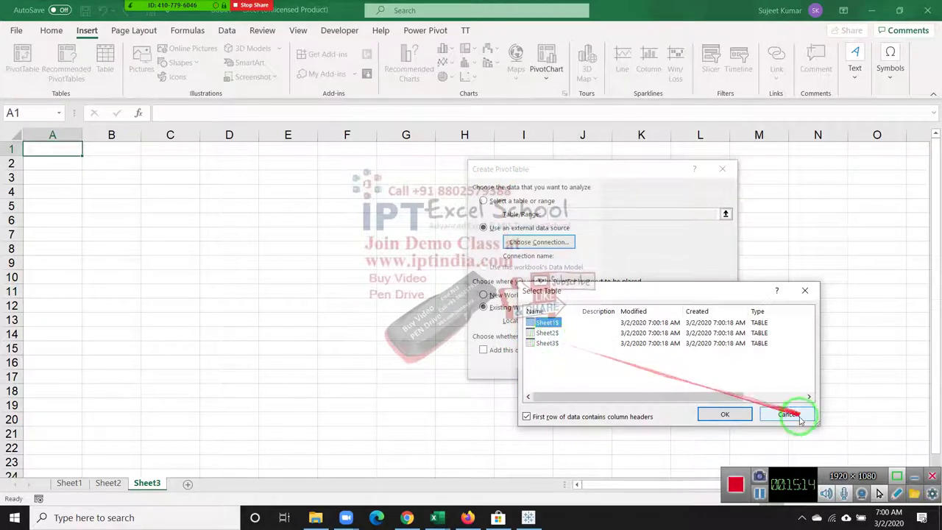
pyautogui.click(724, 413)
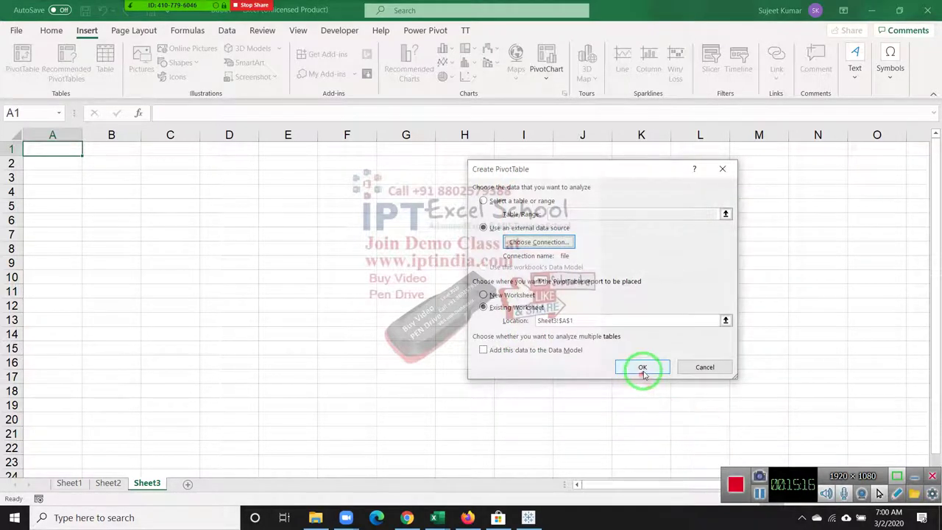
pyautogui.click(641, 368)
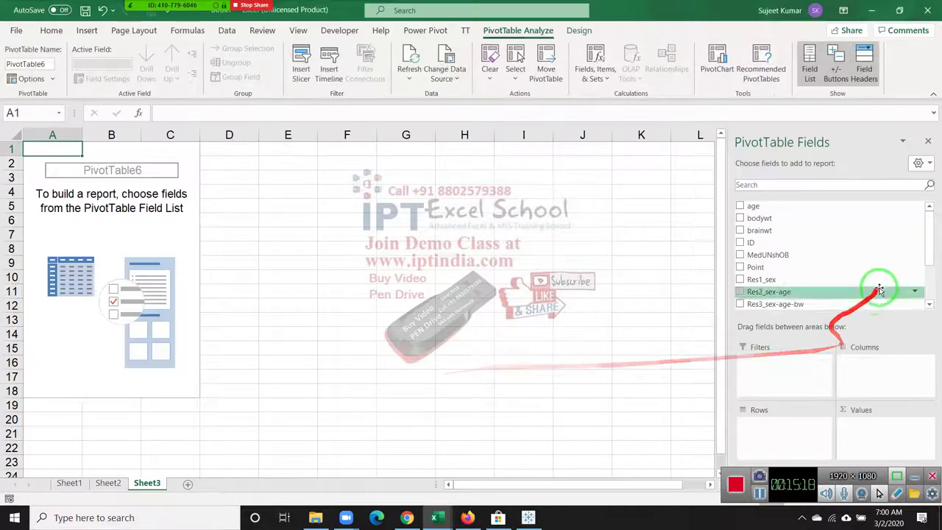
# Scroll the PivotTable6 field list (age, bodywt, brainwt, ID), then minimise Excel
pyautogui.scroll(-3, 881, 250)
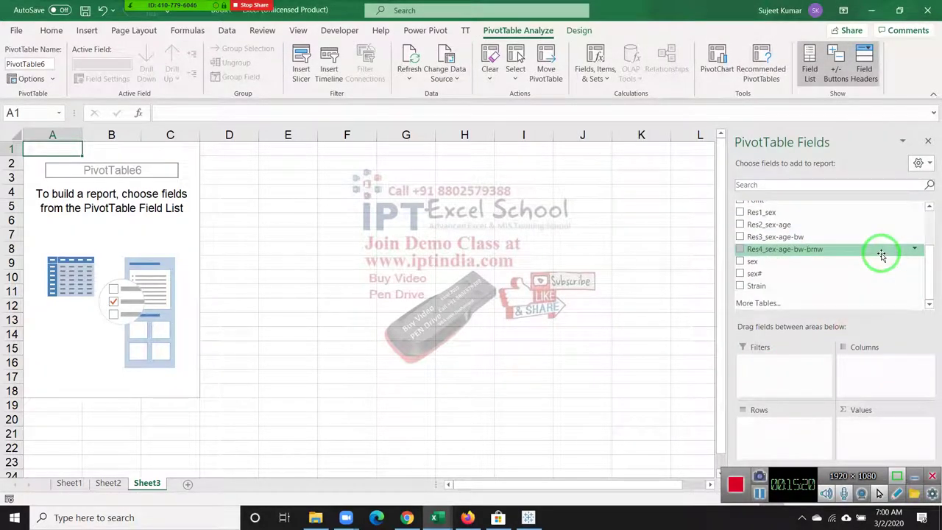
pyautogui.scroll(3, 881, 254)
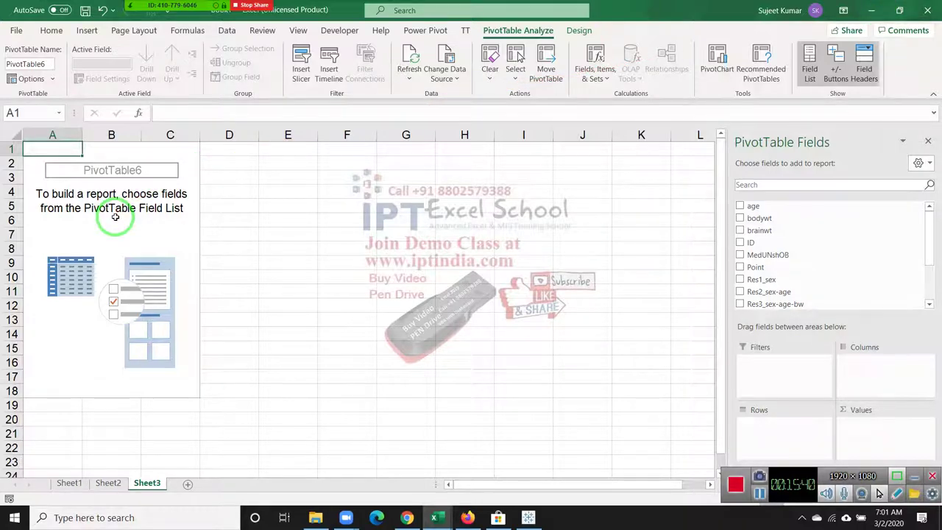
pyautogui.click(874, 10)
# Minimise Chrome and refresh the desktop twice from its right-click menu
pyautogui.click(873, 9)
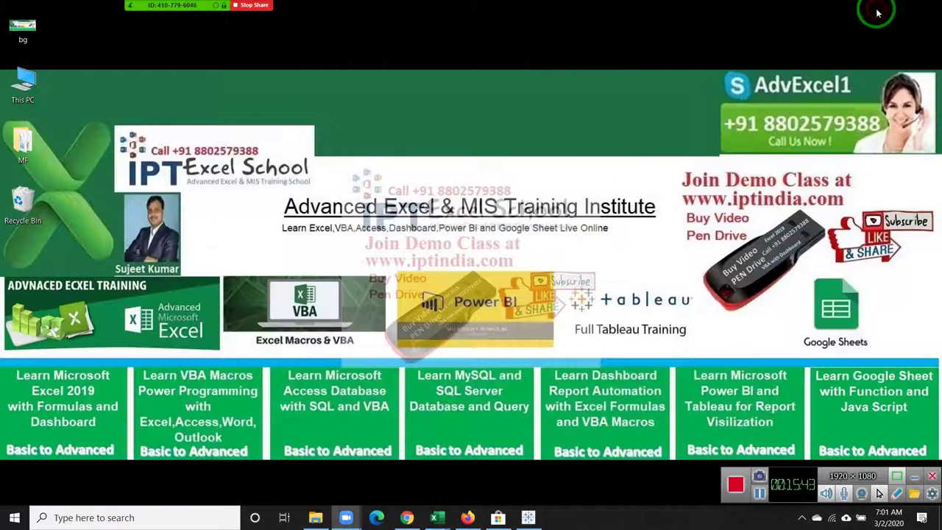
pyautogui.rightClick(494, 87)
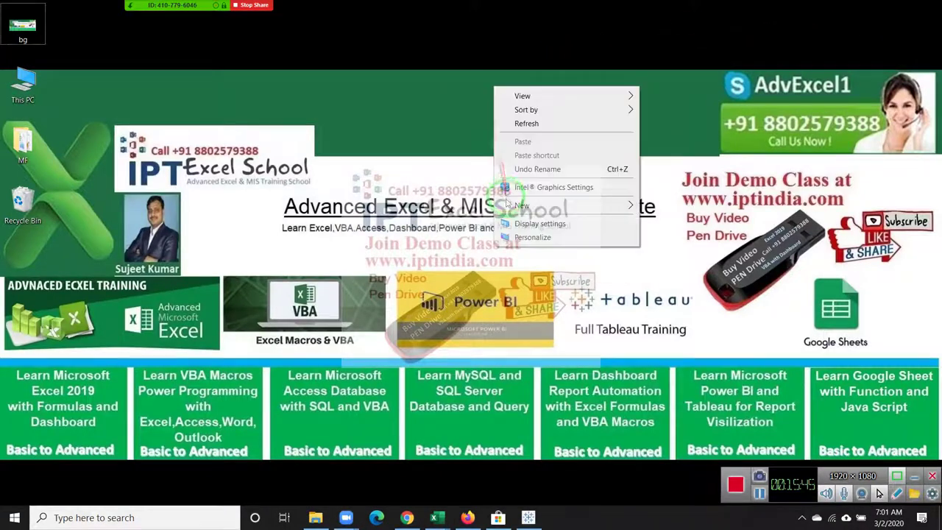
pyautogui.click(526, 127)
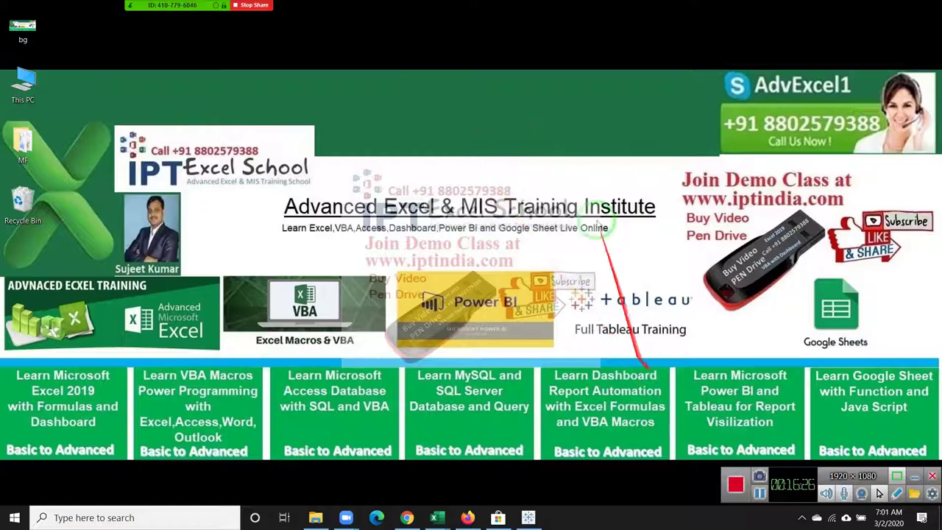
pyautogui.click(548, 131)
pyautogui.rightClick(548, 131)
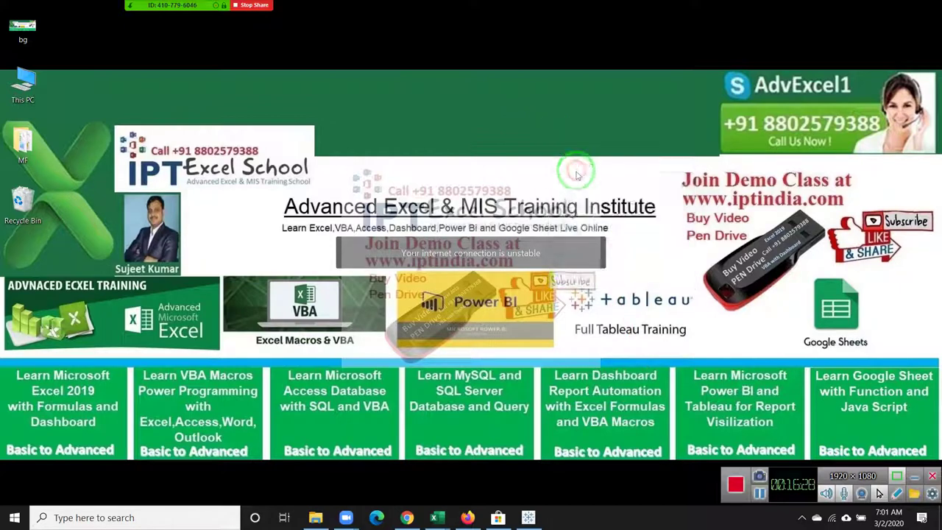
pyautogui.click(575, 167)
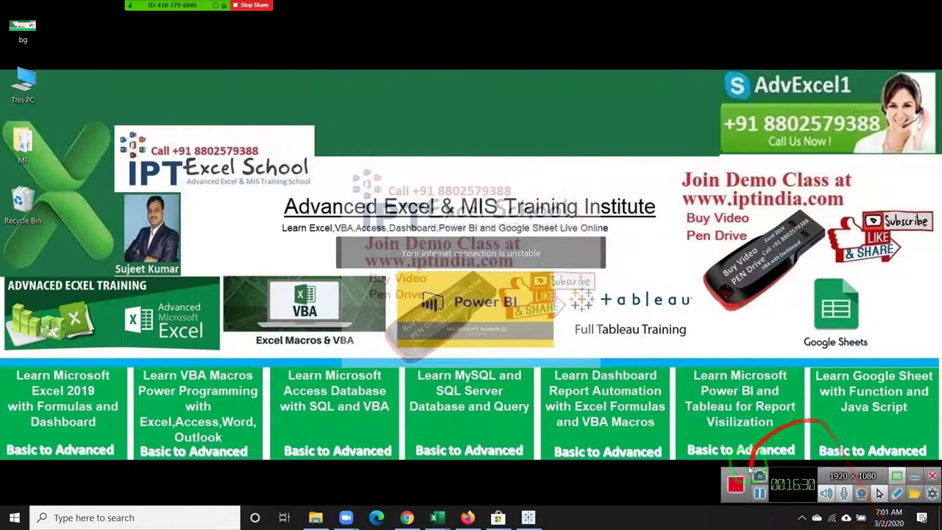
pyautogui.click(739, 492)
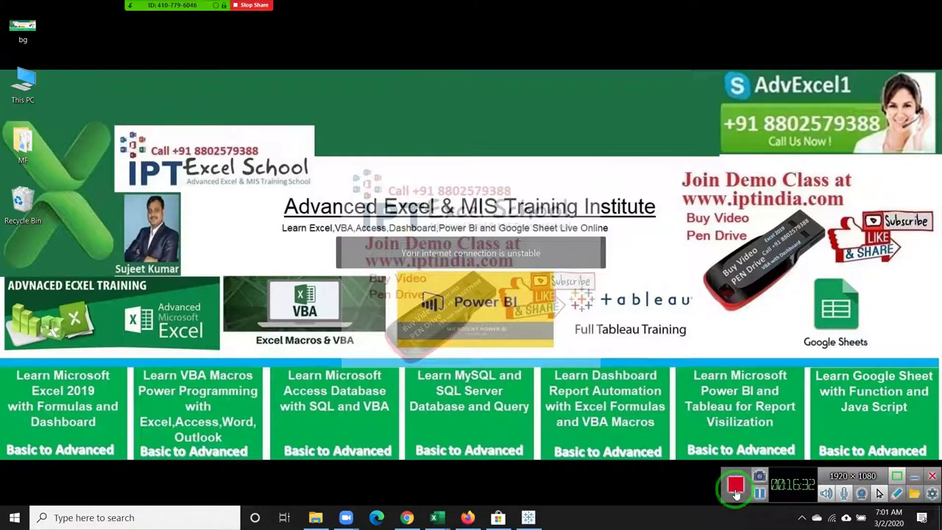